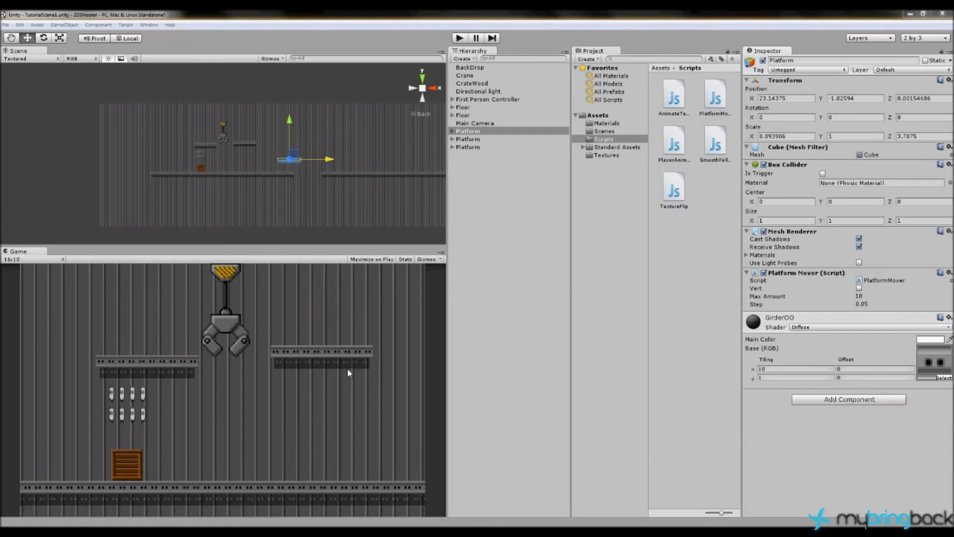
# Run the game and move the player right, crossing the floor gap by jumping onto the moving platform.
pyautogui.click(460, 38)
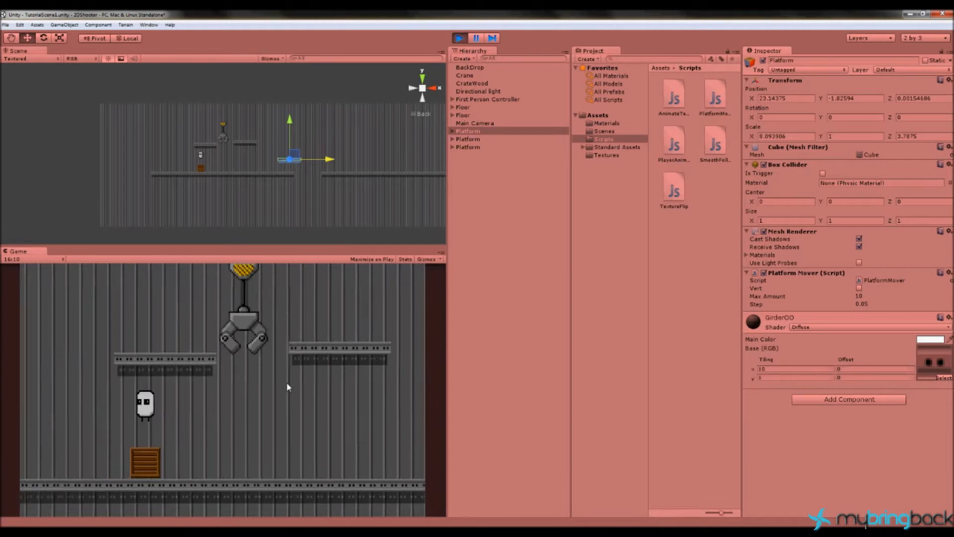
pyautogui.press('Right')
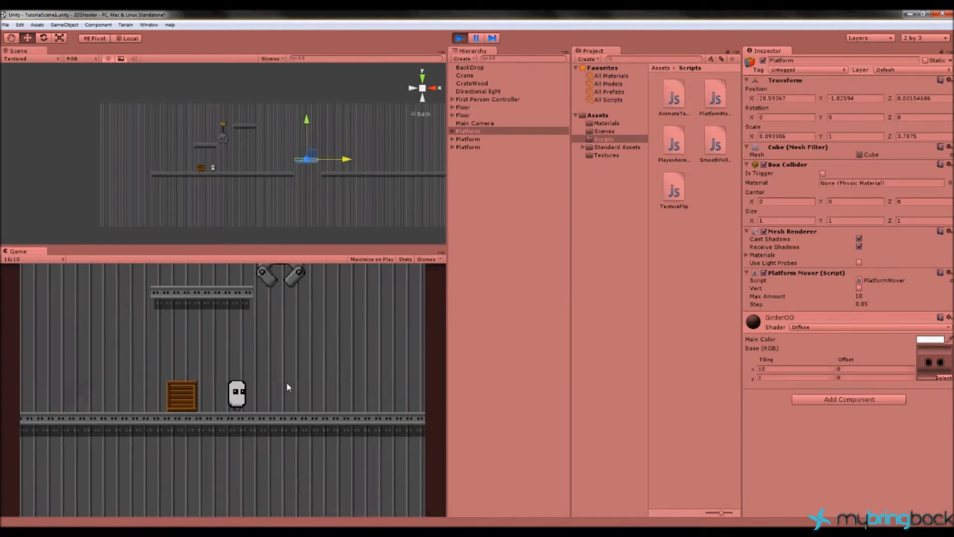
pyautogui.press('Right')
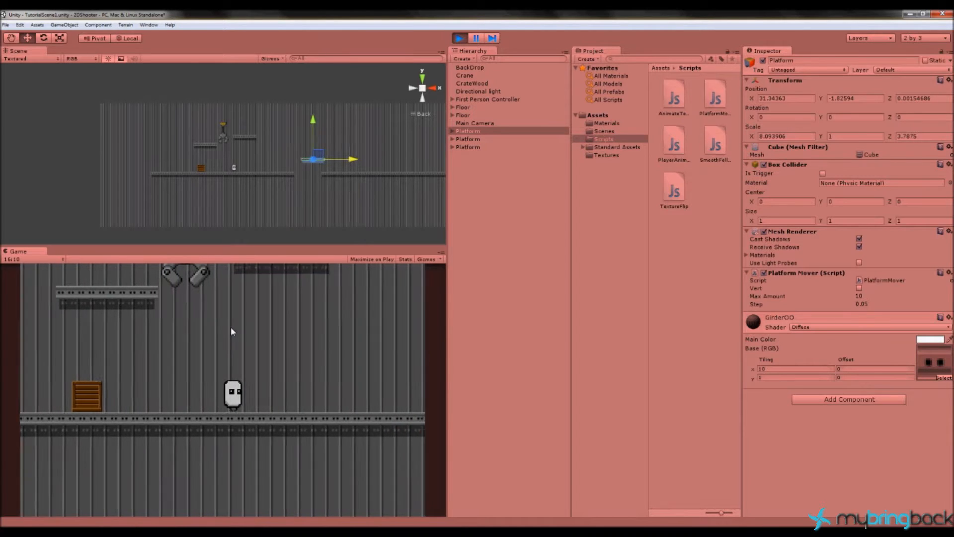
pyautogui.press('Right')
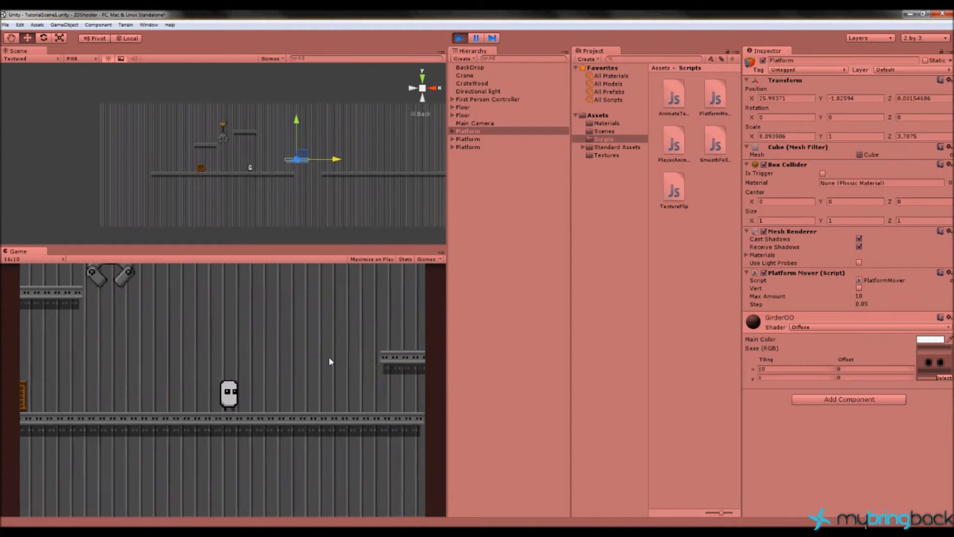
pyautogui.press('Right')
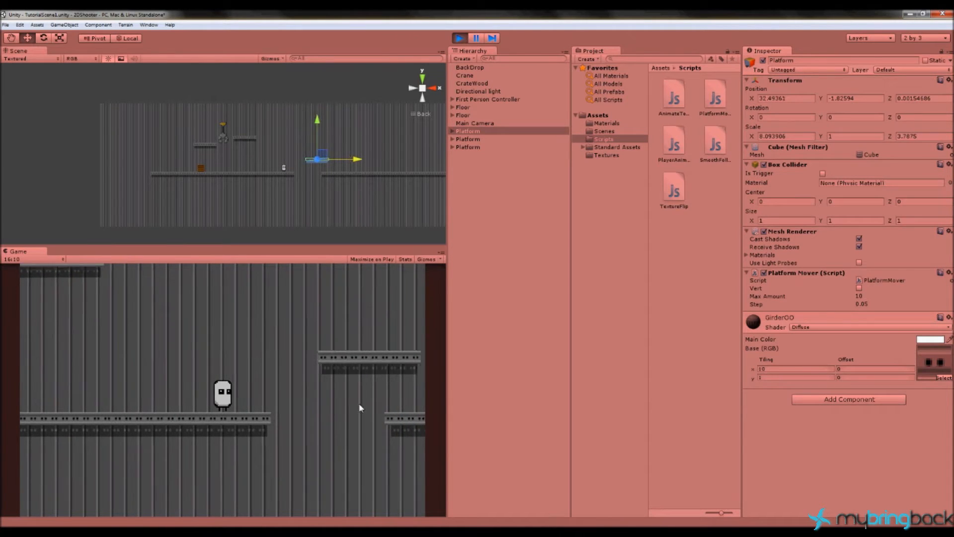
pyautogui.press('Right')
pyautogui.press('space')
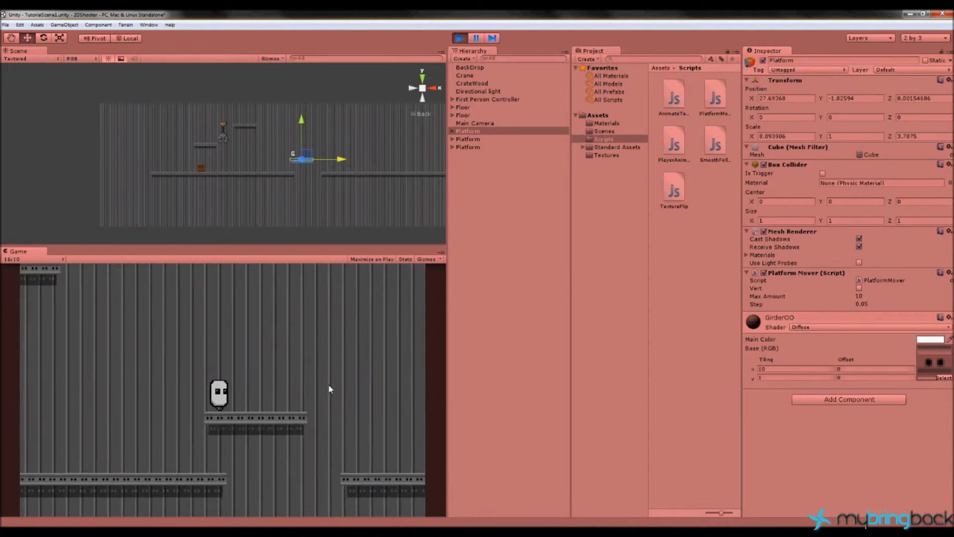
pyautogui.press('Right')
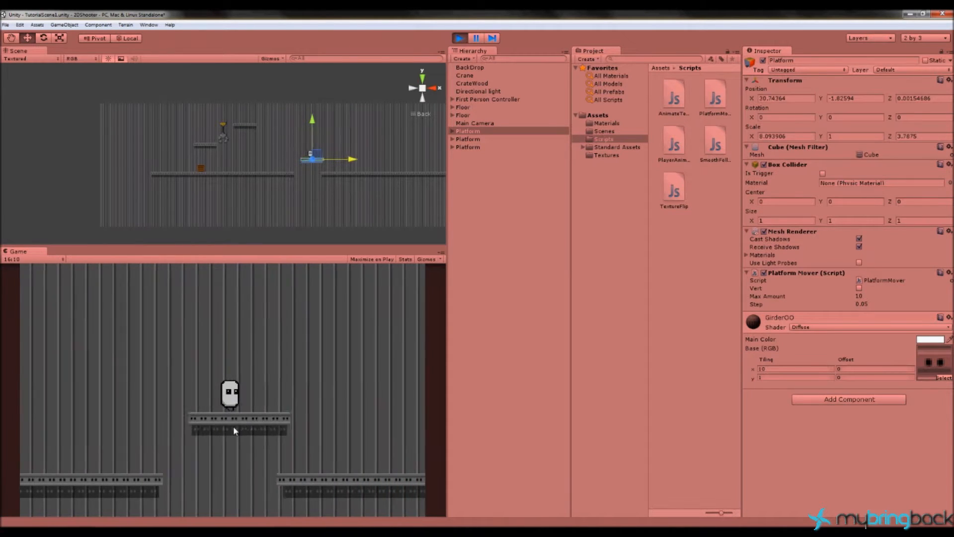
pyautogui.press('Right')
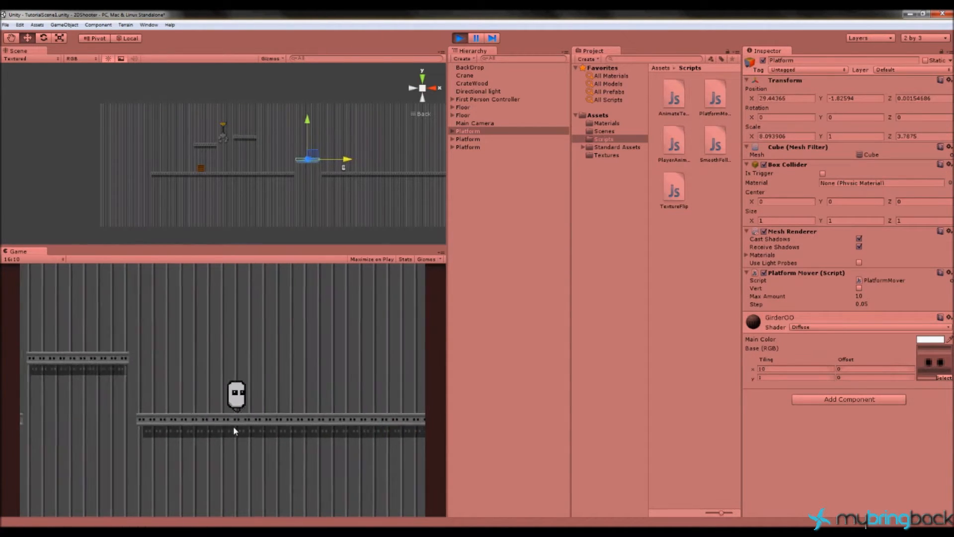
# Bring the player back left across the gap by way of the moving platform.
pyautogui.press('Left')
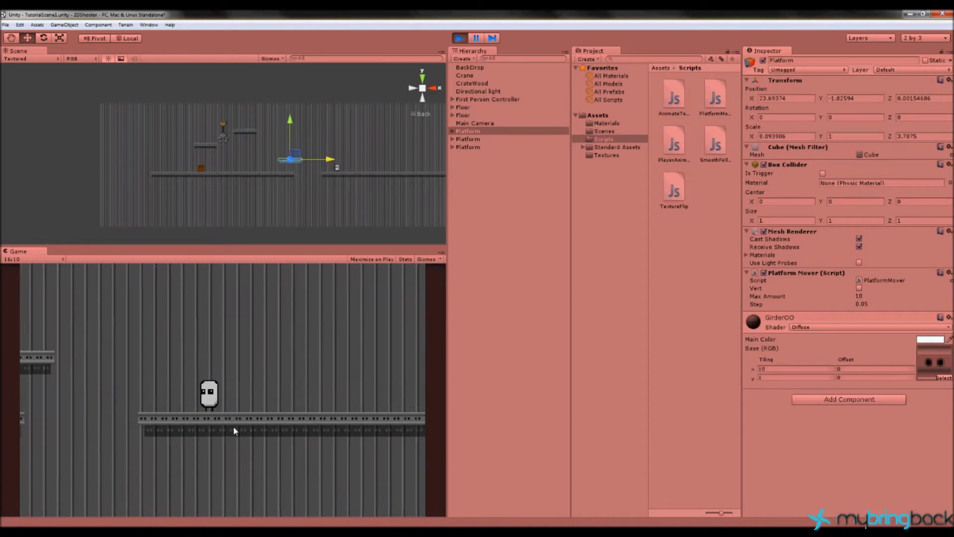
pyautogui.press('Right')
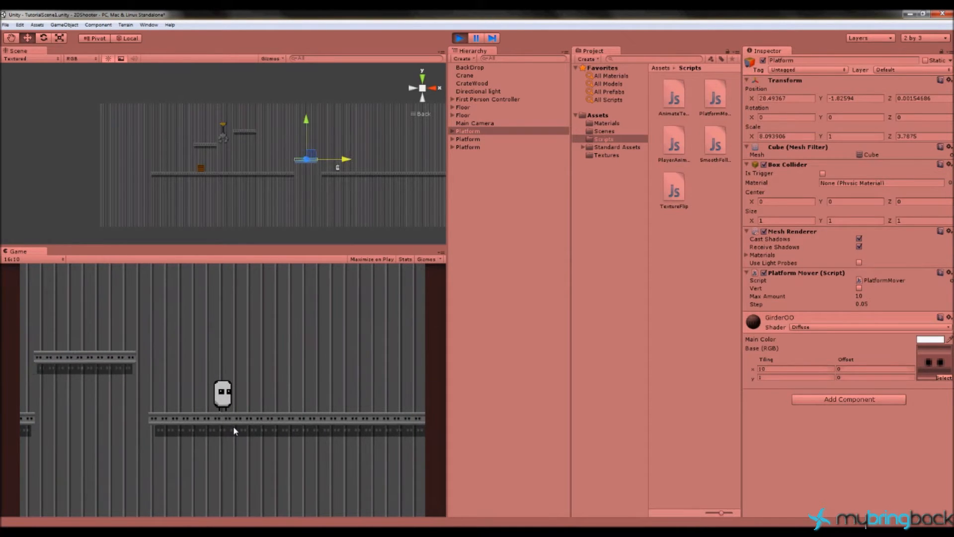
pyautogui.press('space')
pyautogui.press('Left')
pyautogui.press('Left')
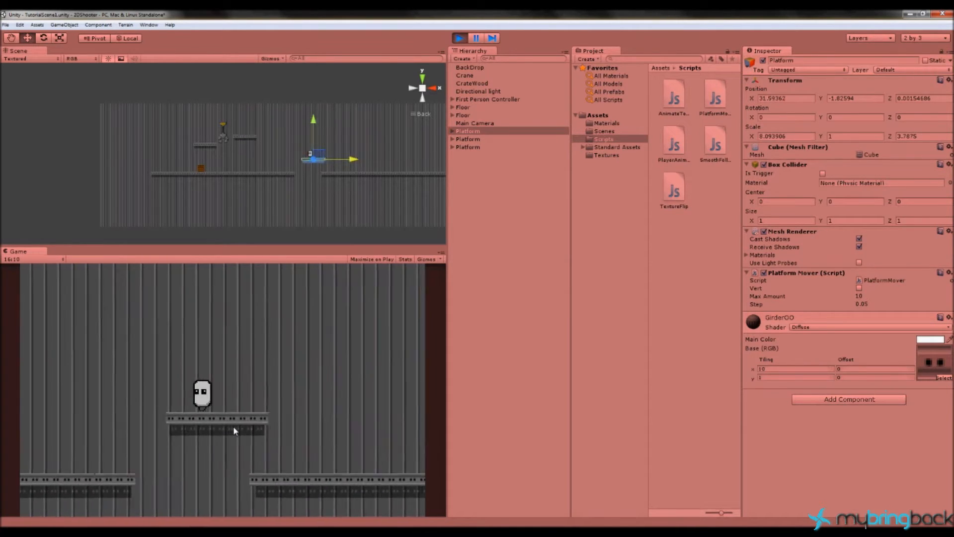
pyautogui.press('space')
pyautogui.press('Left')
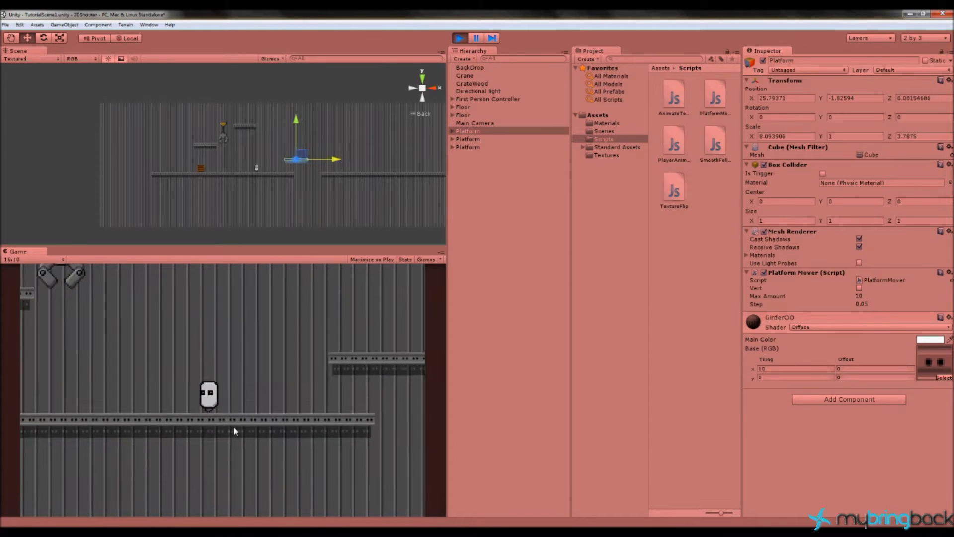
pyautogui.press('Left')
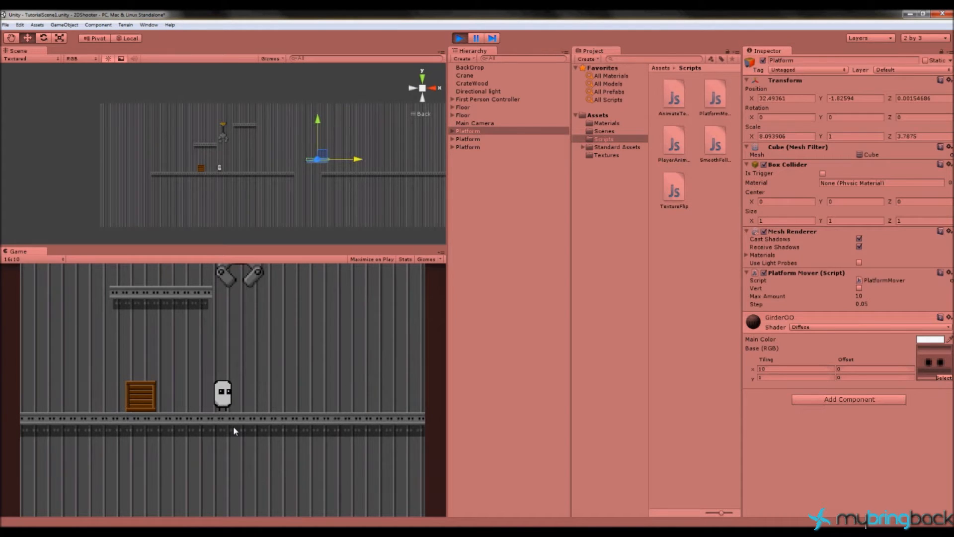
# Move the player past the crate and off the left end of the floor, and stop the game.
pyautogui.press('Right')
pyautogui.press('Left')
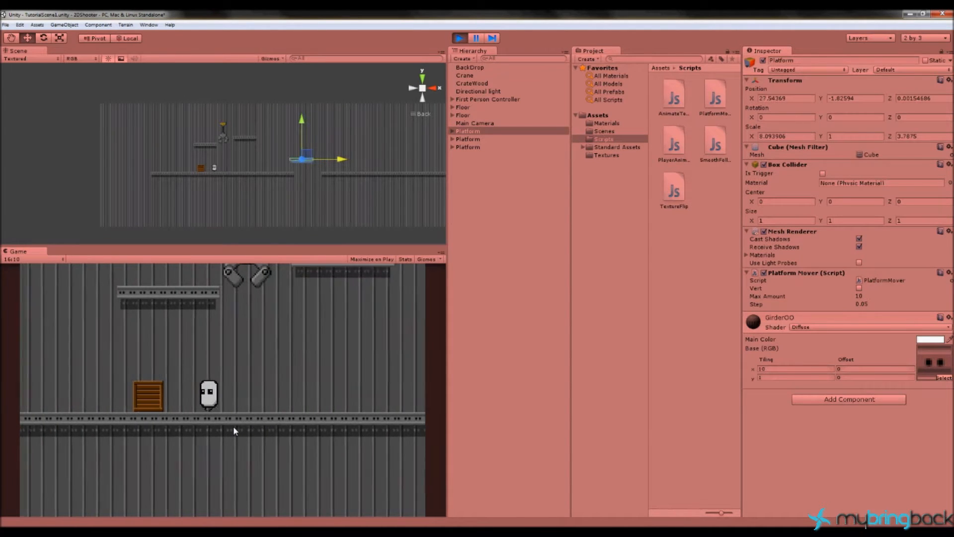
pyautogui.press('Left')
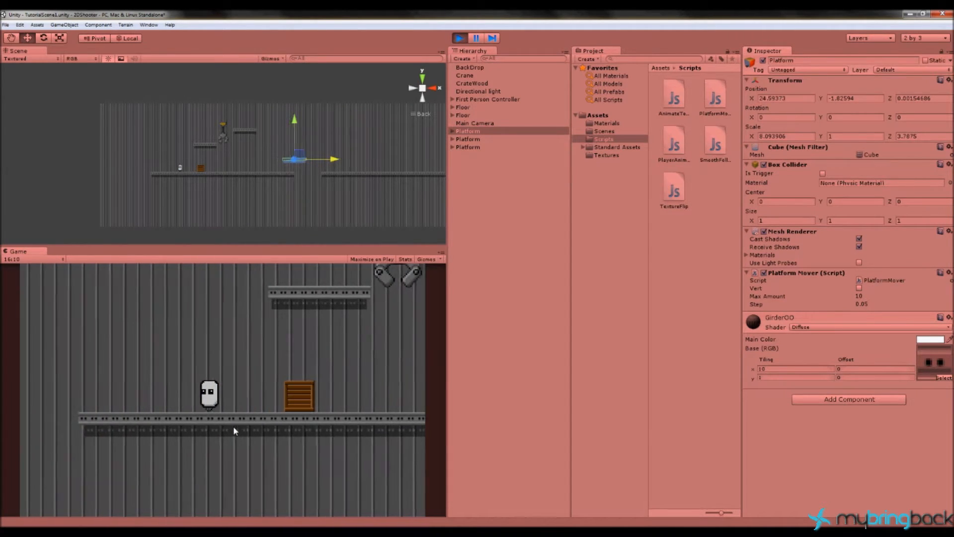
pyautogui.press('Left')
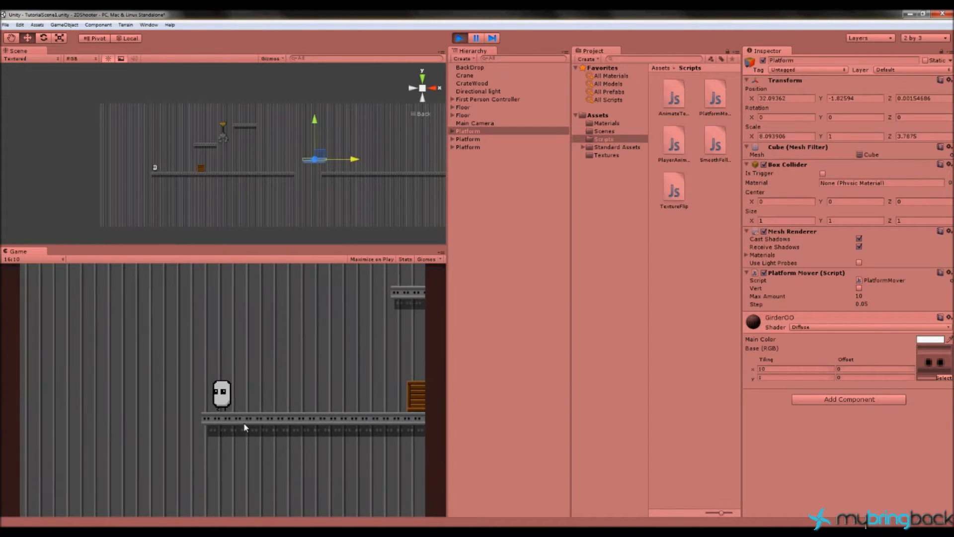
pyautogui.press('a')
pyautogui.press('space')
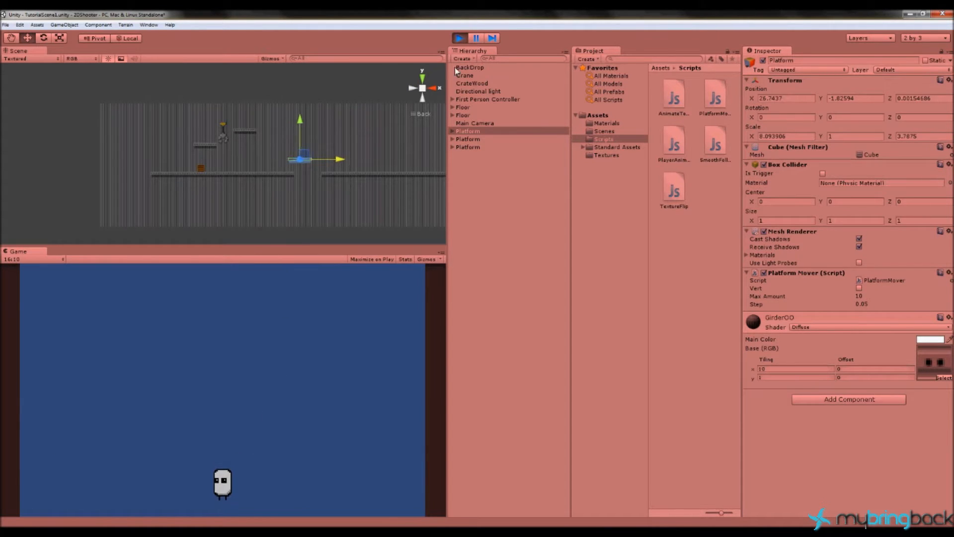
pyautogui.click(459, 37)
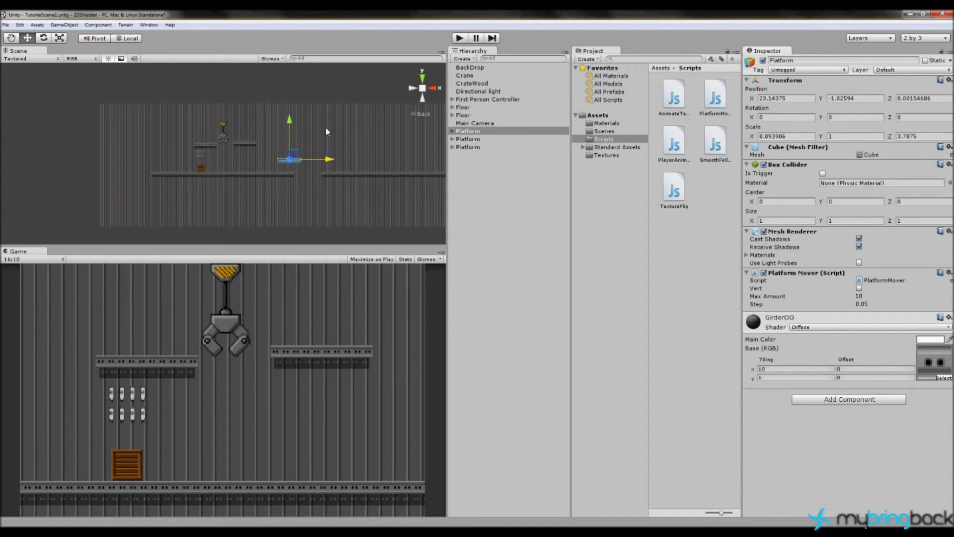
pyautogui.keyDown('alt'); pyautogui.moveTo(326, 127); pyautogui.dragTo(190, 189); pyautogui.keyUp('alt')
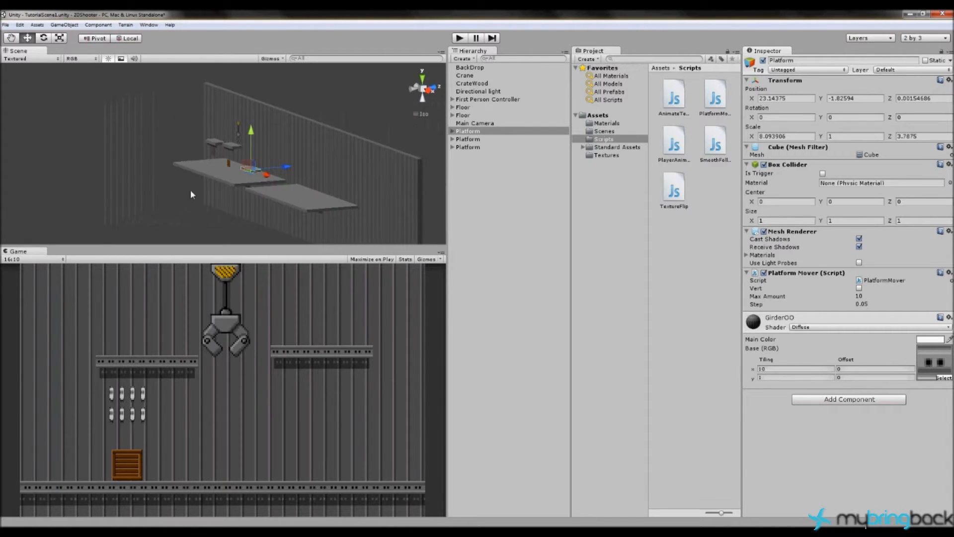
pyautogui.scroll(1, 231, 215)
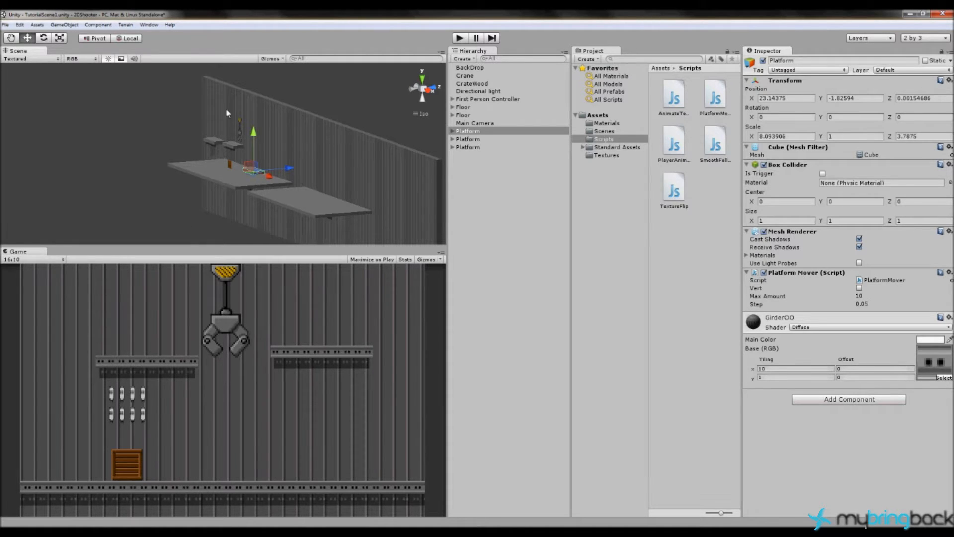
pyautogui.keyDown('alt'); pyautogui.moveTo(72, 196); pyautogui.dragTo(329, 209); pyautogui.keyUp('alt')
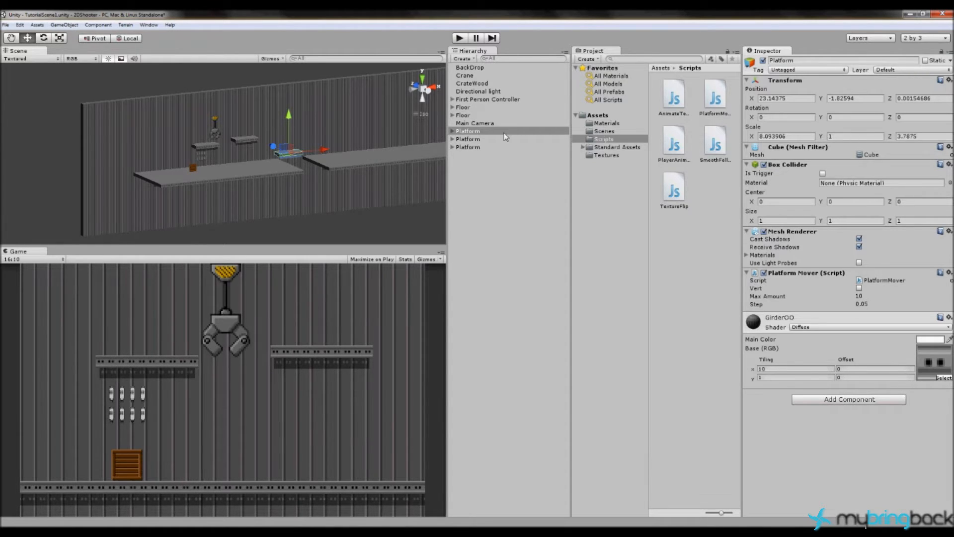
pyautogui.click(435, 96)
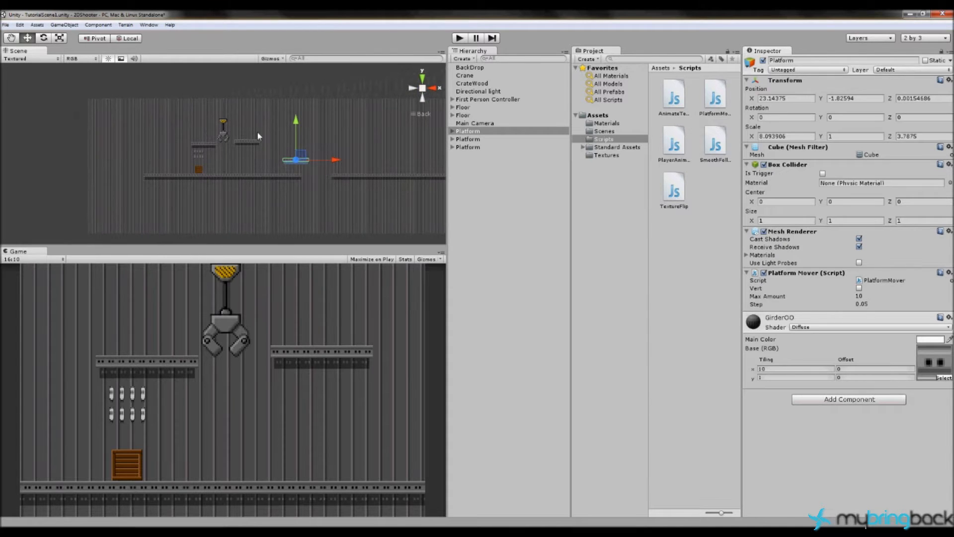
pyautogui.click(473, 124)
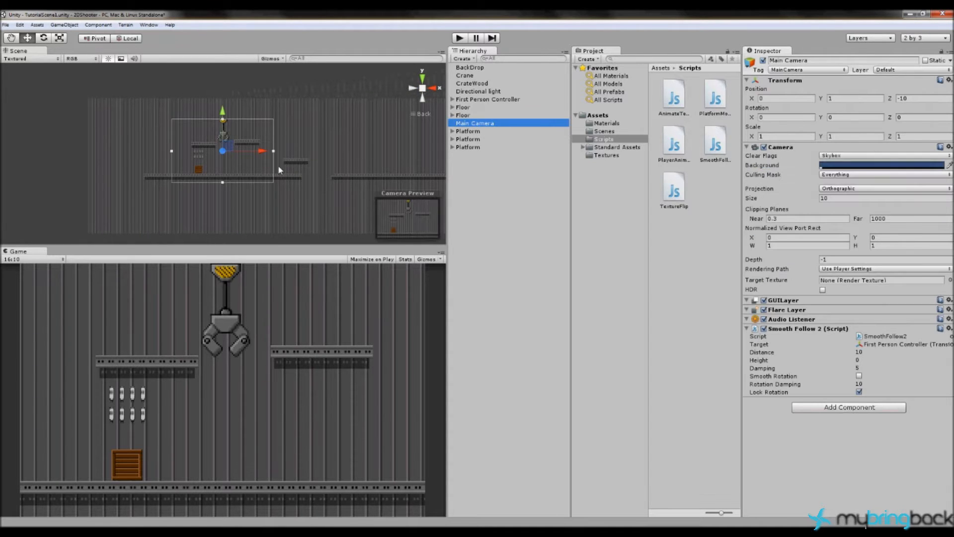
pyautogui.press('f')
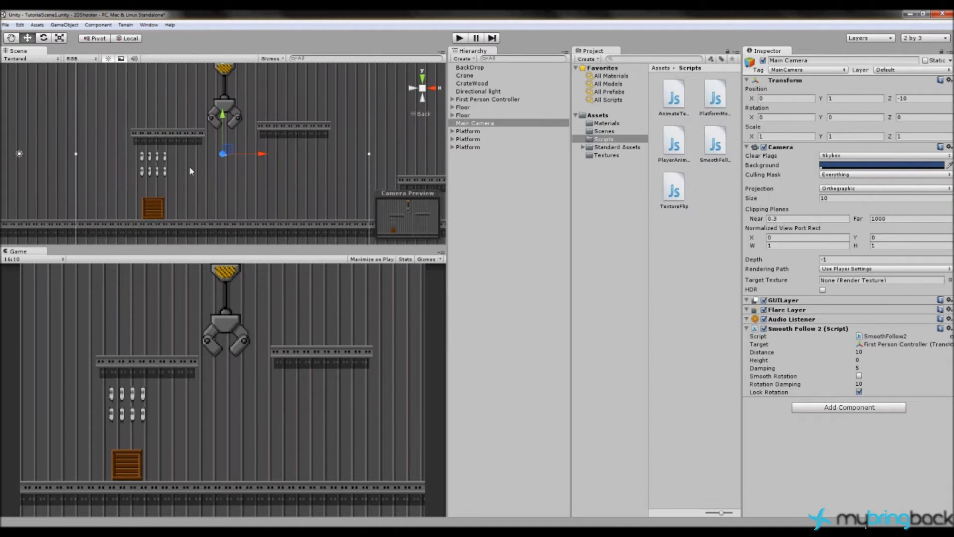
# Create a cube at the First Person Controller's position, with the scene framed on the player.
pyautogui.click(489, 100)
pyautogui.press('f')
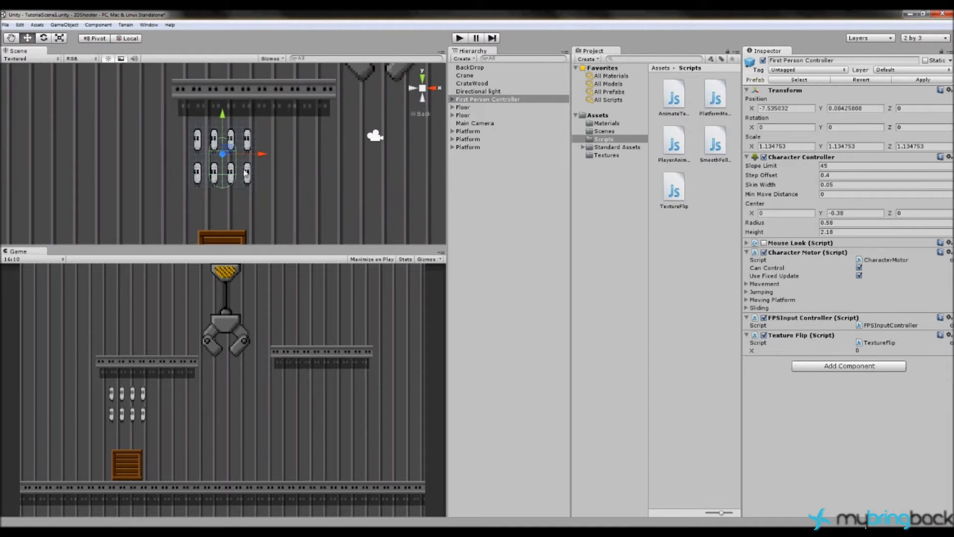
pyautogui.scroll(-8, 246, 172)
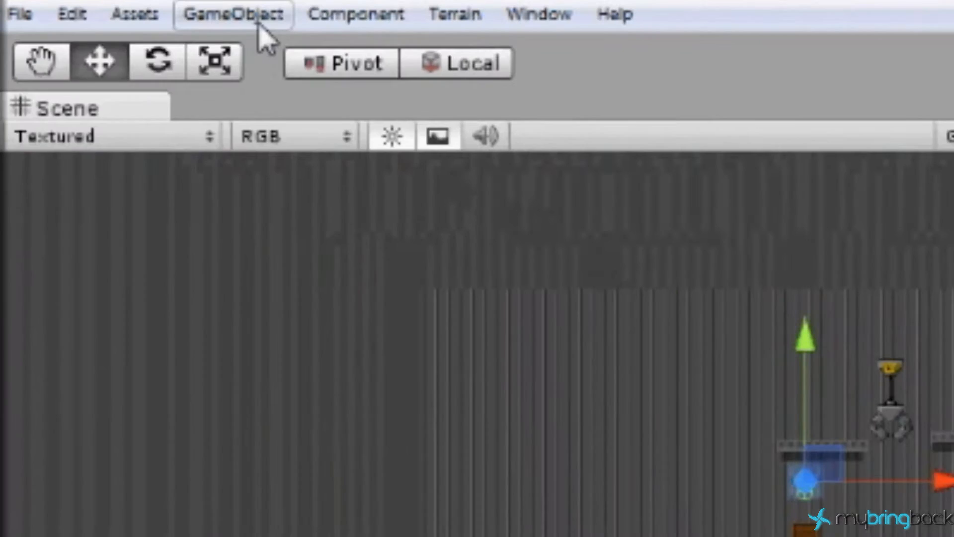
pyautogui.click(70, 25)
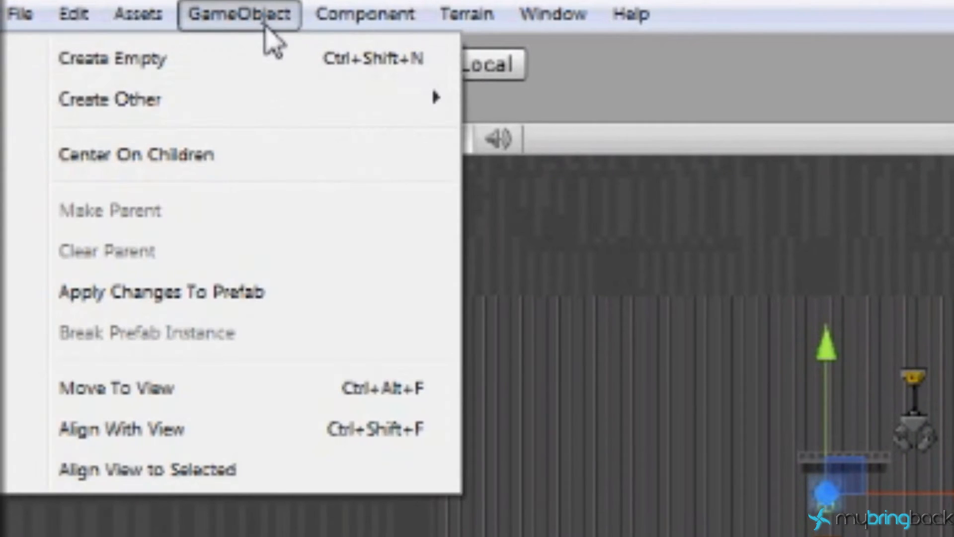
pyautogui.moveTo(343, 102)
pyautogui.click(636, 496)
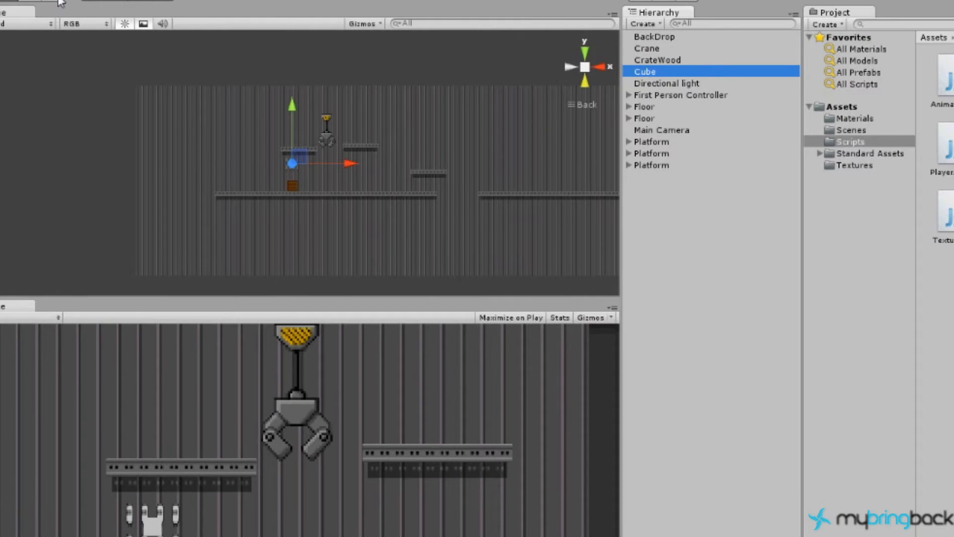
# Scale the cube vertically into a tall, thin pillar from just above the backdrop's upper edge to well below the floor.
pyautogui.click(61, 3)
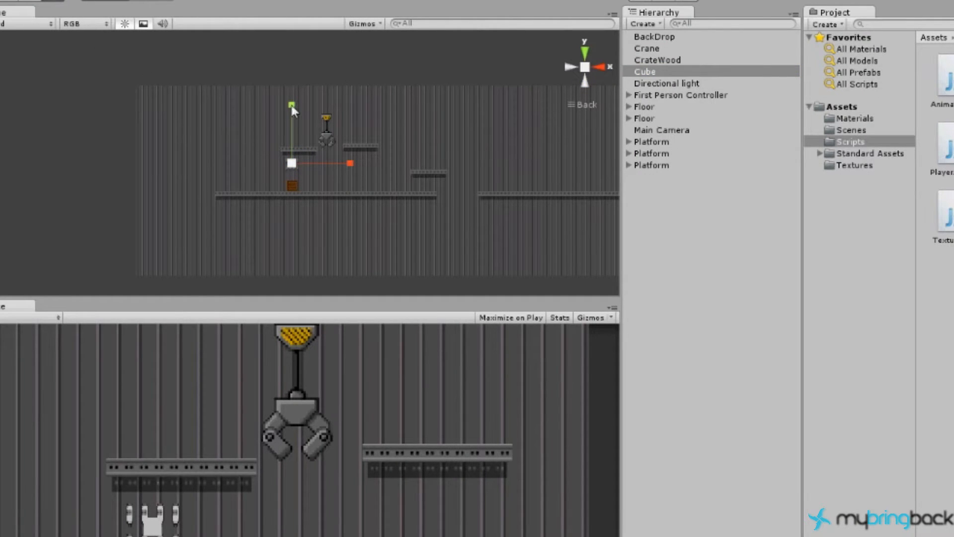
pyautogui.moveTo(292, 105); pyautogui.dragTo(298, 20)
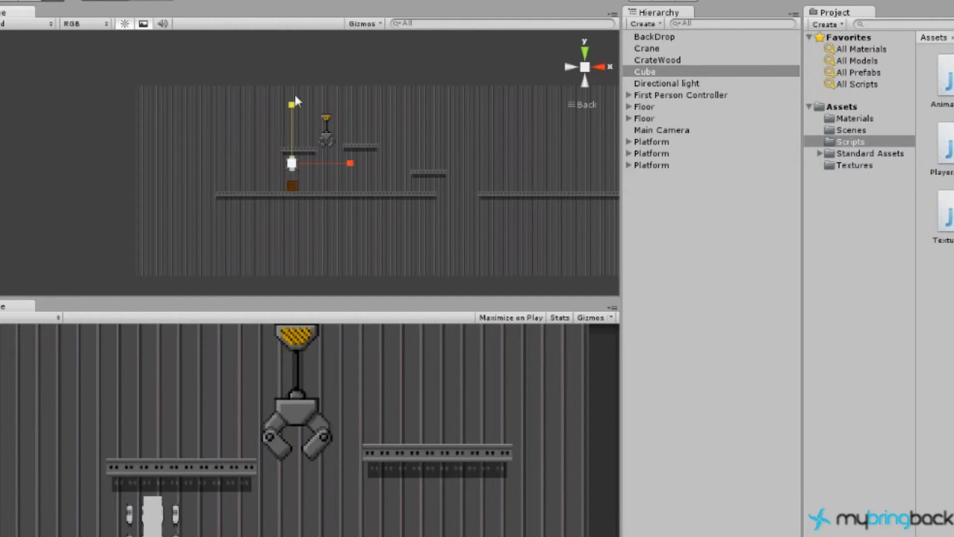
pyautogui.moveTo(291, 105); pyautogui.dragTo(292, 31)
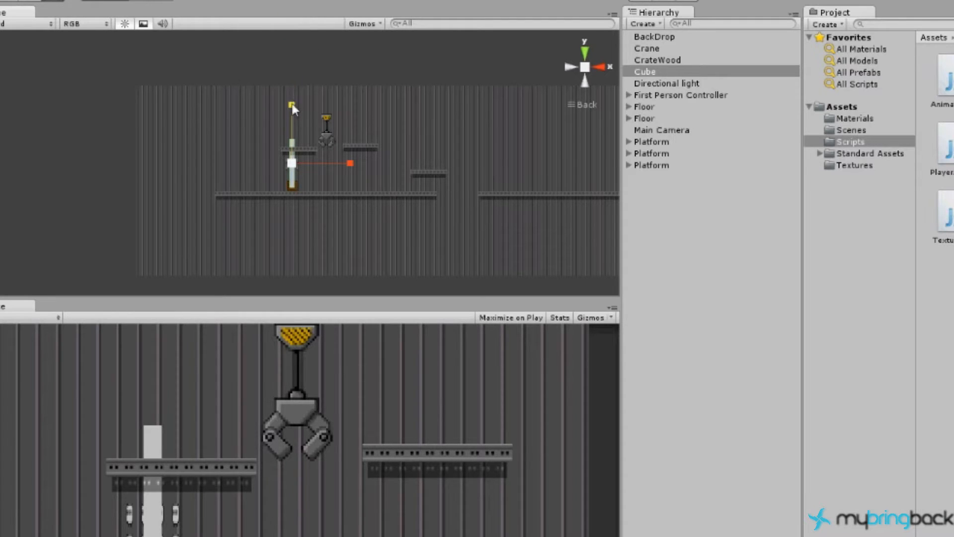
pyautogui.moveTo(292, 105); pyautogui.dragTo(294, 1)
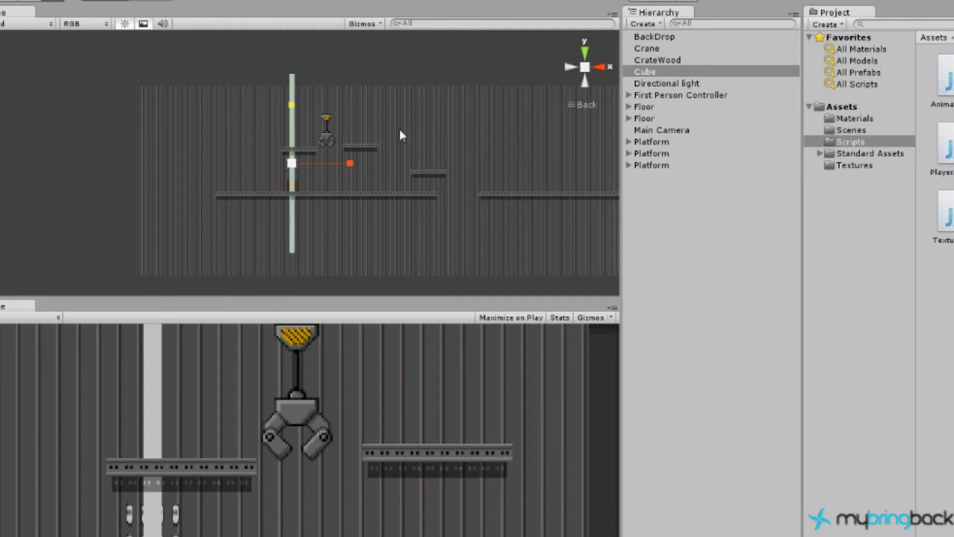
# Stretch the cube in depth across the floor and set its Z scale to 20.
pyautogui.click(599, 68)
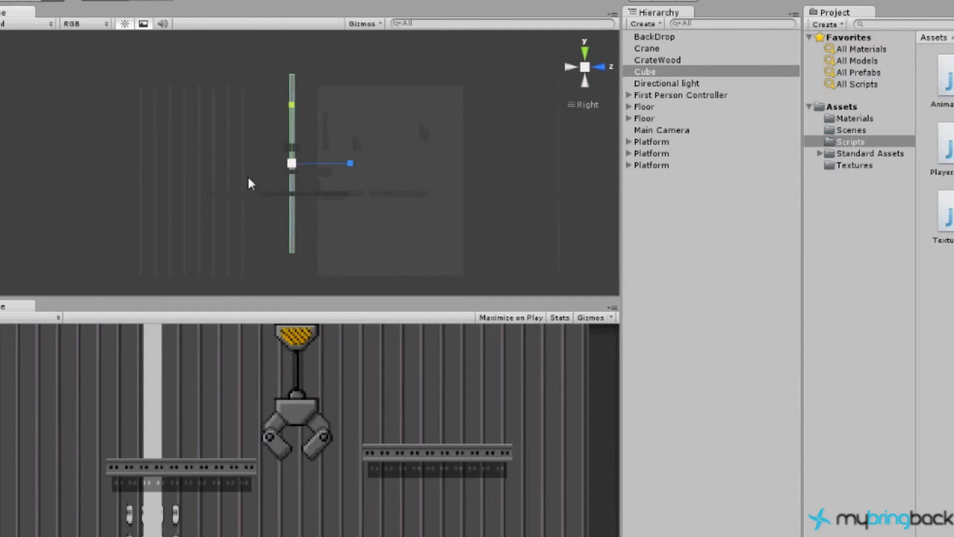
pyautogui.moveTo(197, 198); pyautogui.dragTo(291, 230, button='right')
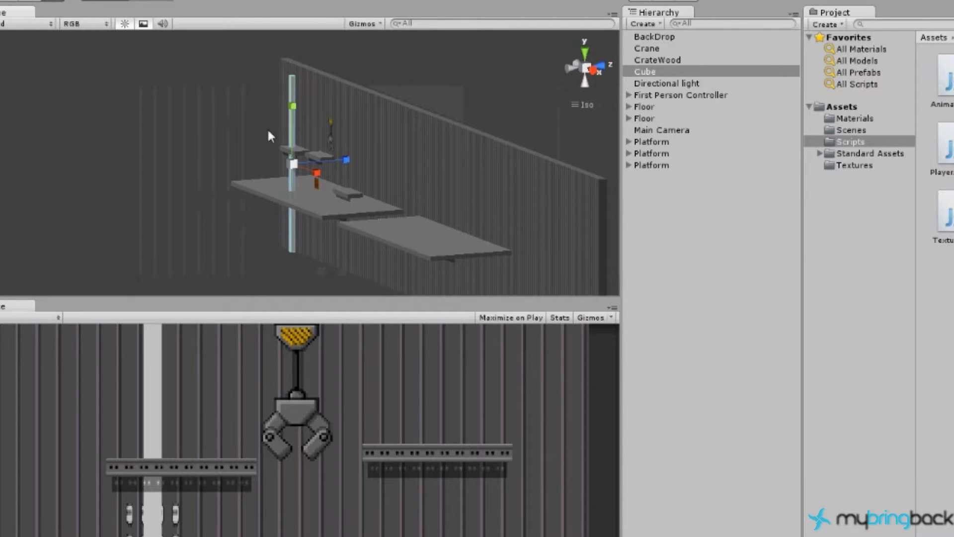
pyautogui.scroll(3, 287, 209)
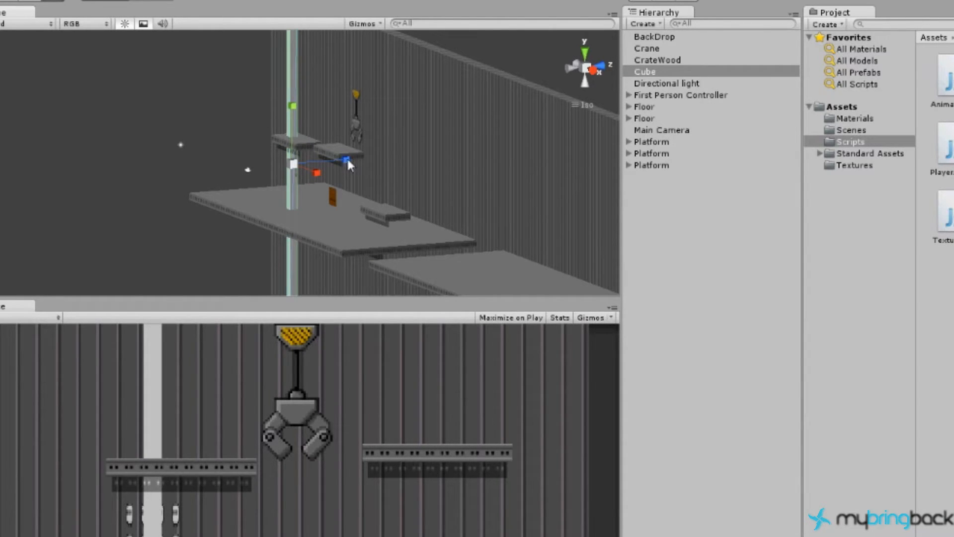
pyautogui.moveTo(346, 166); pyautogui.dragTo(814, 108)
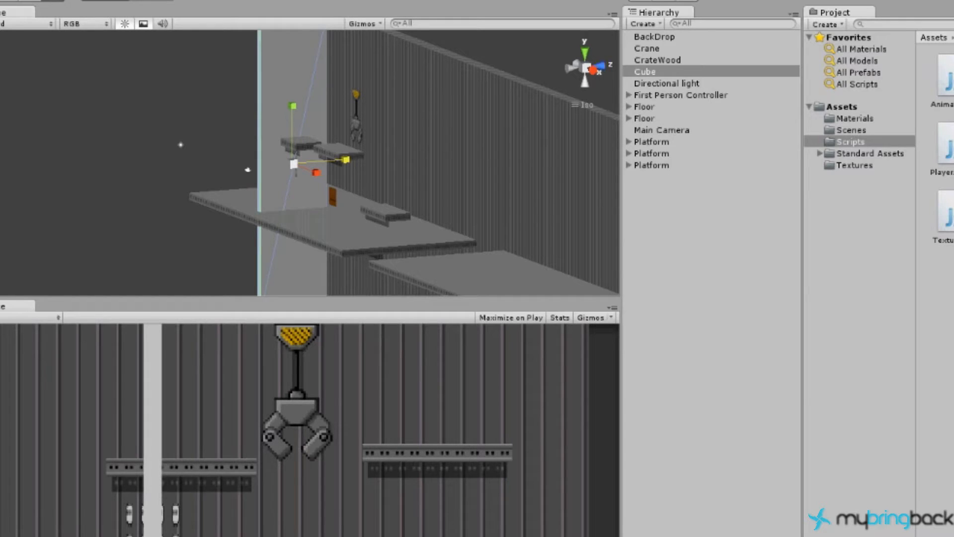
pyautogui.write('20')
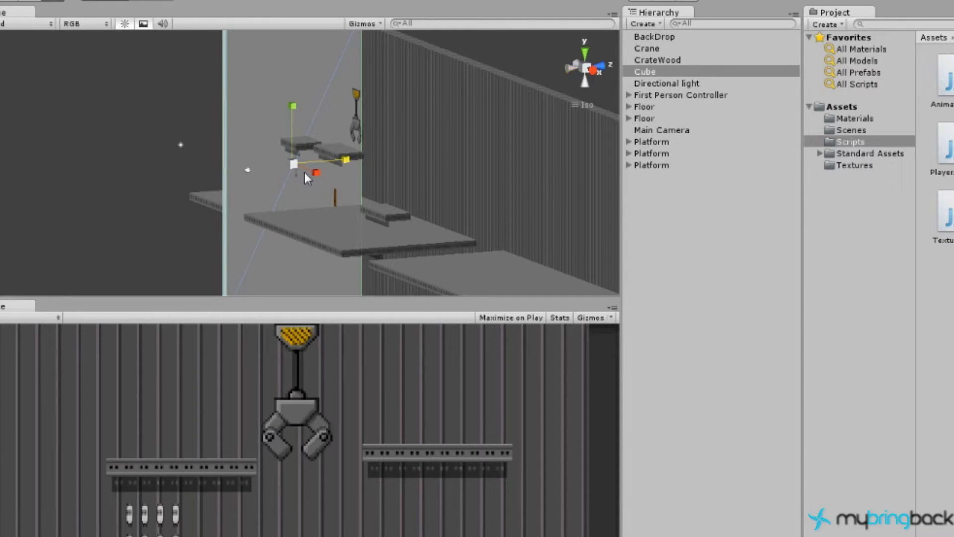
# With its Mesh Renderer off, move the cube in depth over the floor and along X to the floor's left end.
pyautogui.press('w')
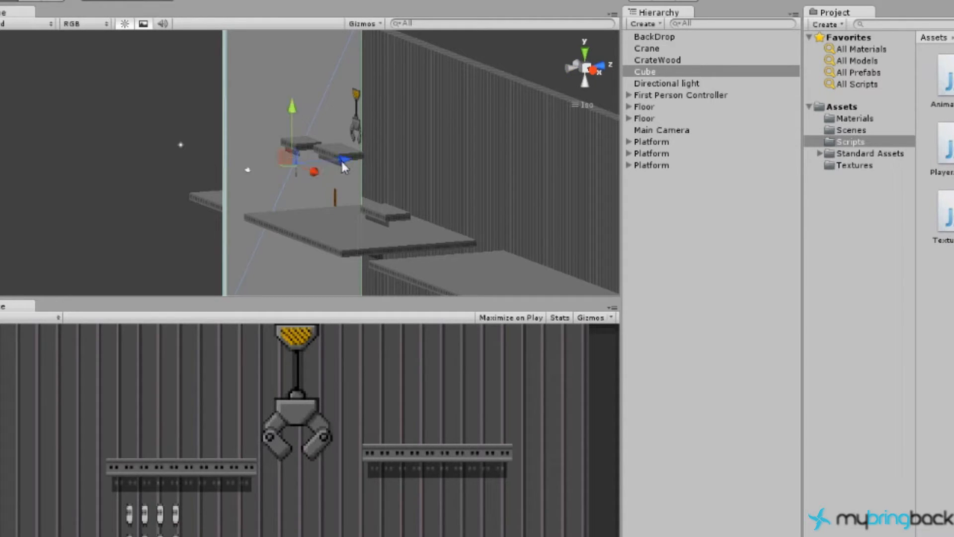
pyautogui.moveTo(342, 167); pyautogui.dragTo(341, 199)
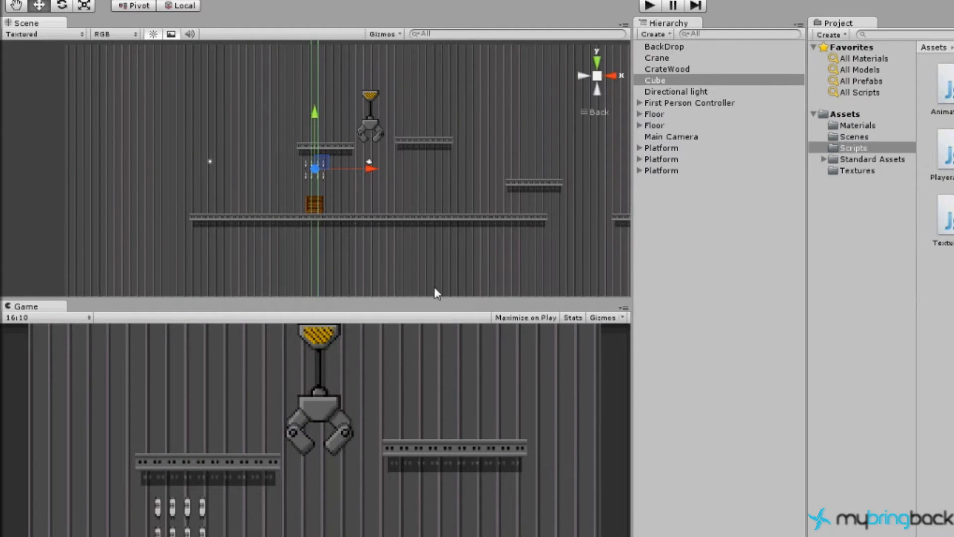
pyautogui.moveTo(370, 167); pyautogui.dragTo(262, 172)
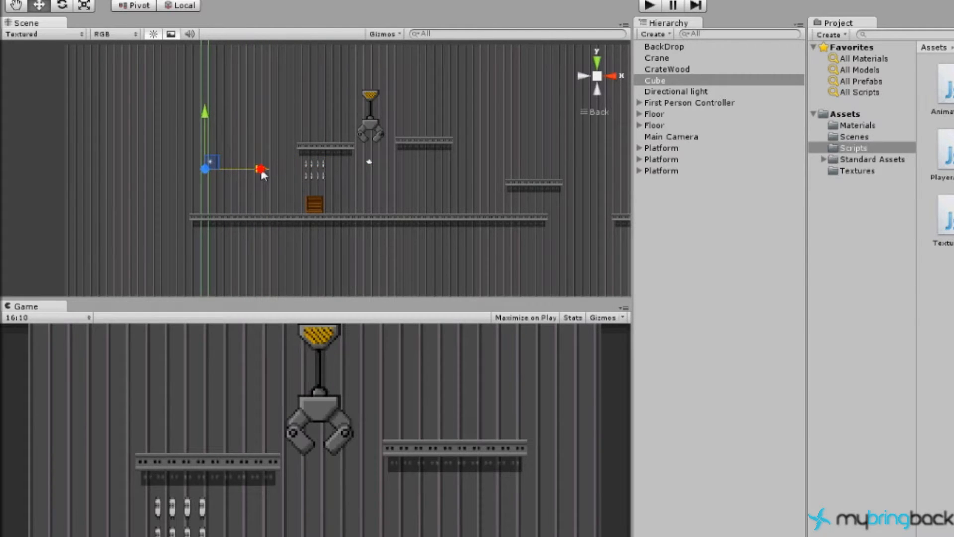
pyautogui.moveTo(348, 209); pyautogui.dragTo(54, 236, button='right')
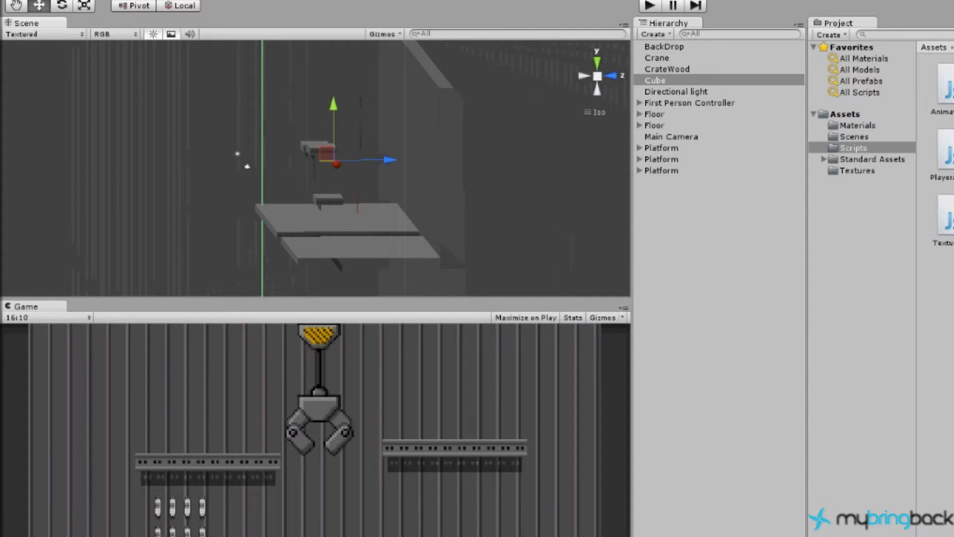
pyautogui.moveTo(183, 218); pyautogui.dragTo(536, 250, button='right')
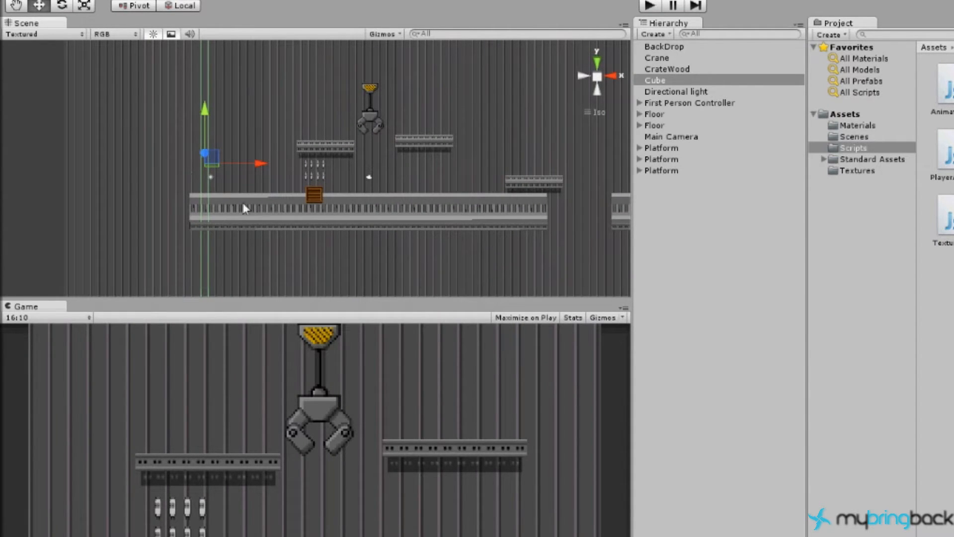
pyautogui.click(598, 92)
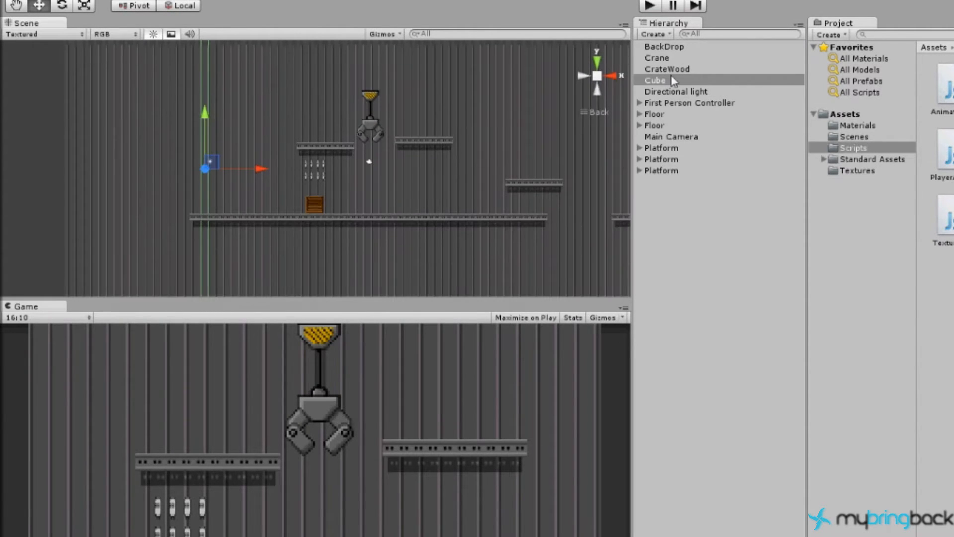
# Rename the cube as Barrier.
pyautogui.click(674, 80)
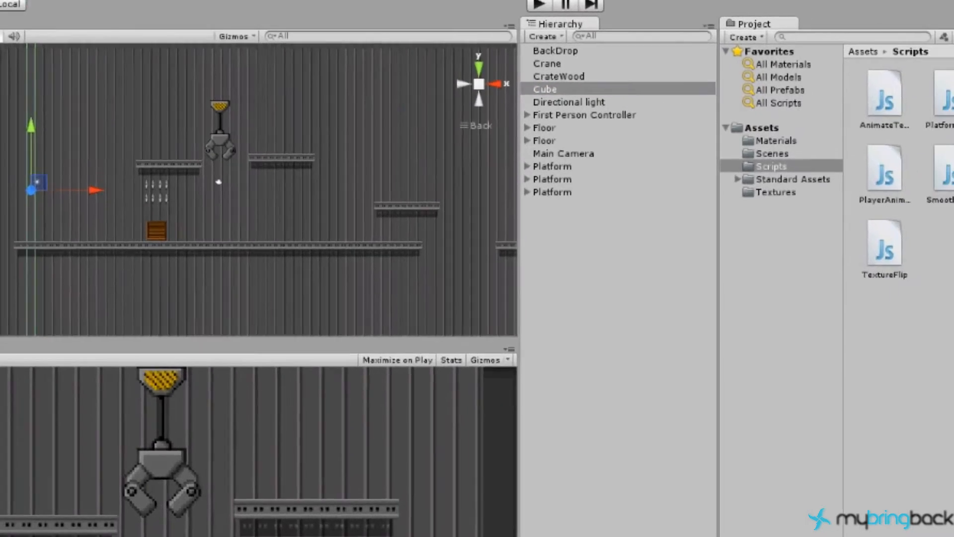
pyautogui.press('BackSpace')
pyautogui.press('BackSpace')
pyautogui.press('BackSpace')
pyautogui.press('BackSpace')
pyautogui.write('Ba')
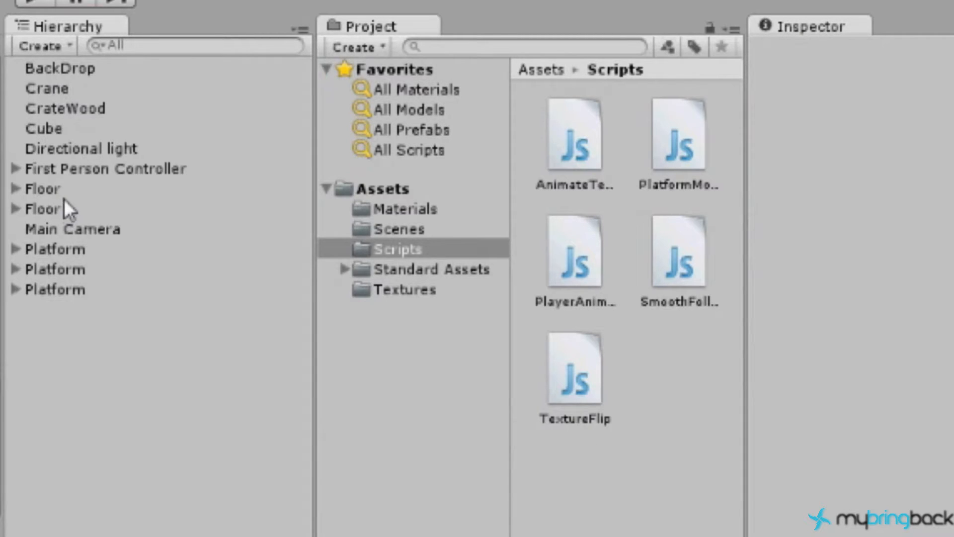
pyautogui.click(59, 129)
pyautogui.click(845, 51)
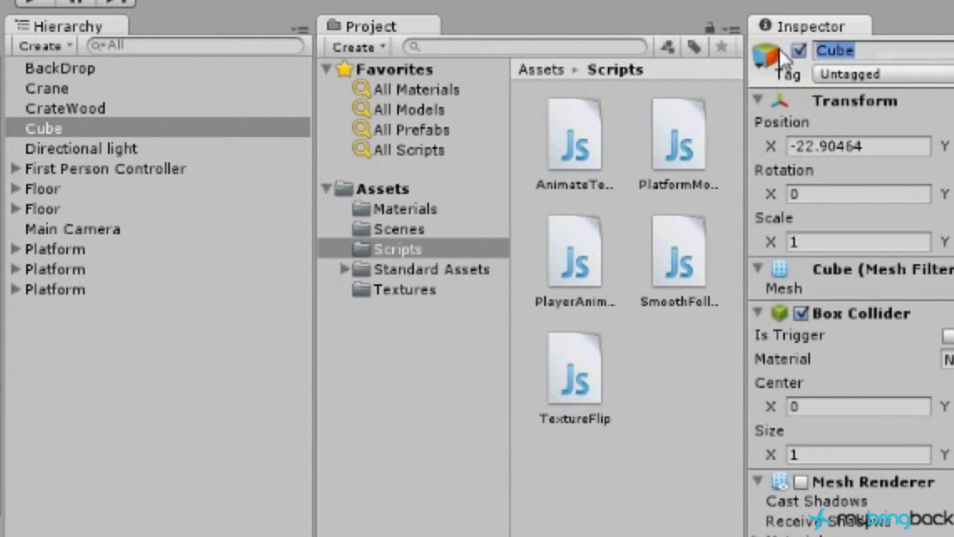
pyautogui.write('Barrier')
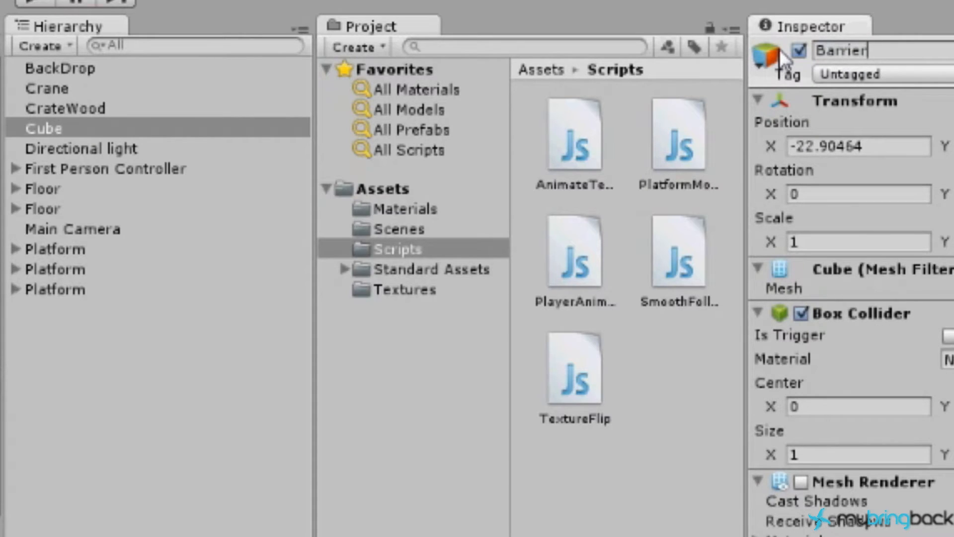
pyautogui.press('Return')
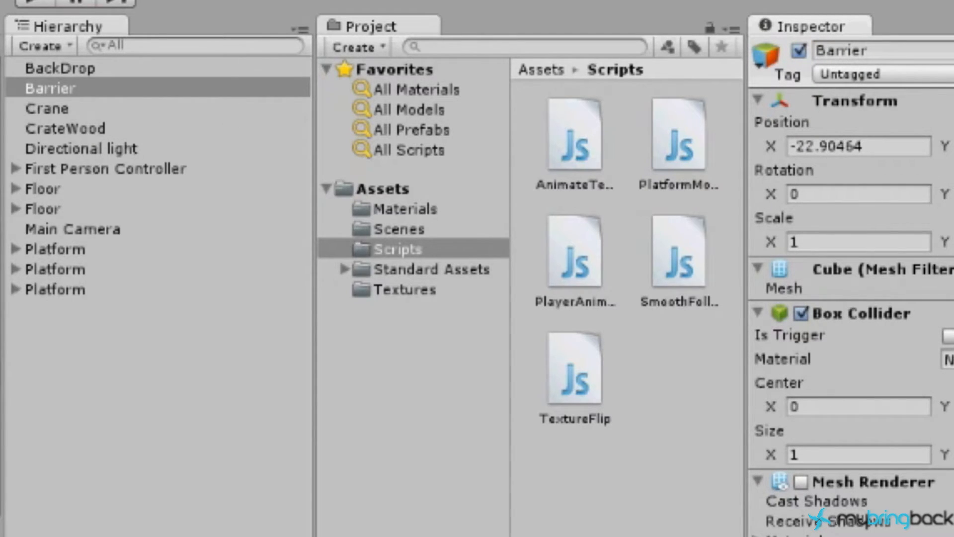
# Test the barrier in play mode by walking the player left into it and back toward the crate, and stop the game.
pyautogui.click(32, 1)
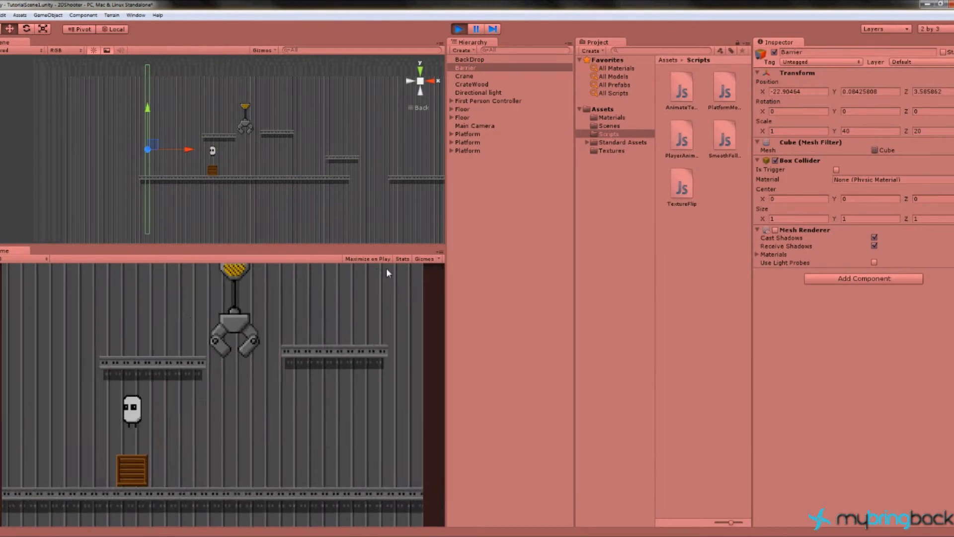
pyautogui.press('a')
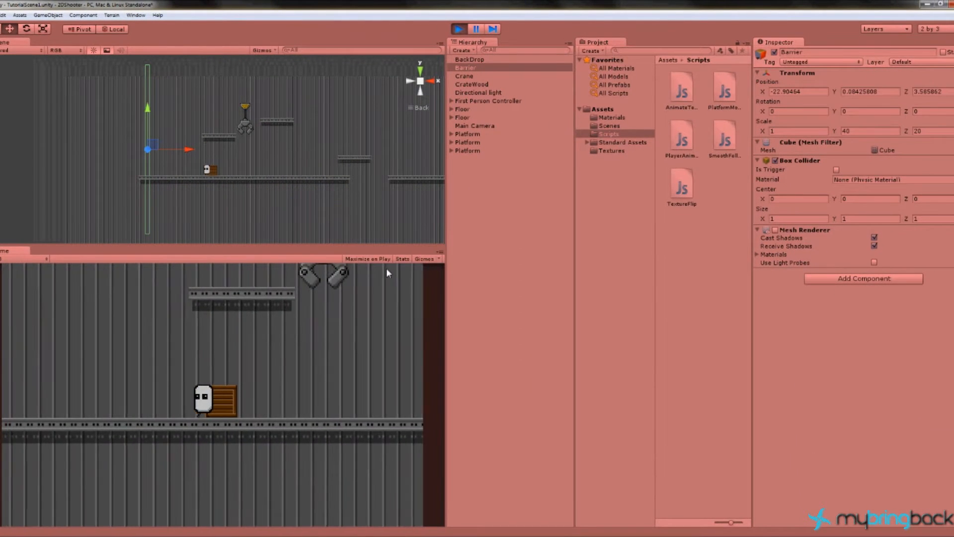
pyautogui.press('a')
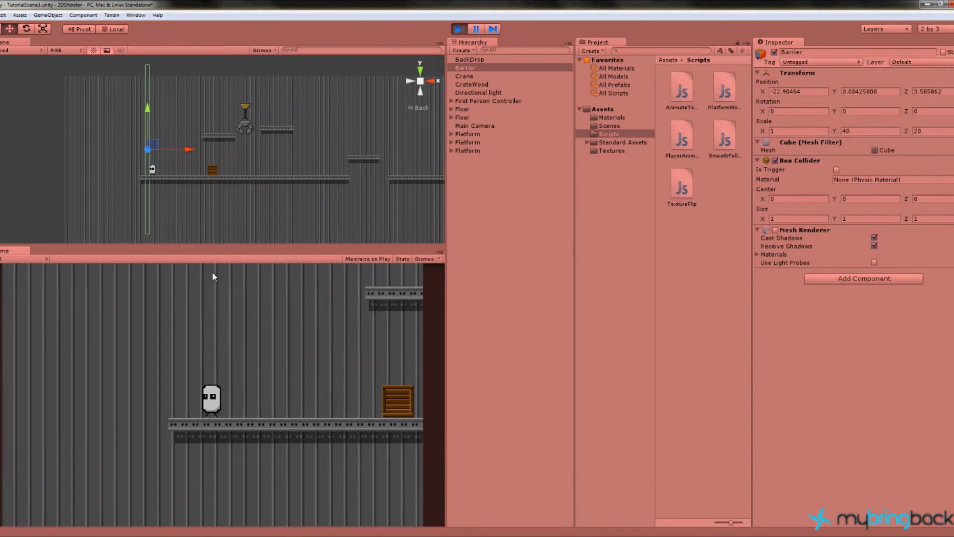
pyautogui.press('d')
pyautogui.press('d')
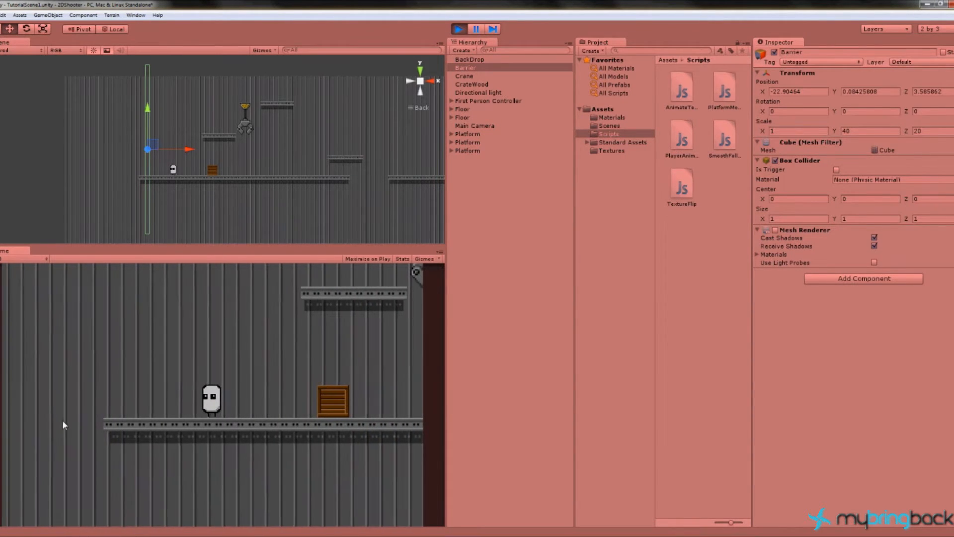
pyautogui.click(458, 30)
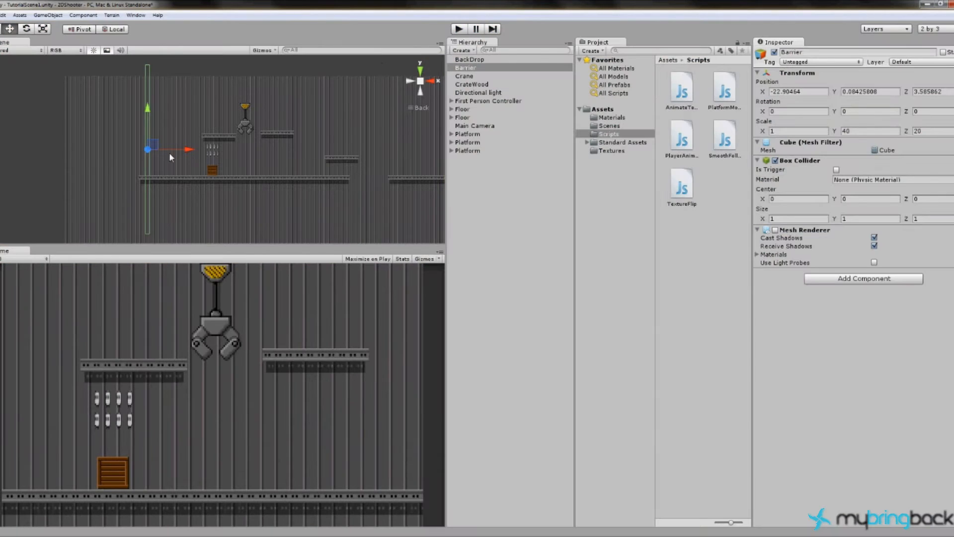
# Move the barrier right to about X -13.3, just left of the crate, and test it briefly in play mode.
pyautogui.moveTo(188, 150); pyautogui.dragTo(229, 148)
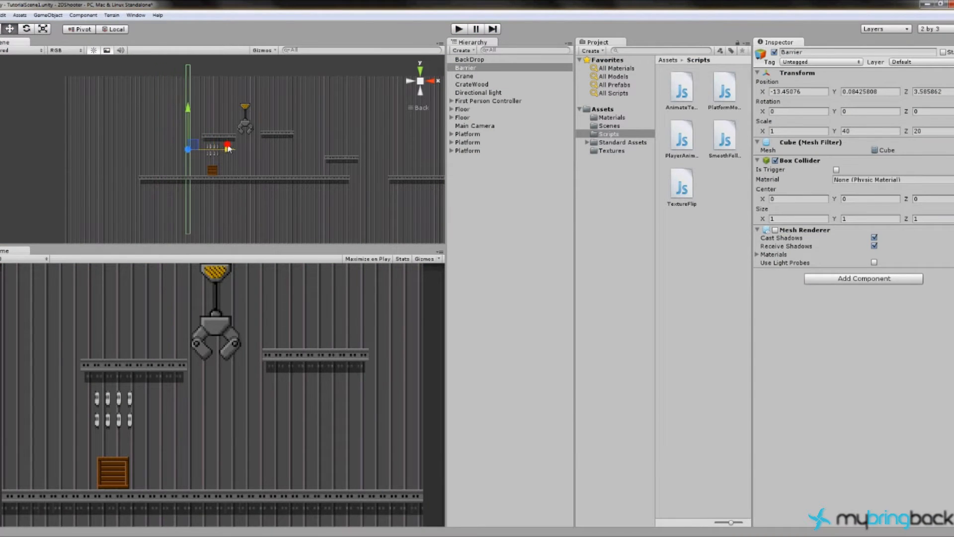
pyautogui.hotkey('ctrl', 'p')
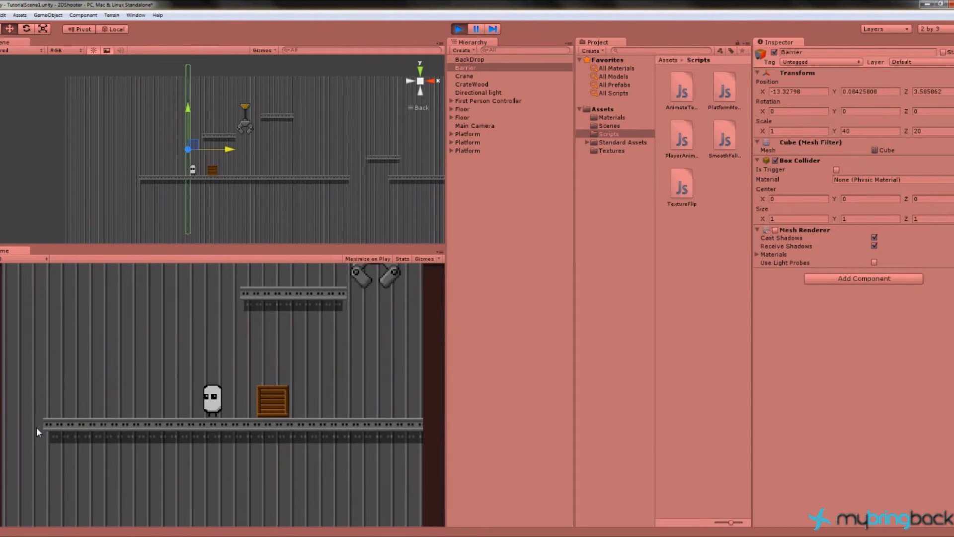
pyautogui.click(460, 30)
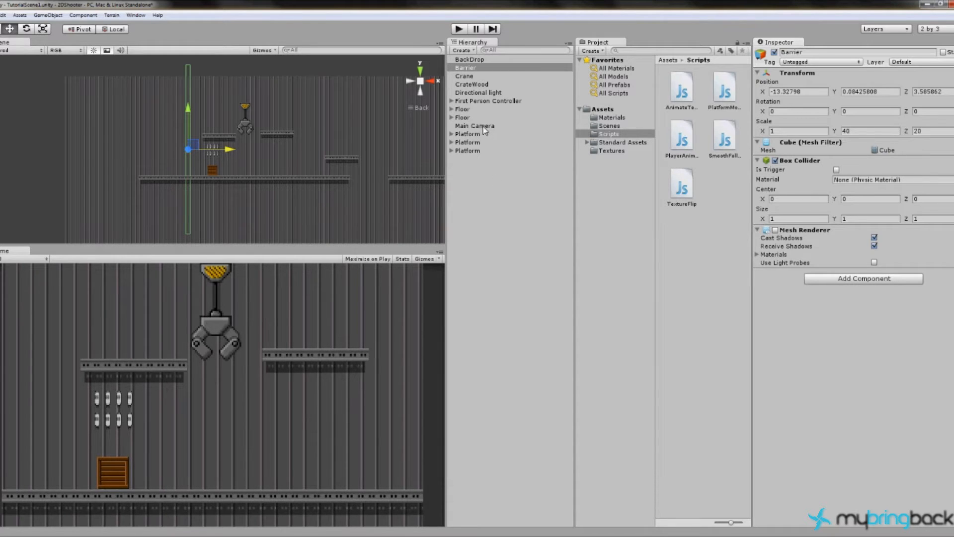
# Set the barrier's Y and Z scale to 1 and turn its Mesh Renderer on, with the scene framed on it.
pyautogui.click(475, 67)
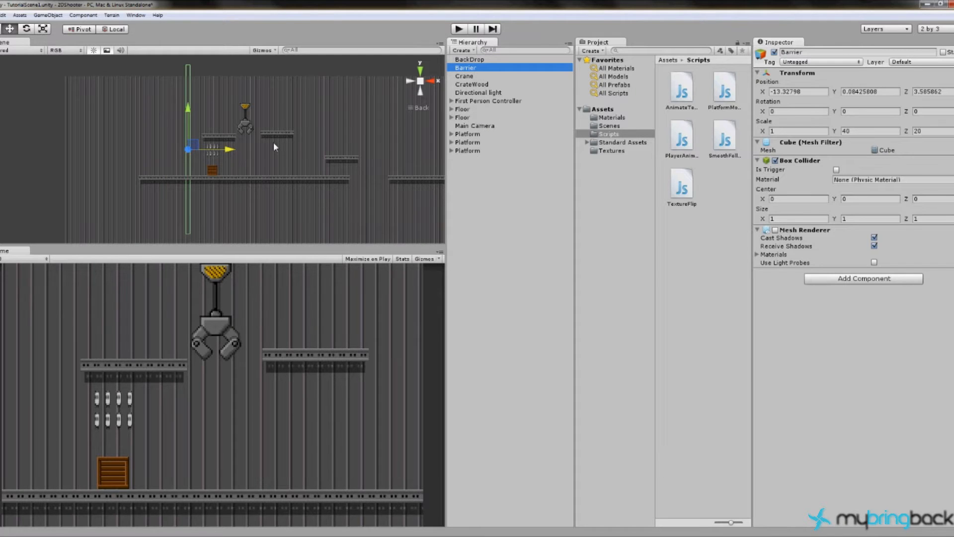
pyautogui.click(847, 131)
pyautogui.write('1')
pyautogui.press('Tab')
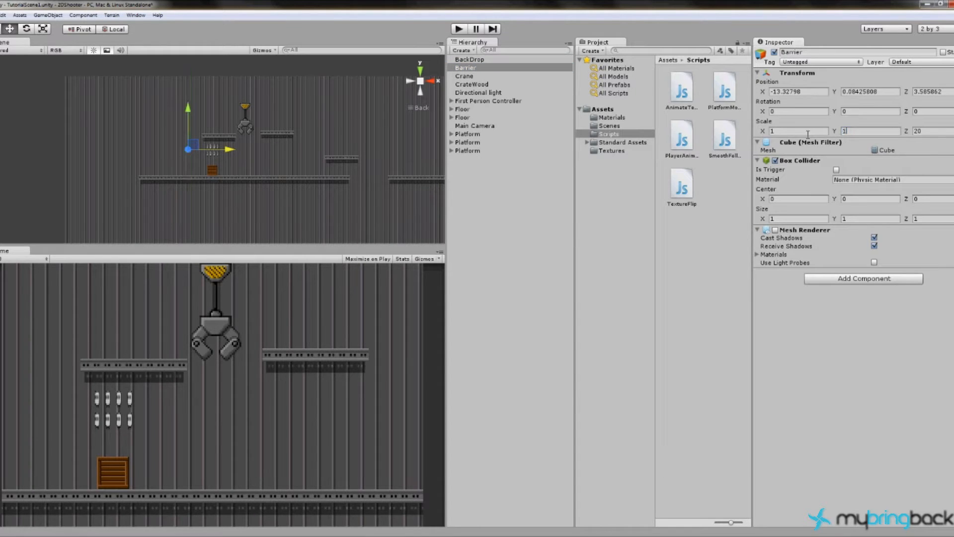
pyautogui.write('1')
pyautogui.click(775, 230)
pyautogui.press('f')
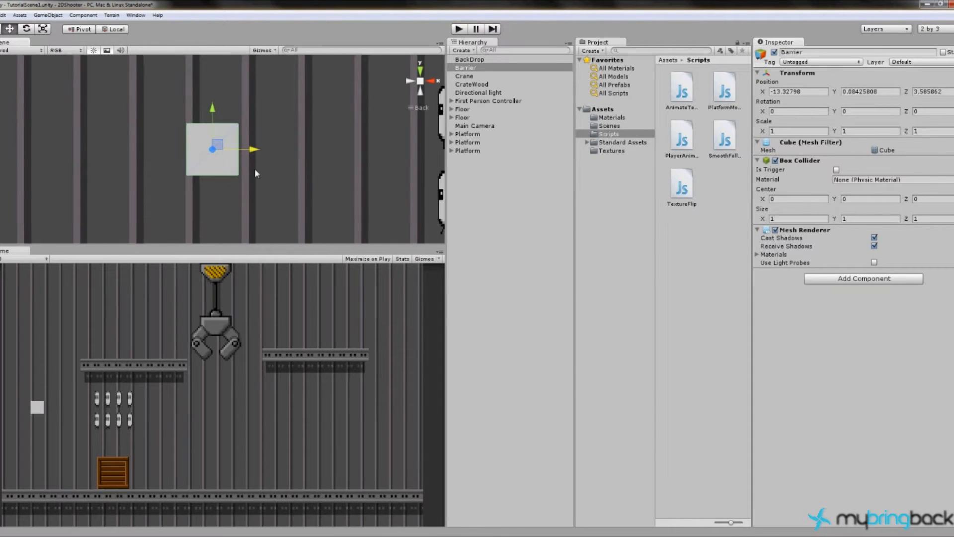
# Apply the GirderOO material from the Materials folder to the barrier.
pyautogui.click(609, 119)
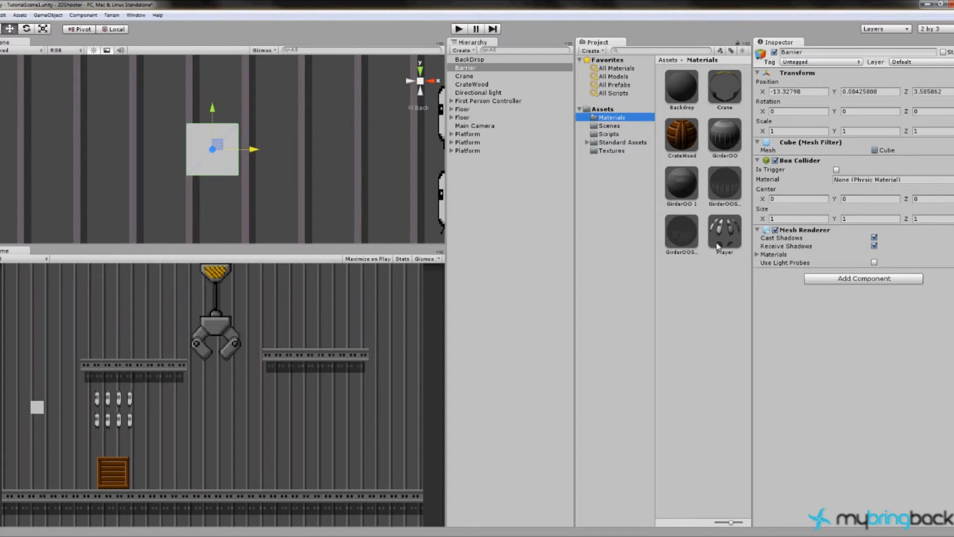
pyautogui.click(731, 145)
pyautogui.moveTo(731, 148); pyautogui.dragTo(807, 332)
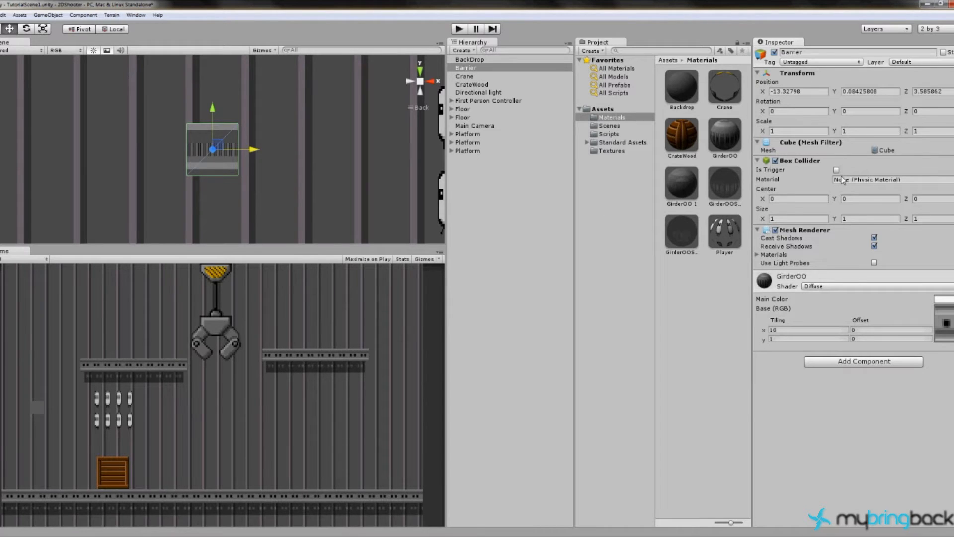
# Rotate the barrier clockwise until its girder texture runs vertically, and set its Z rotation to exactly -90.
pyautogui.press('e')
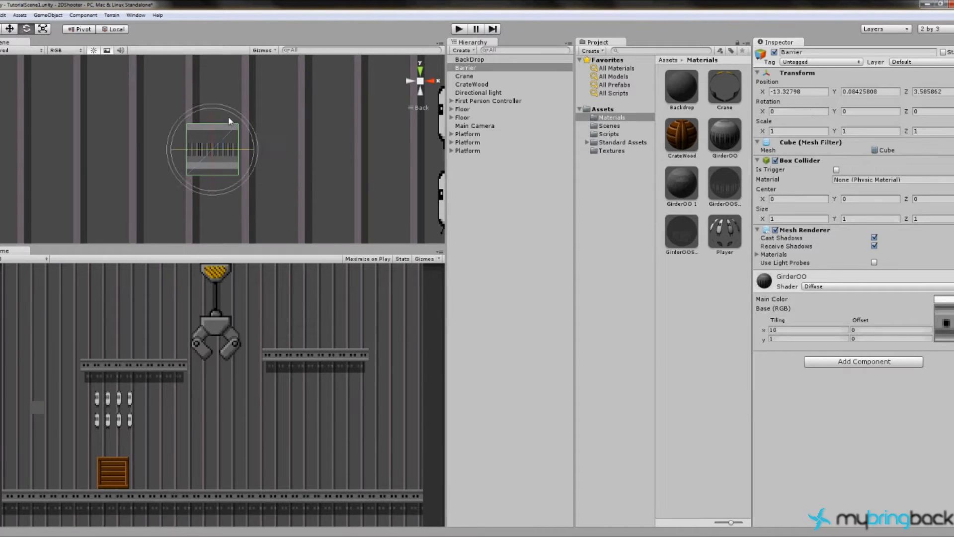
pyautogui.moveTo(227, 104); pyautogui.dragTo(125, 58)
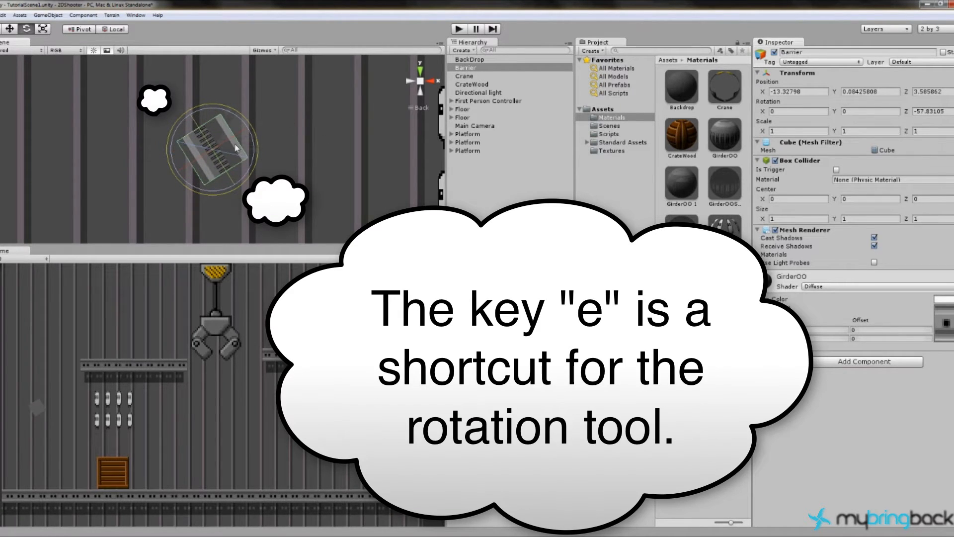
pyautogui.moveTo(246, 120); pyautogui.dragTo(293, 142)
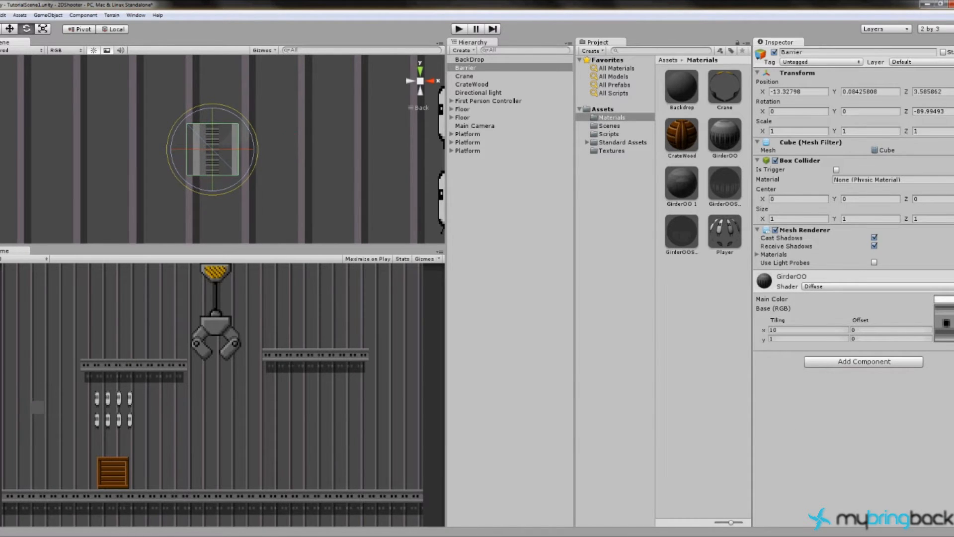
pyautogui.click(950, 112)
pyautogui.write('-90')
# Scale the barrier along its X axis to about 27.4, forming a tall vertical girder.
pyautogui.scroll(-10, 230, 120)
pyautogui.scroll(-8, 229, 168)
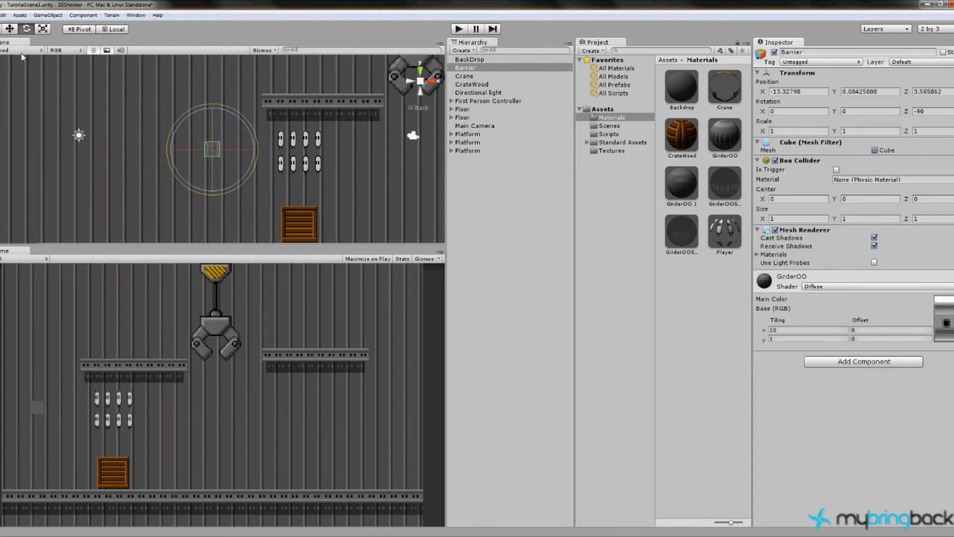
pyautogui.click(43, 29)
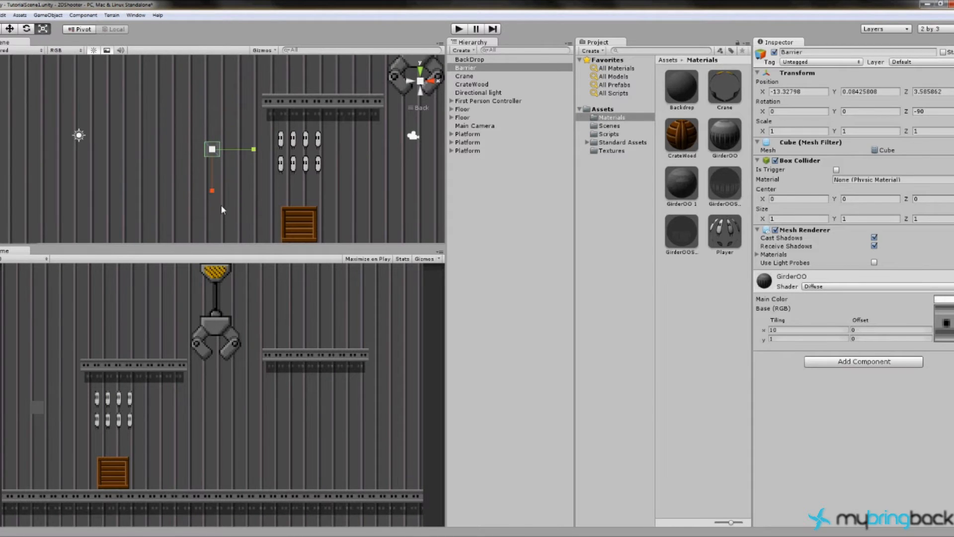
pyautogui.moveTo(212, 191); pyautogui.dragTo(241, 25)
pyautogui.moveTo(214, 191); pyautogui.dragTo(214, 266)
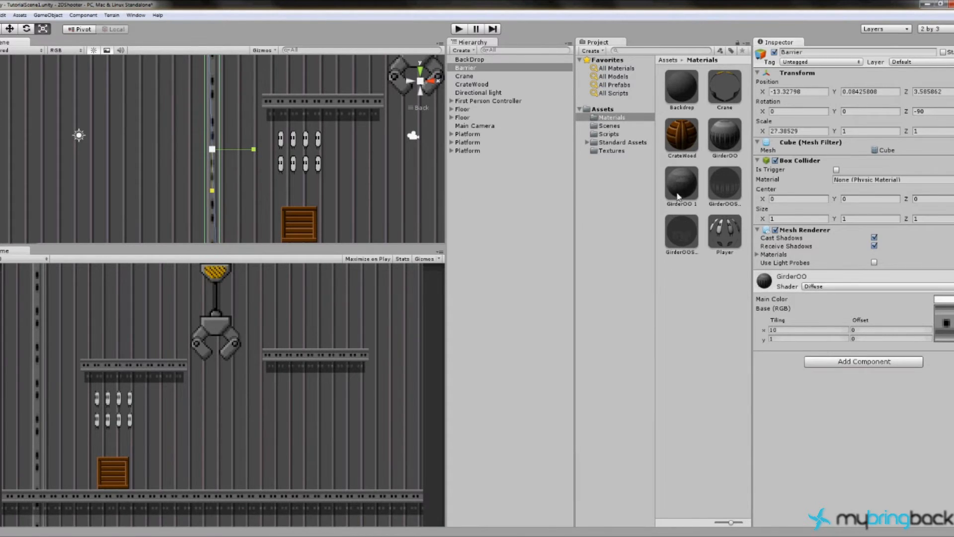
# Apply the GirderOO 1 material to the barrier and refit it with X scale about 47.6 and X position about -15.3.
pyautogui.moveTo(683, 189); pyautogui.dragTo(819, 427)
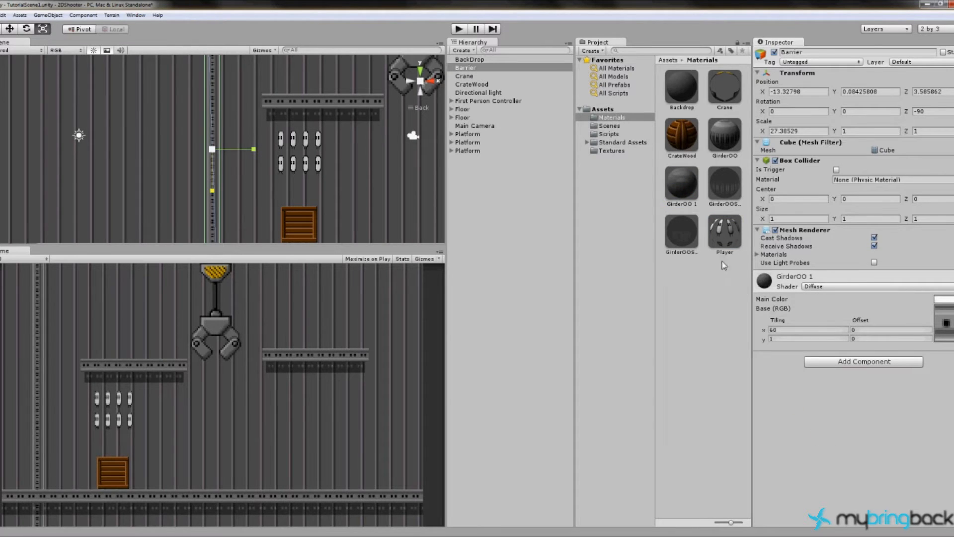
pyautogui.moveTo(213, 189); pyautogui.dragTo(222, 222)
pyautogui.press('w')
pyautogui.moveTo(254, 151); pyautogui.dragTo(225, 158)
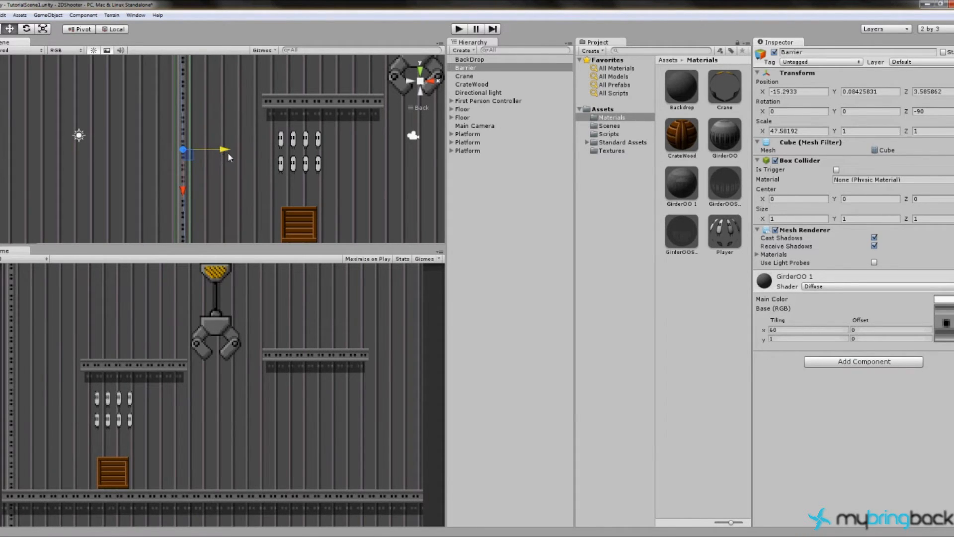
# Play-test the level by walking the player towards and past the barrier, and stop the game.
pyautogui.click(459, 29)
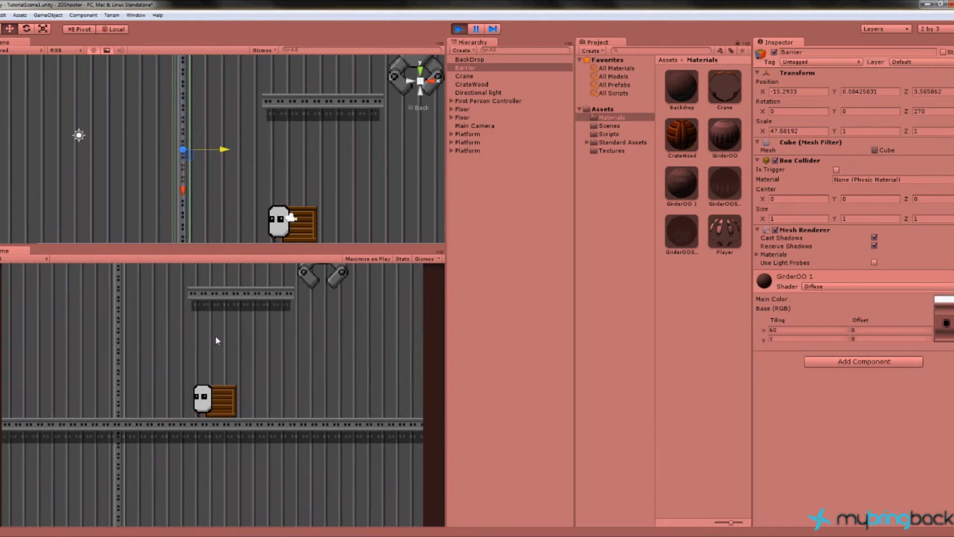
pyautogui.press('a')
pyautogui.press('d')
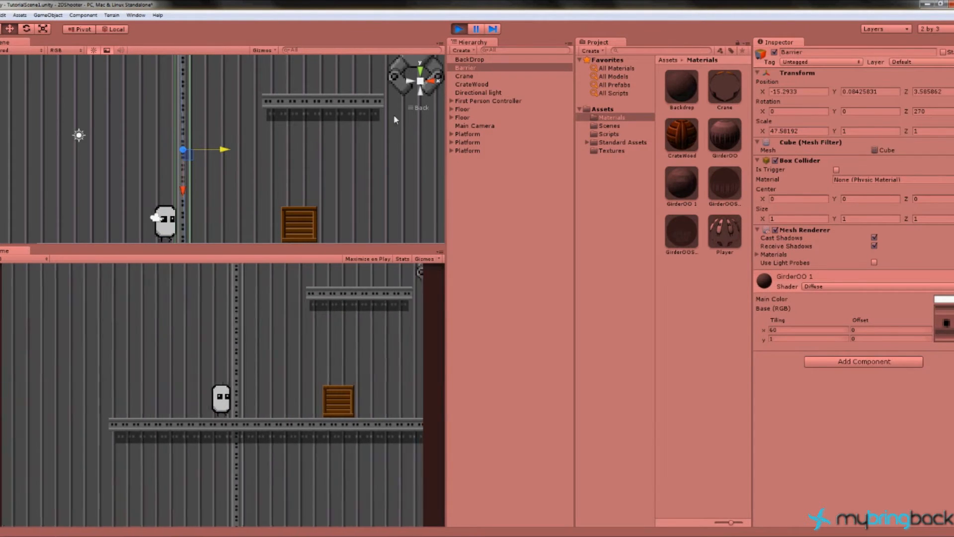
pyautogui.click(458, 28)
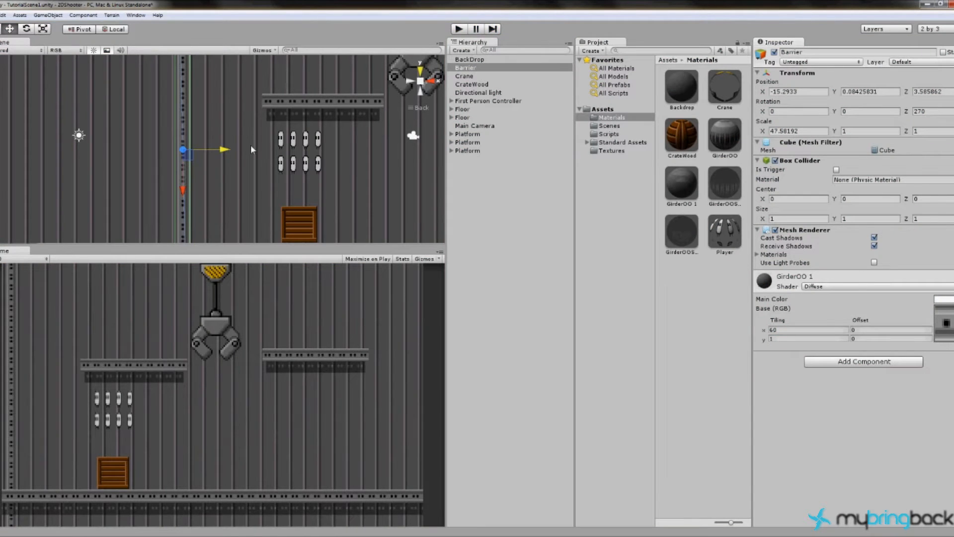
# Set the barrier's Z scale to 20 and shift it along Z to about 2.14 so it spans the floor's depth.
pyautogui.keyDown('alt'); pyautogui.moveTo(350, 170); pyautogui.dragTo(192, 186); pyautogui.keyUp('alt')
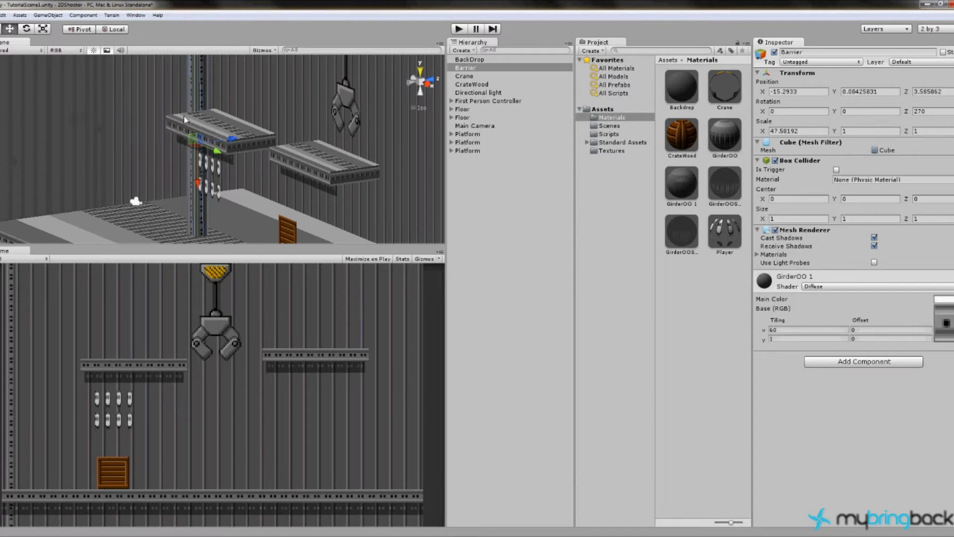
pyautogui.click(924, 131)
pyautogui.write('20')
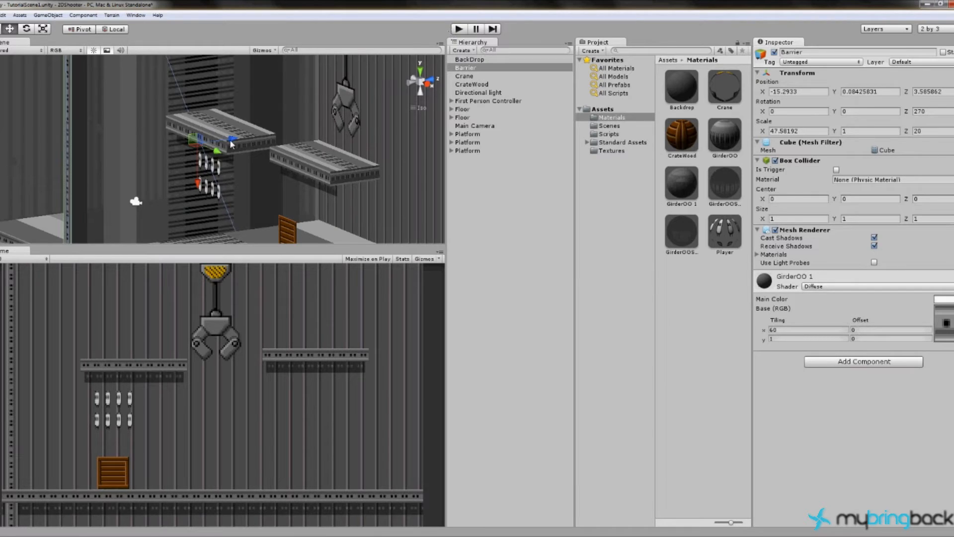
pyautogui.scroll(-2, 128, 219)
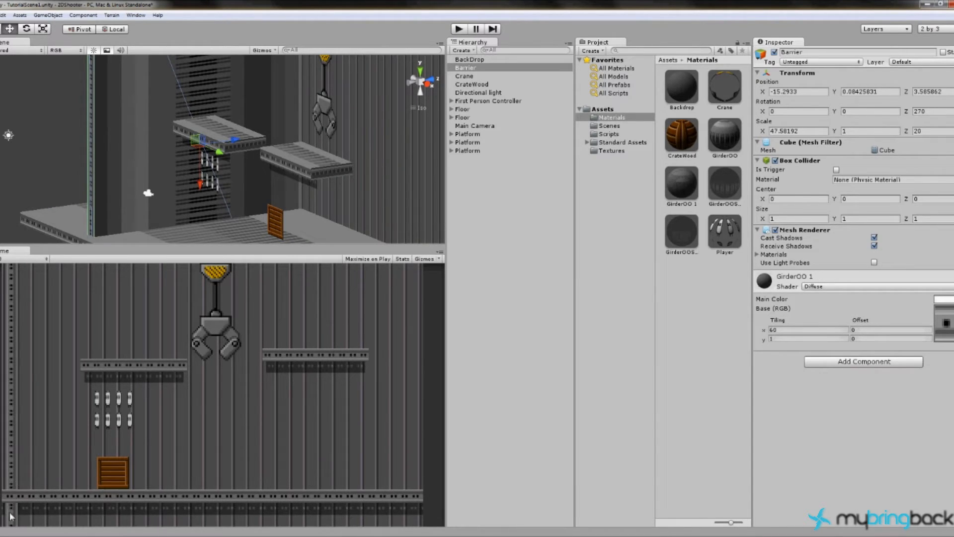
pyautogui.moveTo(234, 142); pyautogui.dragTo(218, 142)
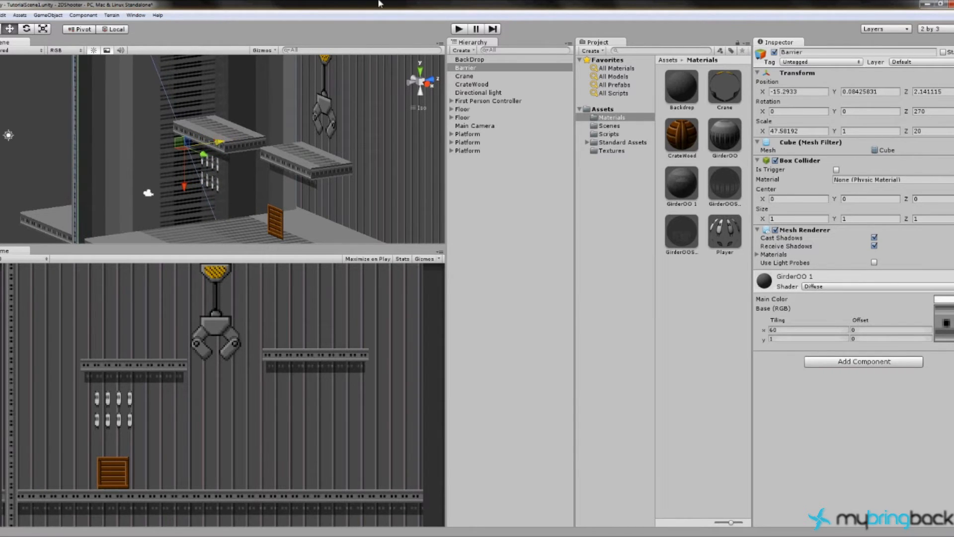
# Play-test the level by walking and jumping the player against the widened barrier and across the floor, and stop the game.
pyautogui.click(458, 29)
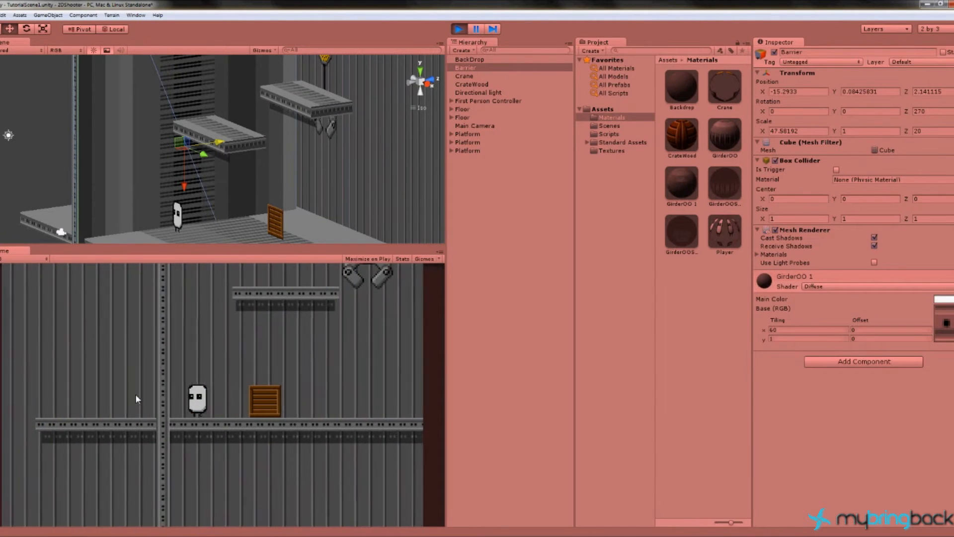
pyautogui.press('Left')
pyautogui.press('Right')
pyautogui.press('Left')
pyautogui.press('space')
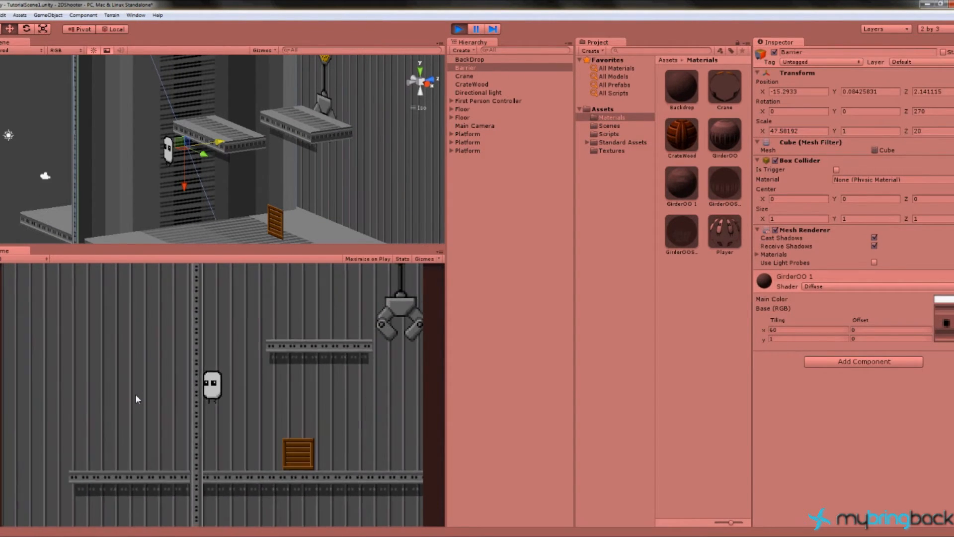
pyautogui.press('Right')
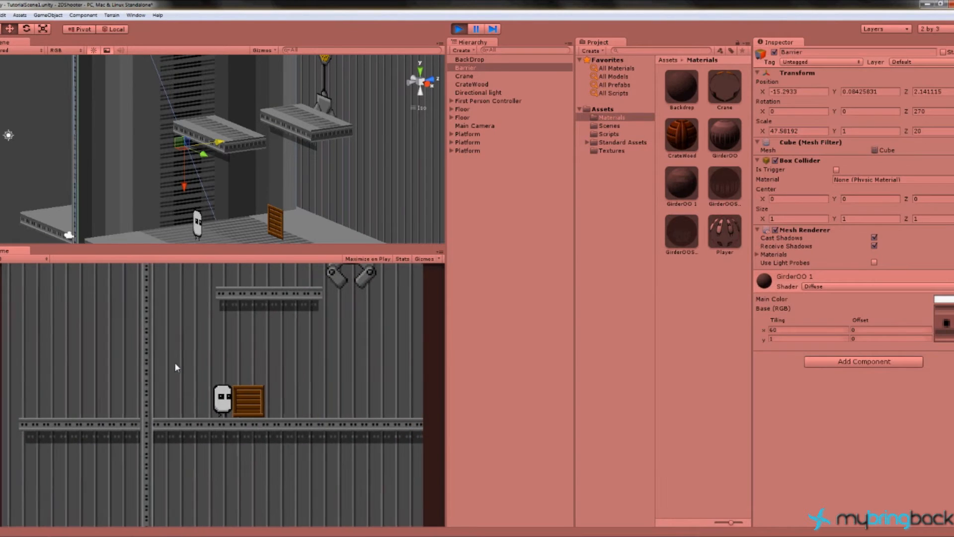
pyautogui.press('space')
pyautogui.press('Right')
pyautogui.press('Left')
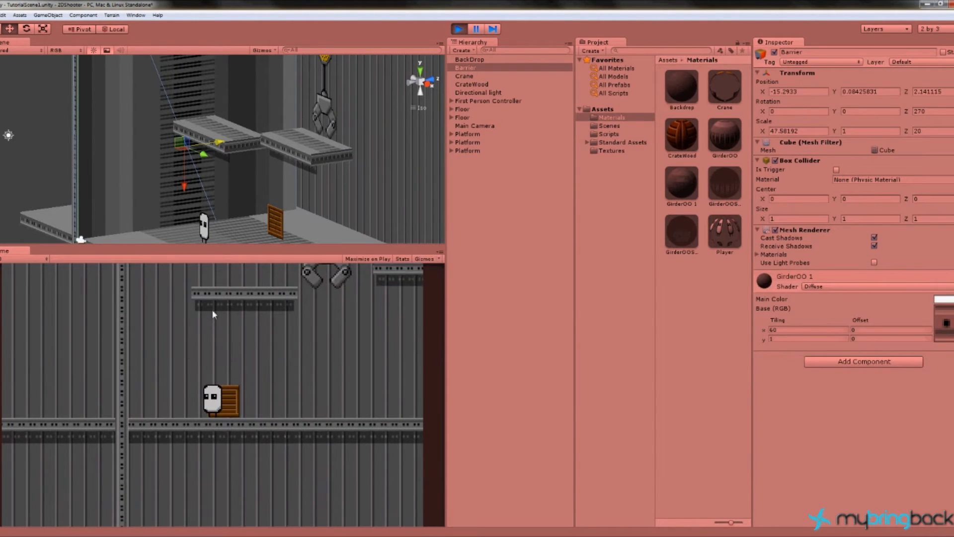
pyautogui.press('Left')
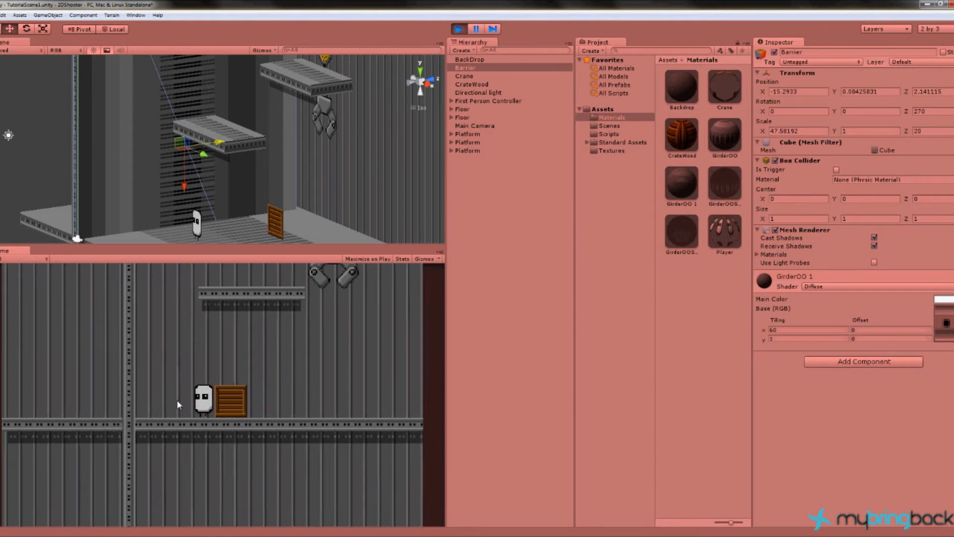
pyautogui.press('Left')
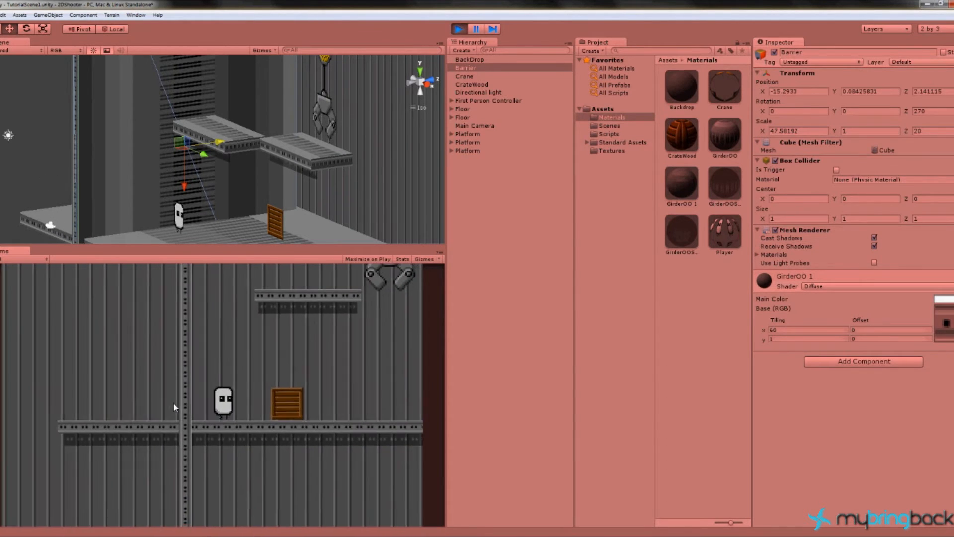
pyautogui.press('Right')
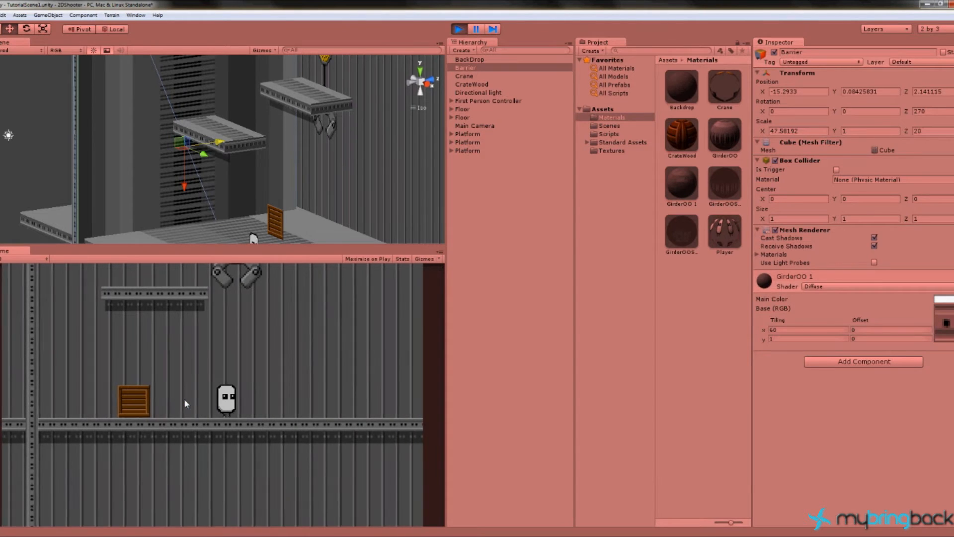
pyautogui.press('Right')
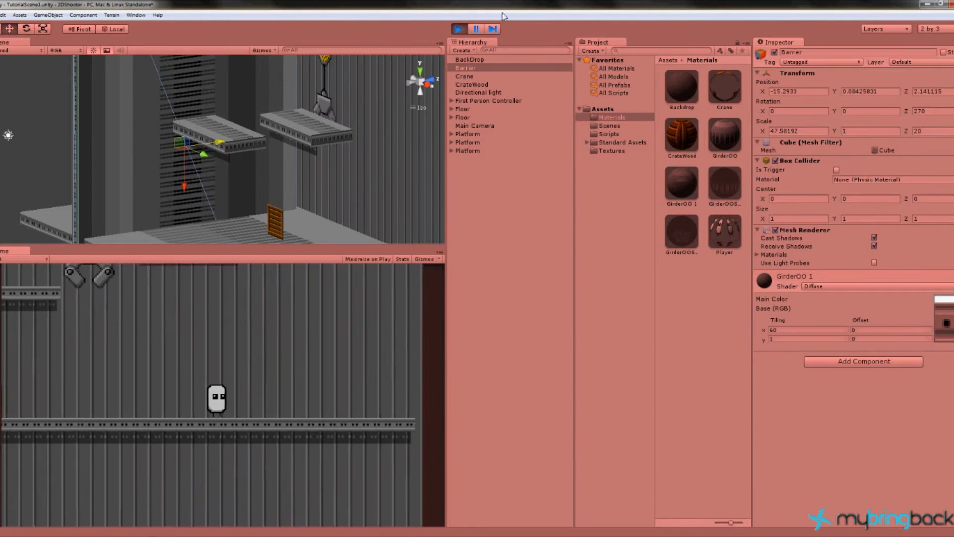
pyautogui.click(459, 28)
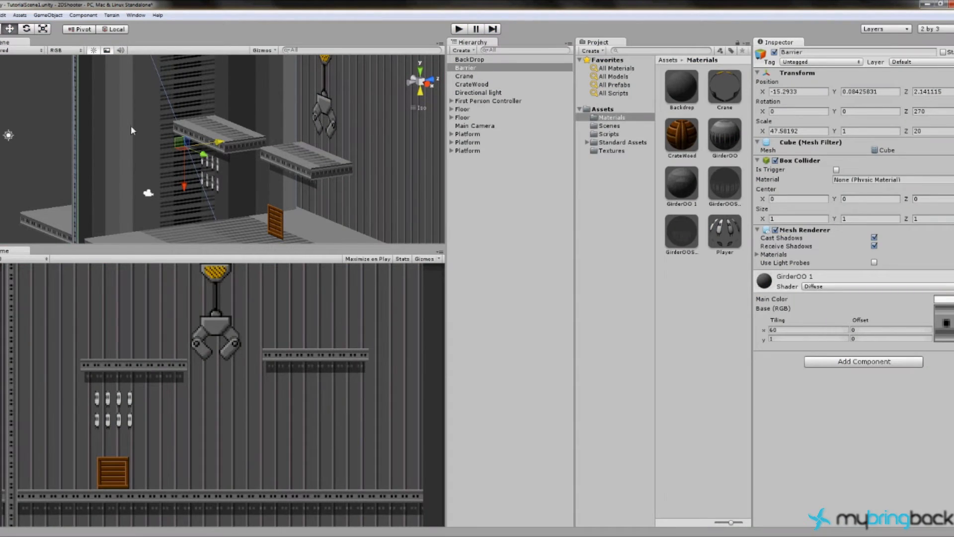
# Duplicate the barrier, move the copy to about X 3.6, and lay it horizontal with a Z rotation of 0.
pyautogui.scroll(-10, 120, 136)
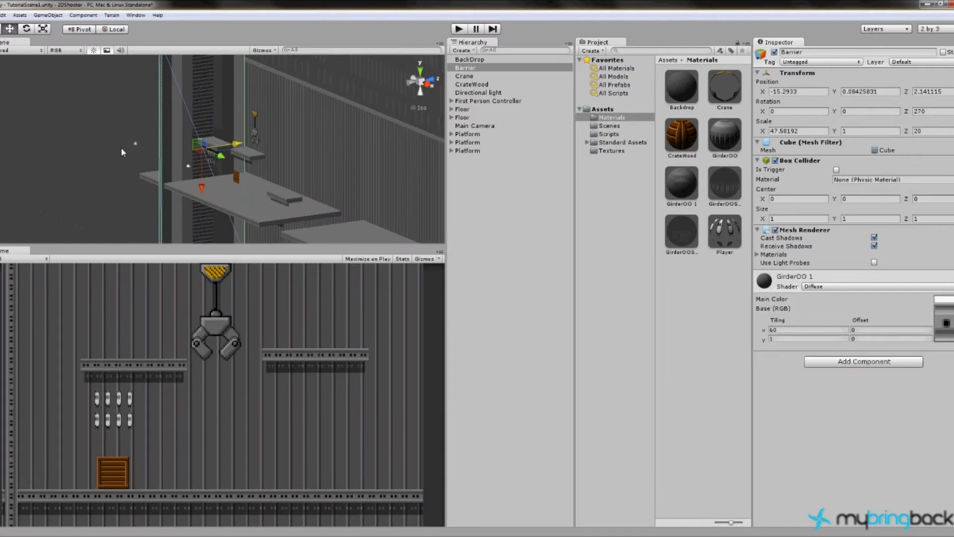
pyautogui.scroll(-8, 121, 147)
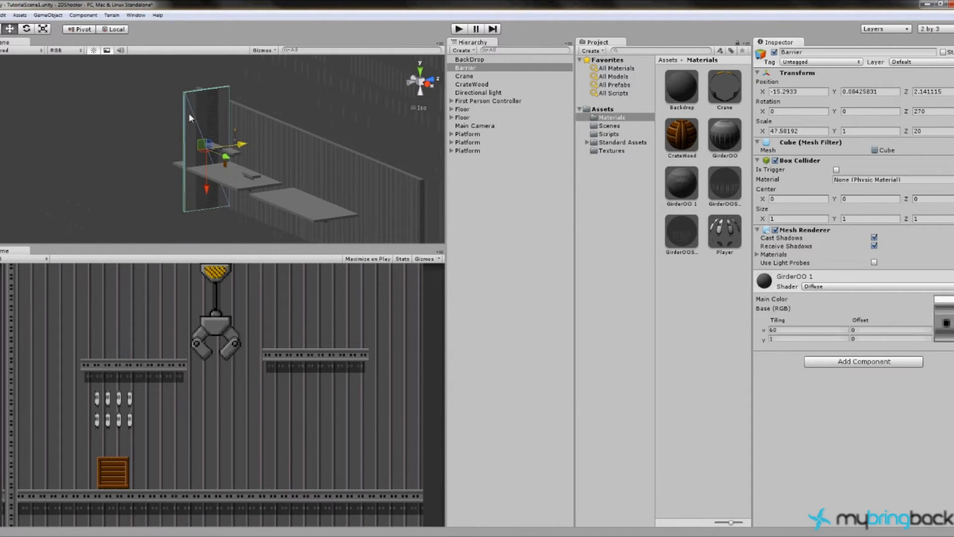
pyautogui.click(465, 69)
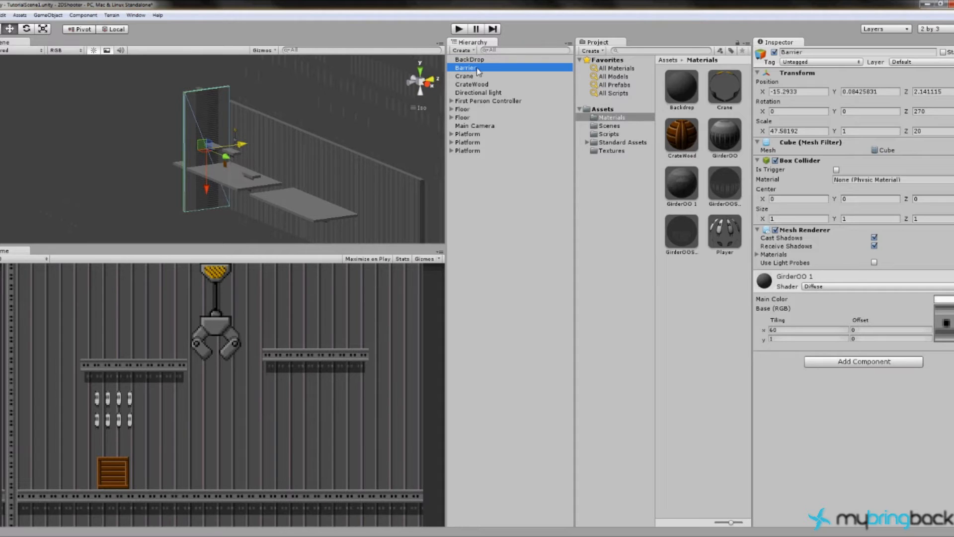
pyautogui.hotkey('ctrl', 'd')
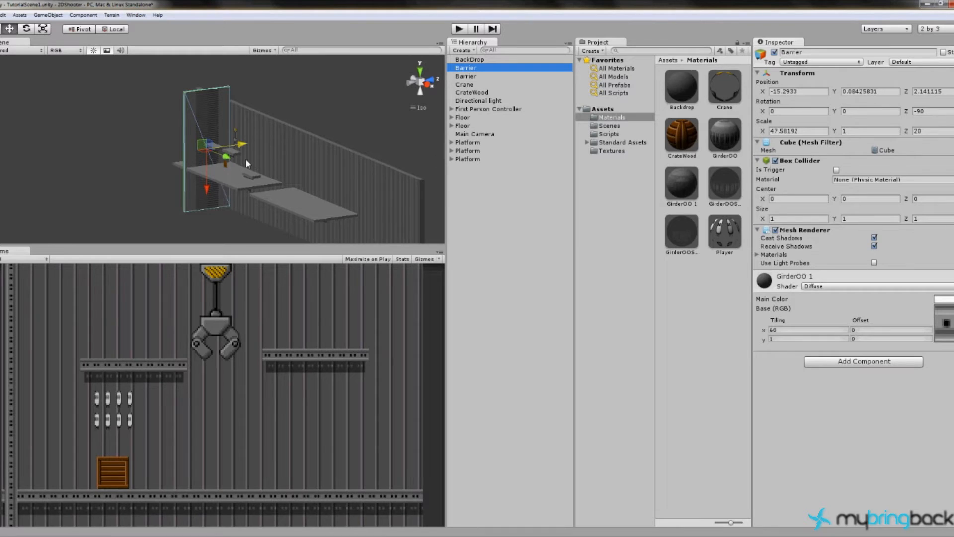
pyautogui.moveTo(225, 160); pyautogui.dragTo(251, 170)
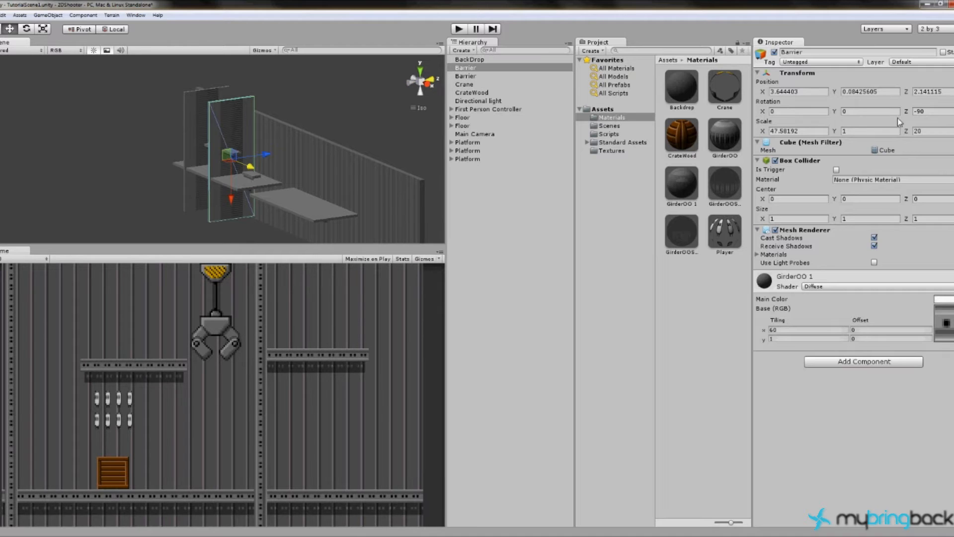
pyautogui.moveTo(927, 110); pyautogui.dragTo(896, 101)
pyautogui.write('0')
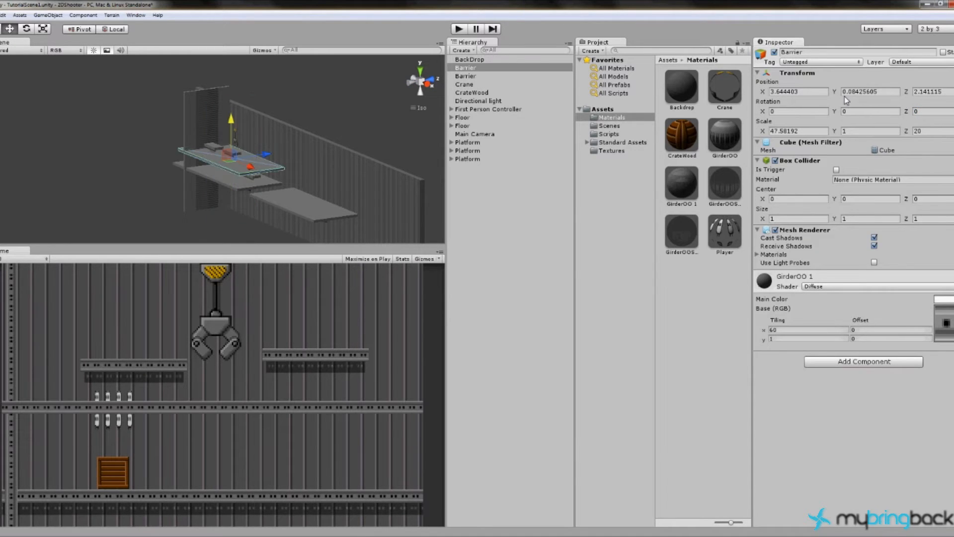
# Try the horizontal barrier copy as a ceiling above the crane at about Y 11.6, and delete it.
pyautogui.click(415, 78)
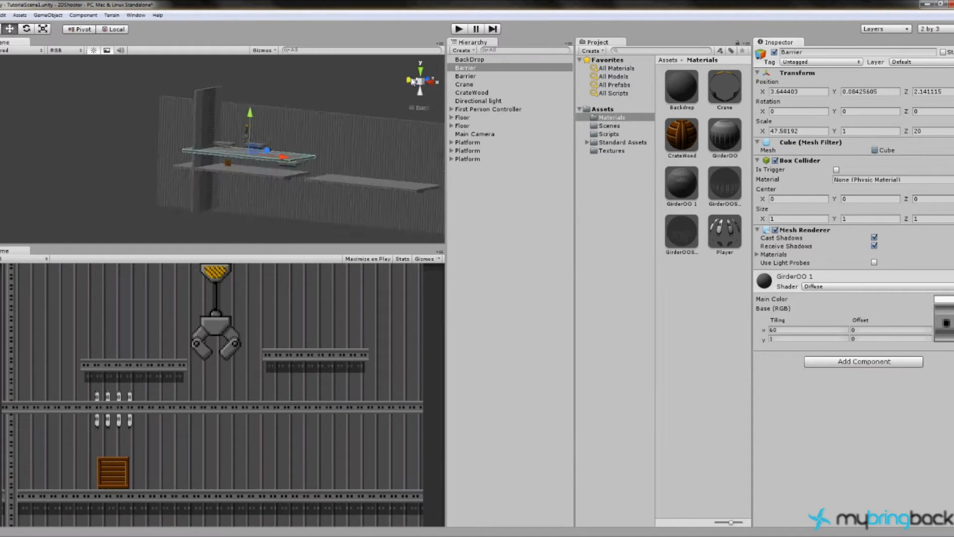
pyautogui.moveTo(260, 113); pyautogui.dragTo(264, 85)
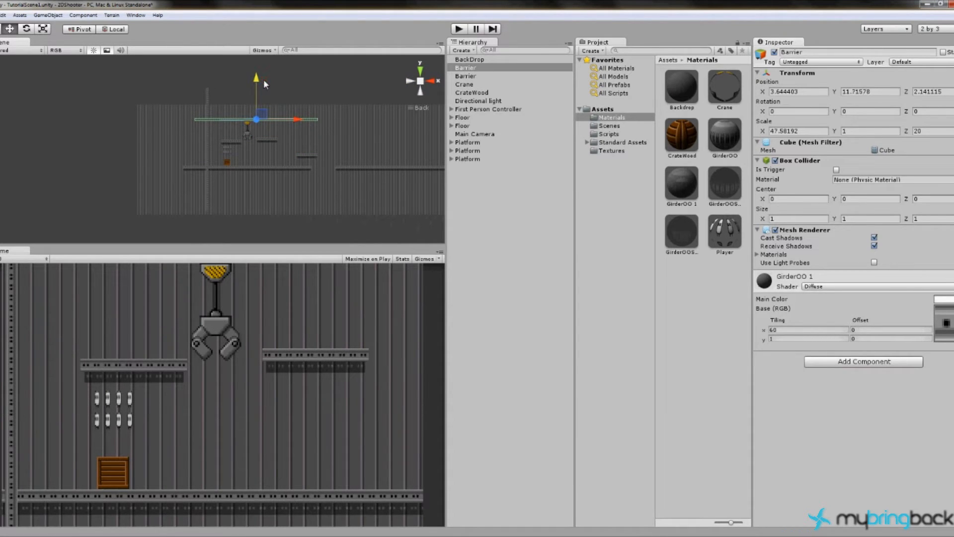
pyautogui.scroll(6, 254, 138)
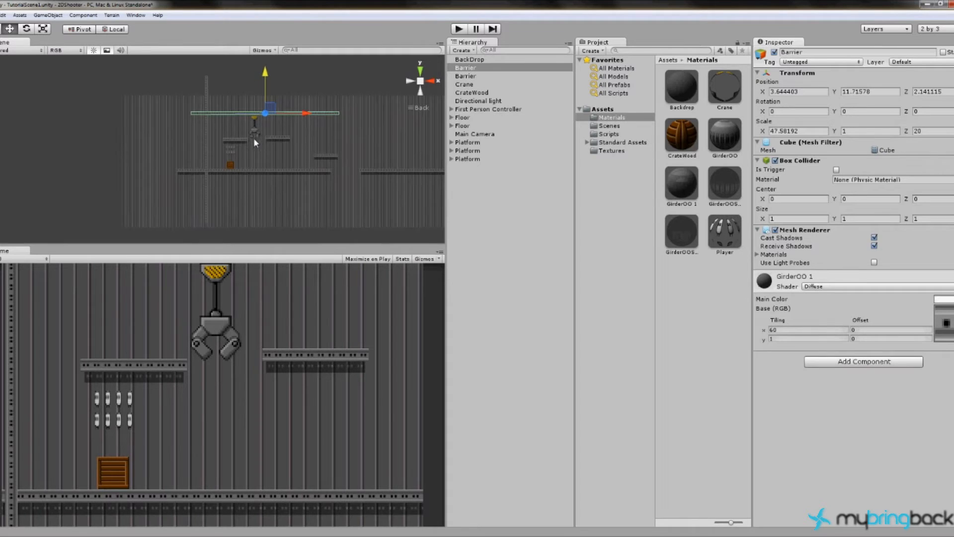
pyautogui.moveTo(299, 91); pyautogui.dragTo(275, 141, button='middle')
pyautogui.moveTo(295, 102); pyautogui.dragTo(299, 99)
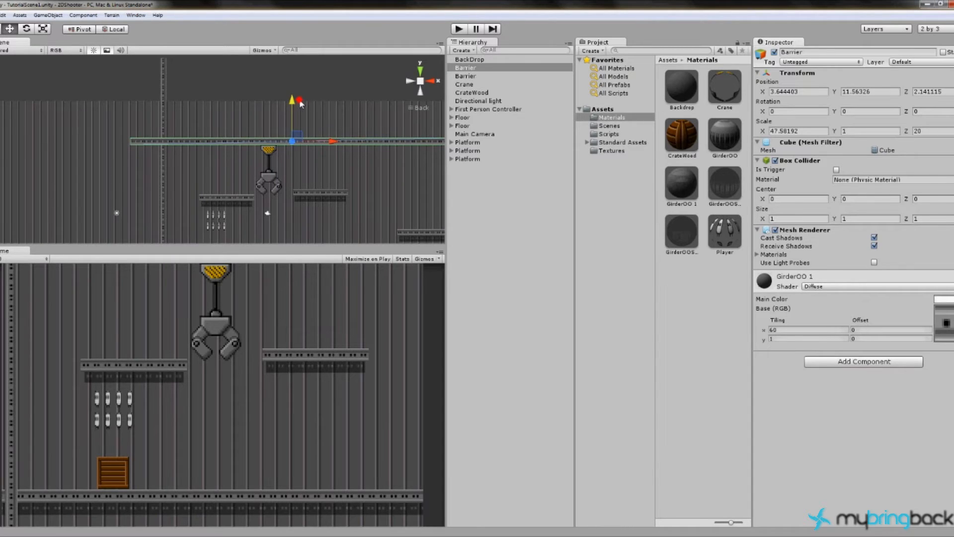
pyautogui.scroll(-3, 239, 160)
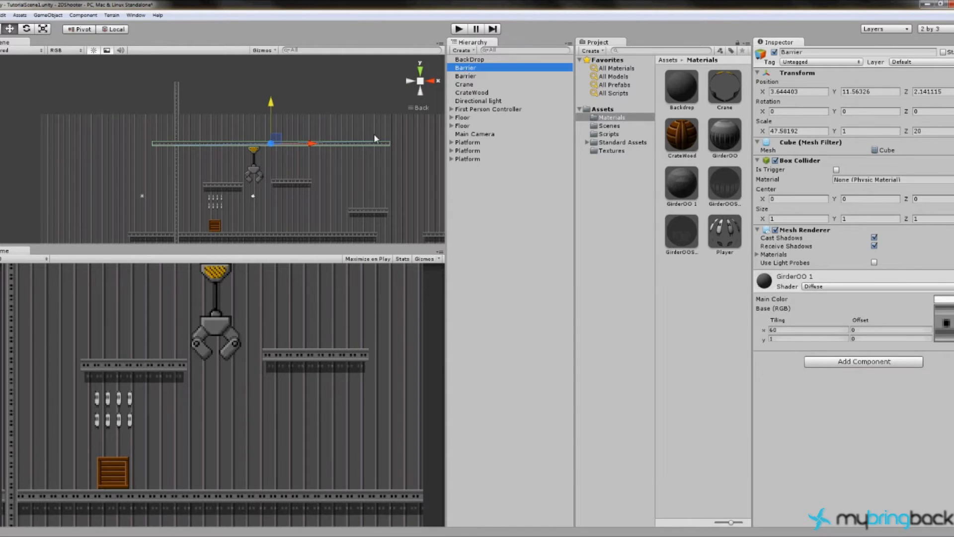
pyautogui.press('Delete')
# Duplicate the long floor and place the copy as a ceiling above the crane, at about X 9.3 and Y 11.6.
pyautogui.click(285, 238)
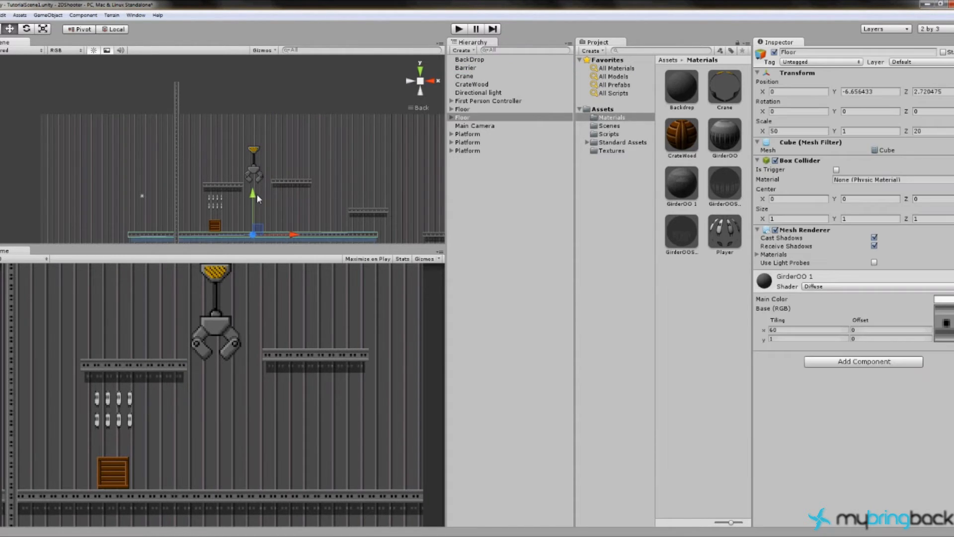
pyautogui.hotkey('ctrl', 'd')
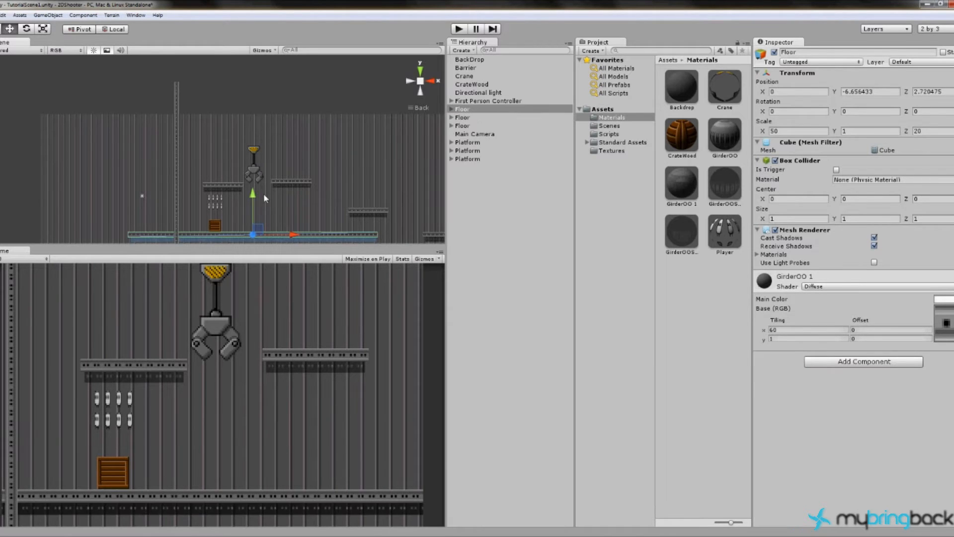
pyautogui.moveTo(253, 198); pyautogui.dragTo(272, 106)
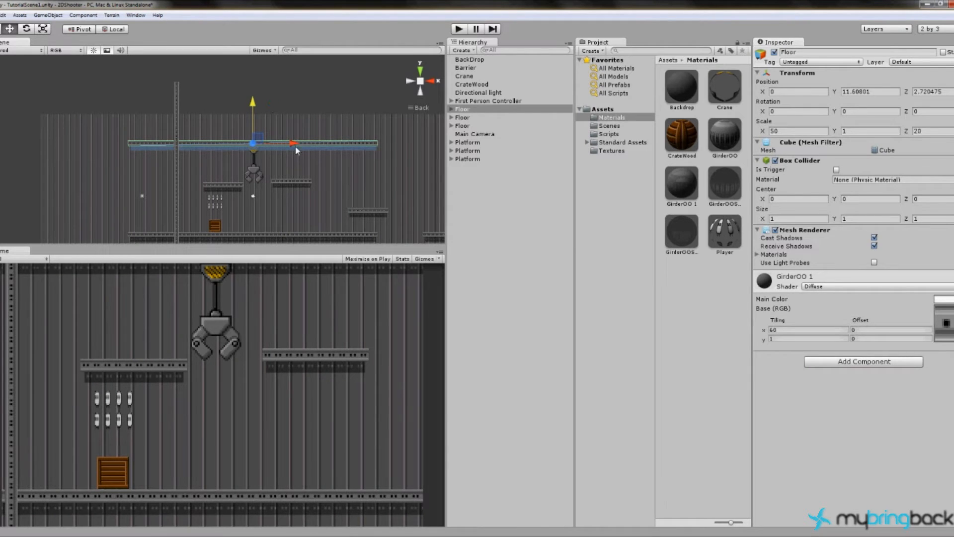
pyautogui.moveTo(296, 147); pyautogui.dragTo(342, 149)
pyautogui.scroll(-3, 302, 214)
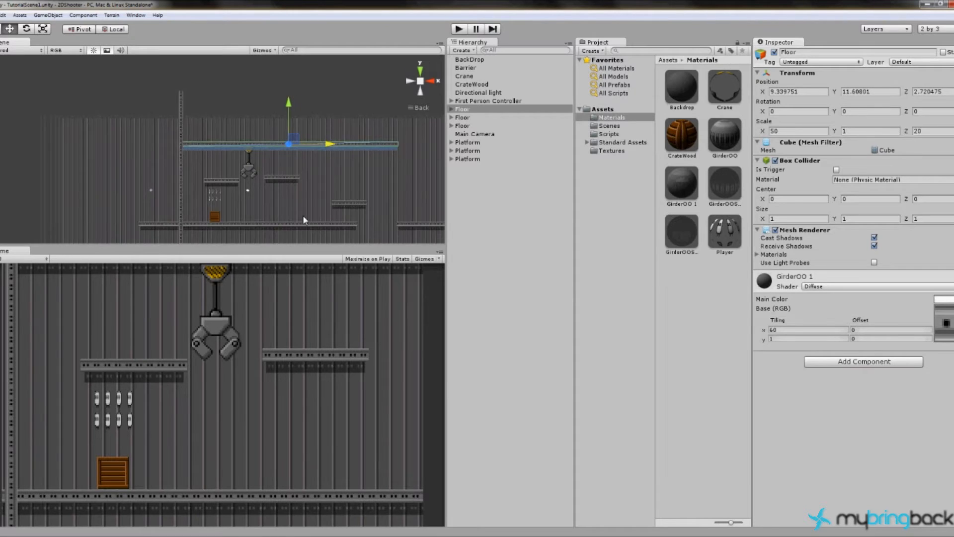
# Move the original long floor along X to about 9.9 so it starts at the barrier.
pyautogui.click(296, 213)
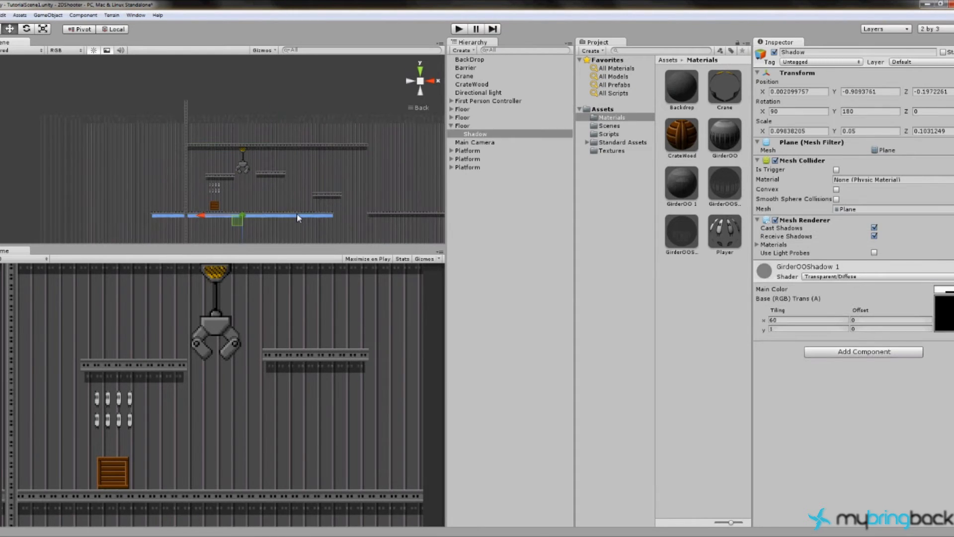
pyautogui.click(255, 210)
pyautogui.moveTo(284, 211); pyautogui.dragTo(320, 212)
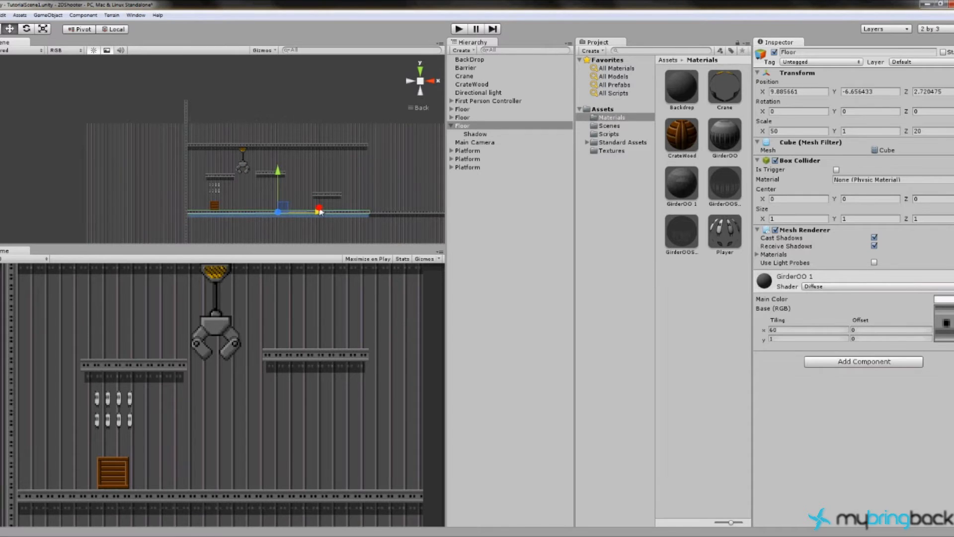
# Move the second long floor along X to open a gap, and move the horizontally moving platform to about X 35.9 above it.
pyautogui.click(400, 217)
pyautogui.doubleClick(475, 126)
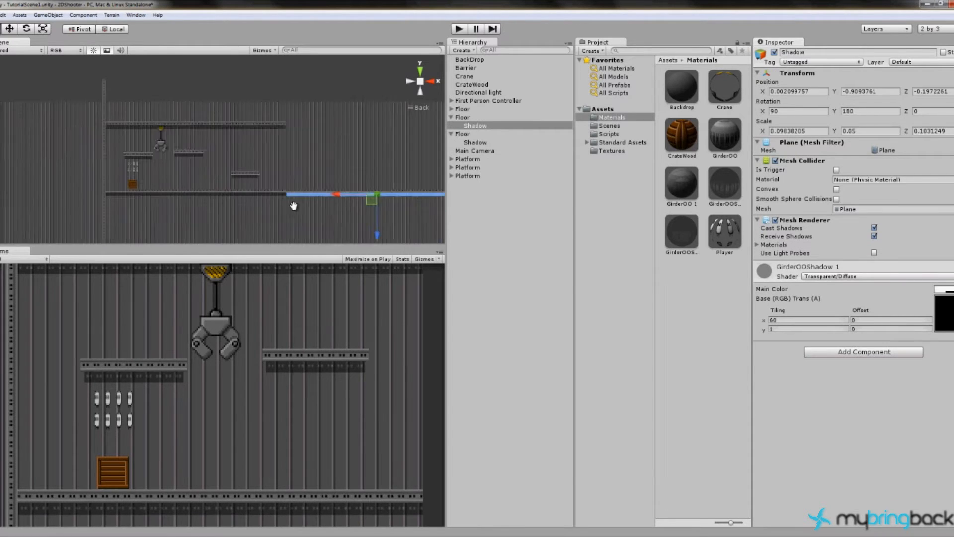
pyautogui.click(463, 118)
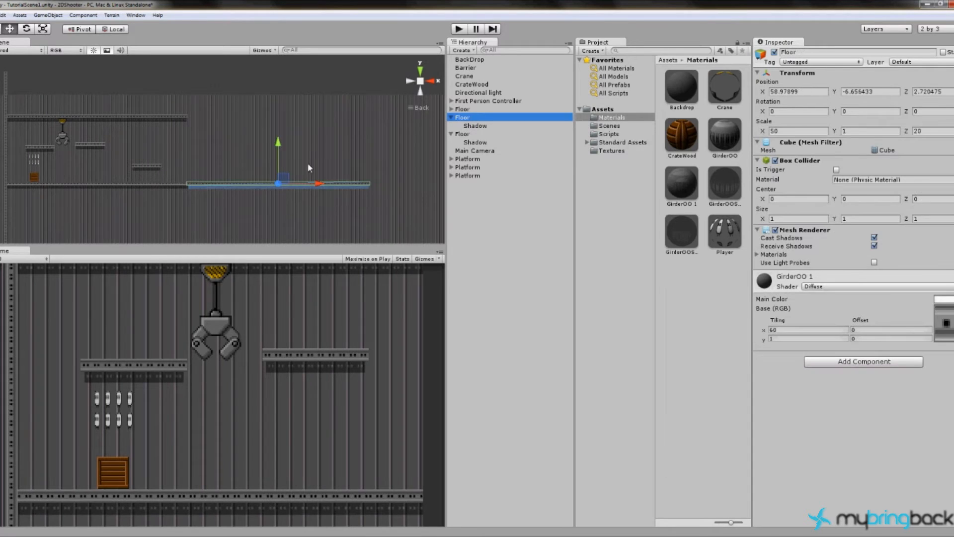
pyautogui.moveTo(318, 187); pyautogui.dragTo(354, 186)
pyautogui.click(468, 159)
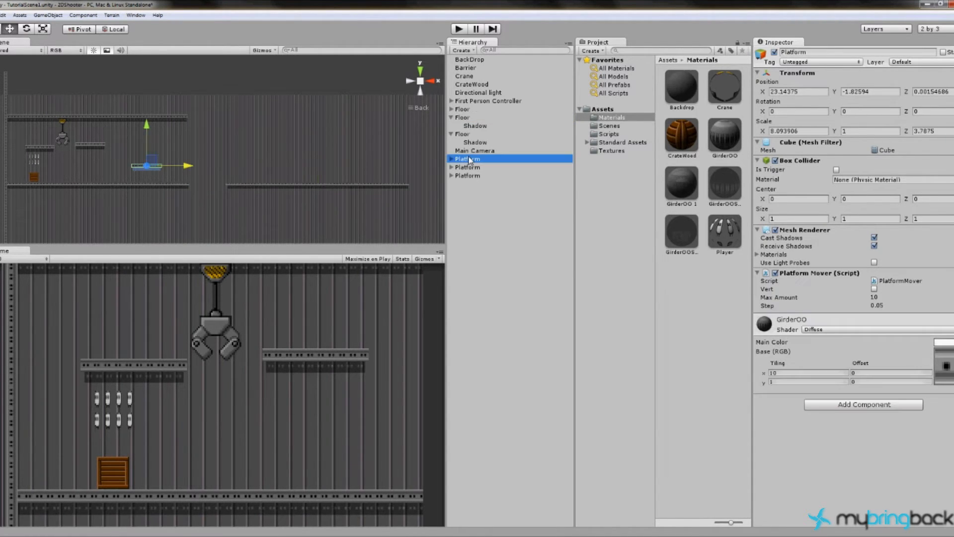
pyautogui.moveTo(187, 166); pyautogui.dragTo(233, 169)
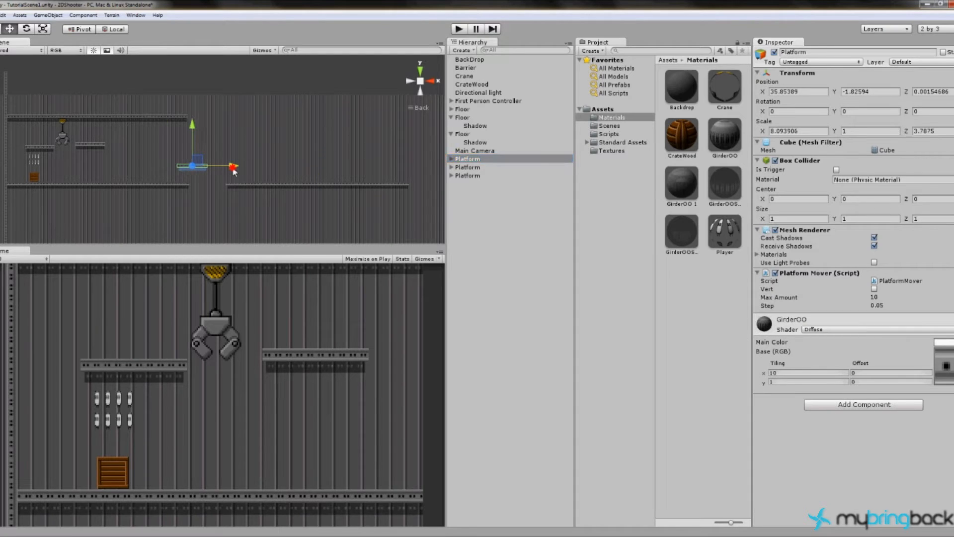
# Duplicate the ceiling and place the copy at about X 65.8, and move the vertically moving platform to about X 35.1.
pyautogui.click(163, 114)
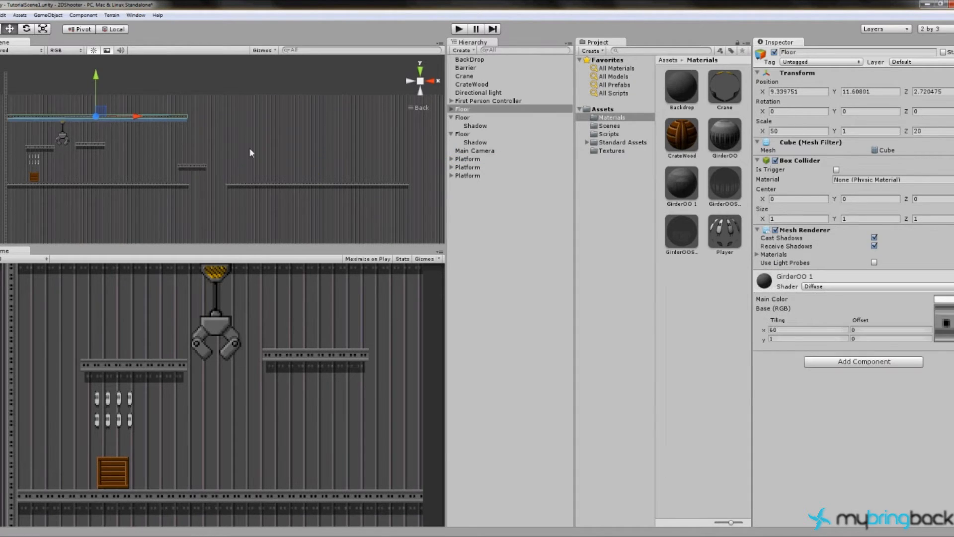
pyautogui.hotkey('ctrl', 'd')
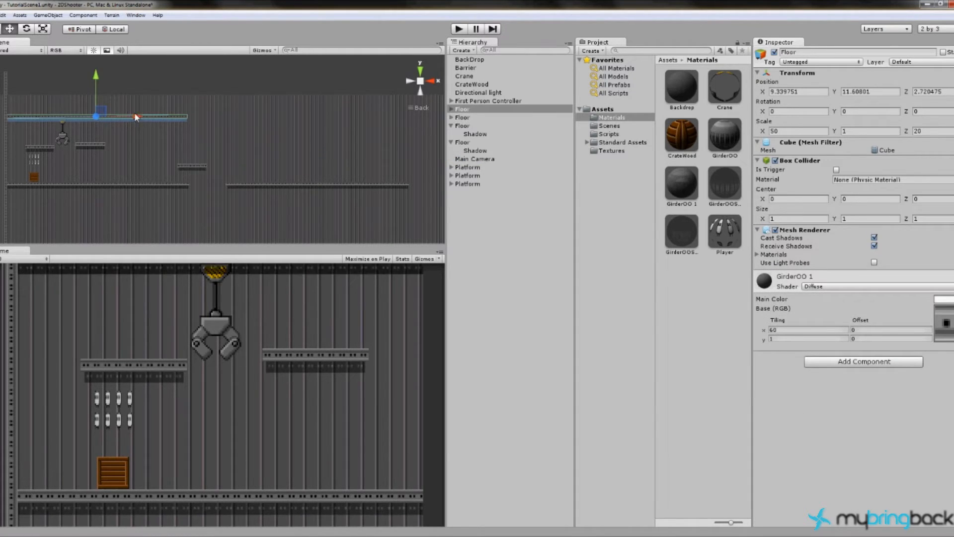
pyautogui.moveTo(136, 117); pyautogui.dragTo(346, 127)
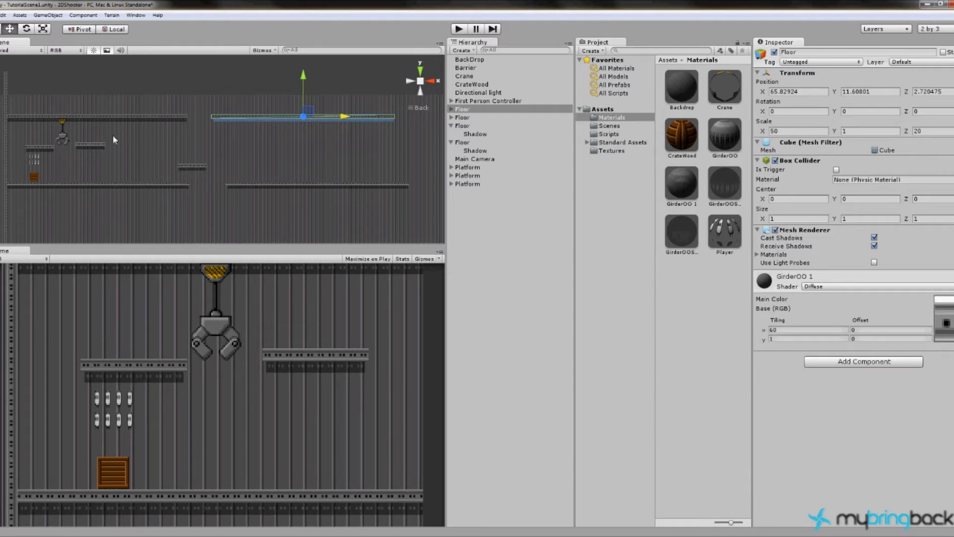
pyautogui.click(92, 147)
pyautogui.moveTo(137, 145); pyautogui.dragTo(233, 144)
# Raise the backdrop behind the ceiling, and move the vertically moving platform to about X 38.2, Y 4.9.
pyautogui.click(282, 91)
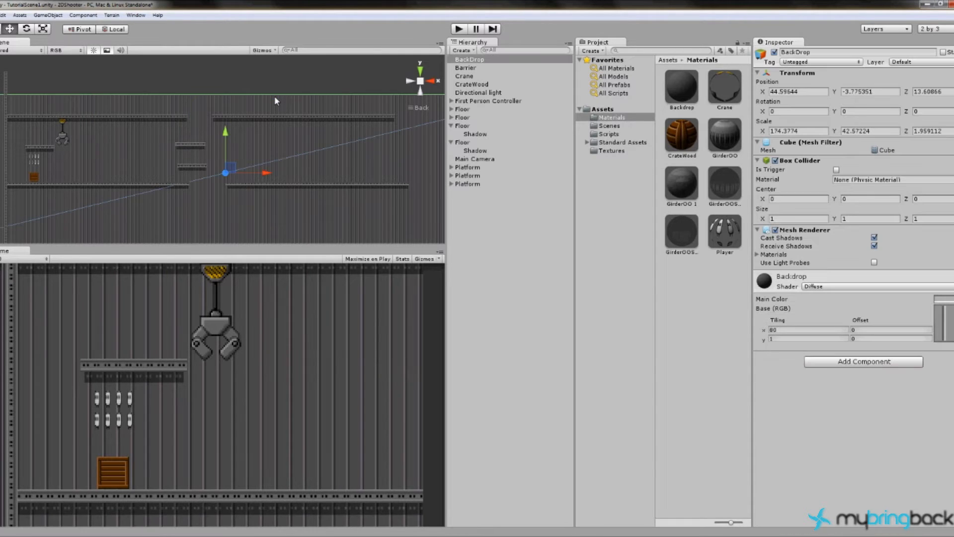
pyautogui.moveTo(224, 130); pyautogui.dragTo(229, 110)
pyautogui.click(192, 141)
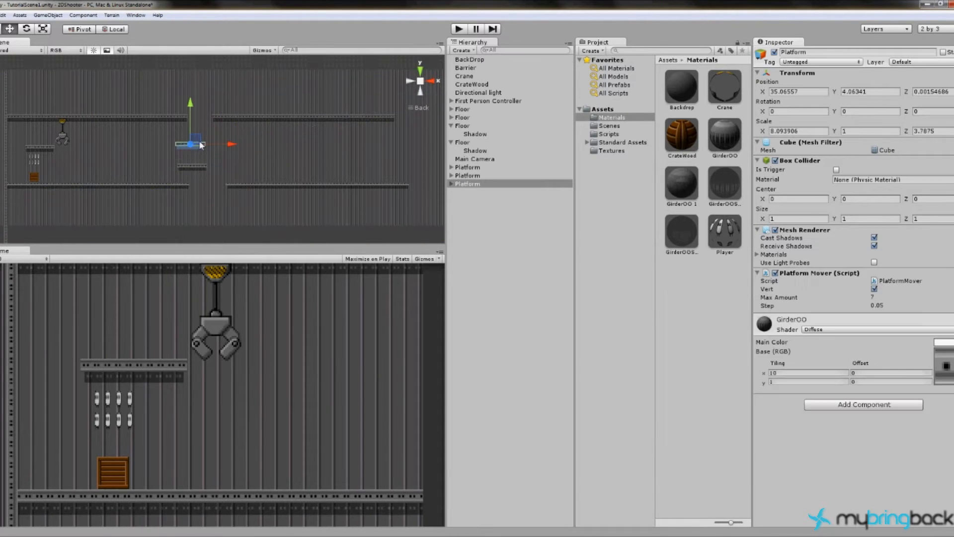
pyautogui.moveTo(204, 144); pyautogui.dragTo(210, 140)
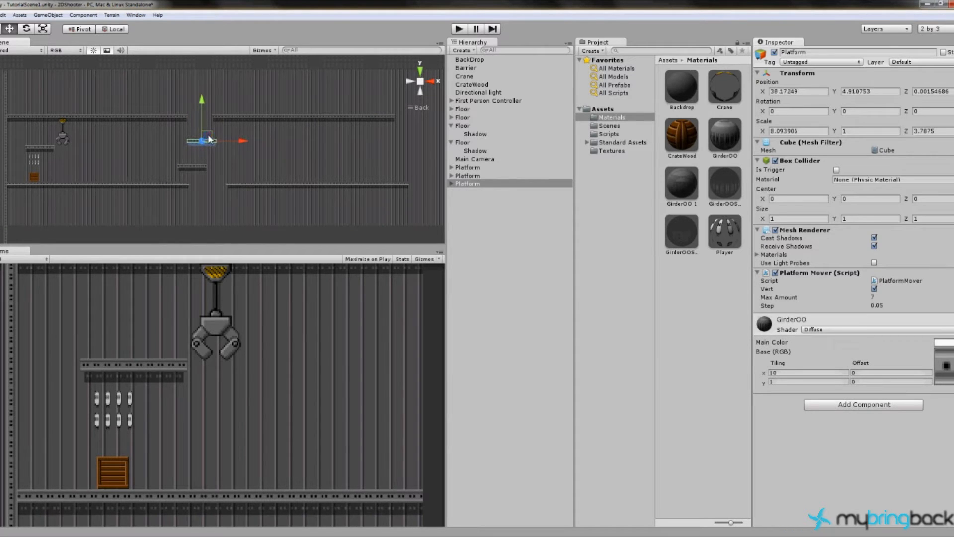
# Play-test the level by walking the player from the crate into the girder barrier, and stop the test.
pyautogui.click(458, 29)
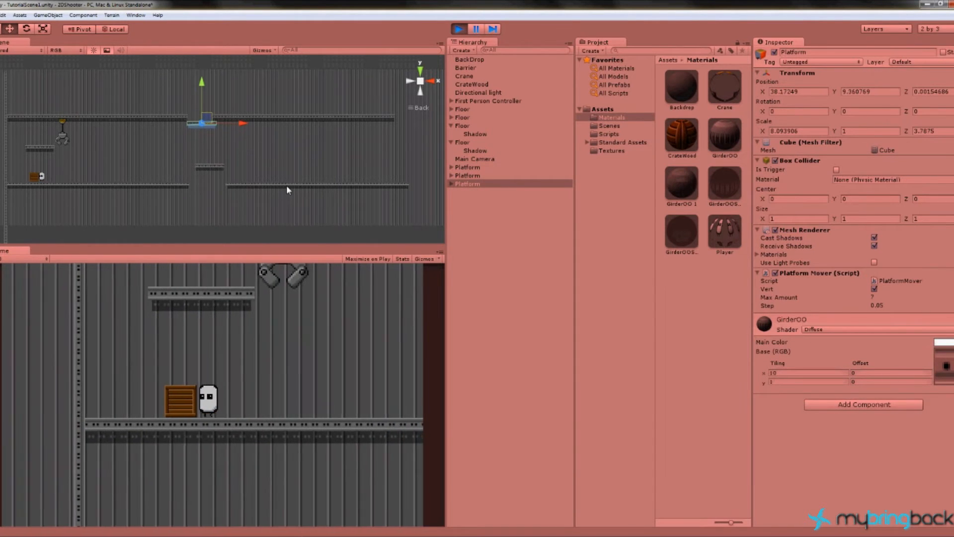
pyautogui.press('Left')
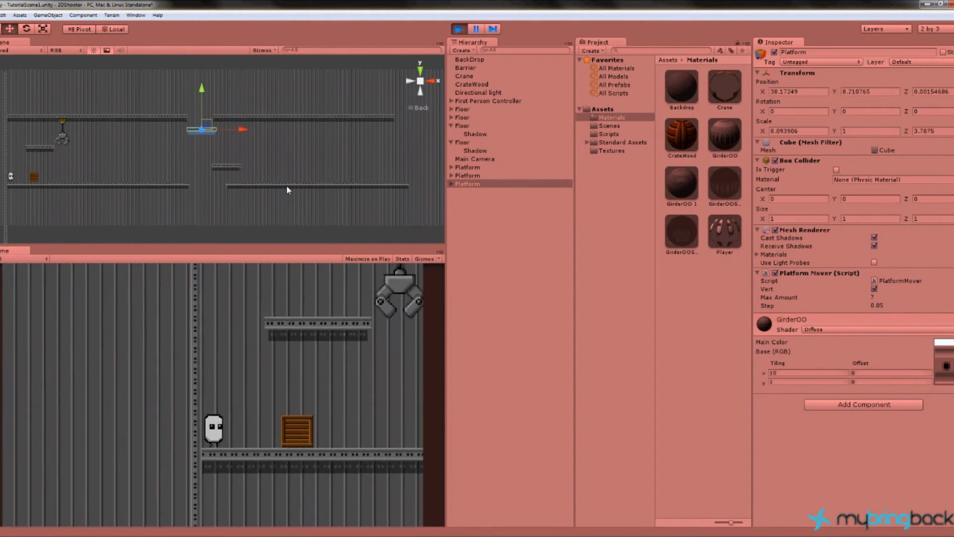
pyautogui.press('Left')
pyautogui.hotkey('ctrl', 'p')
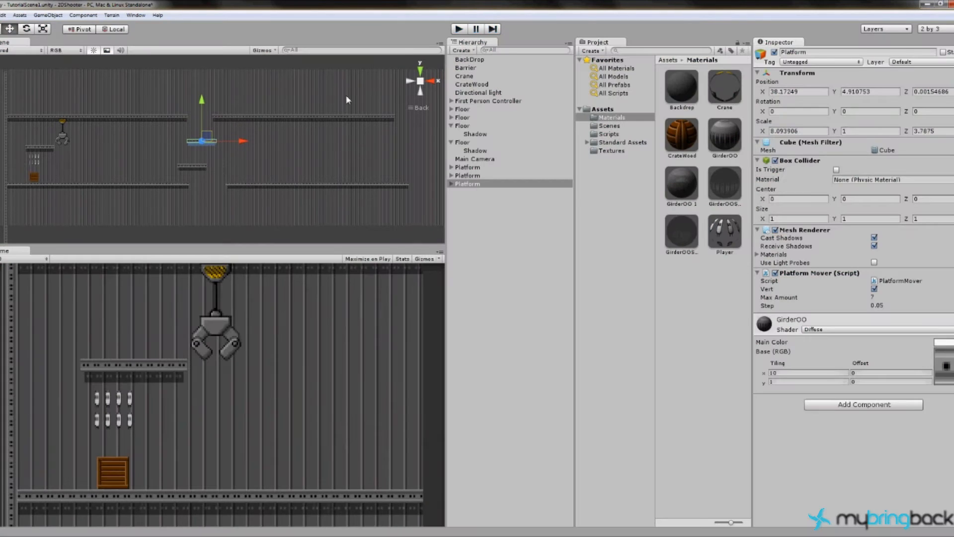
# Duplicate the static platform above the crate, placing one at about X 5.2 and the other at about X 11.5, Y 5.4.
pyautogui.click(50, 152)
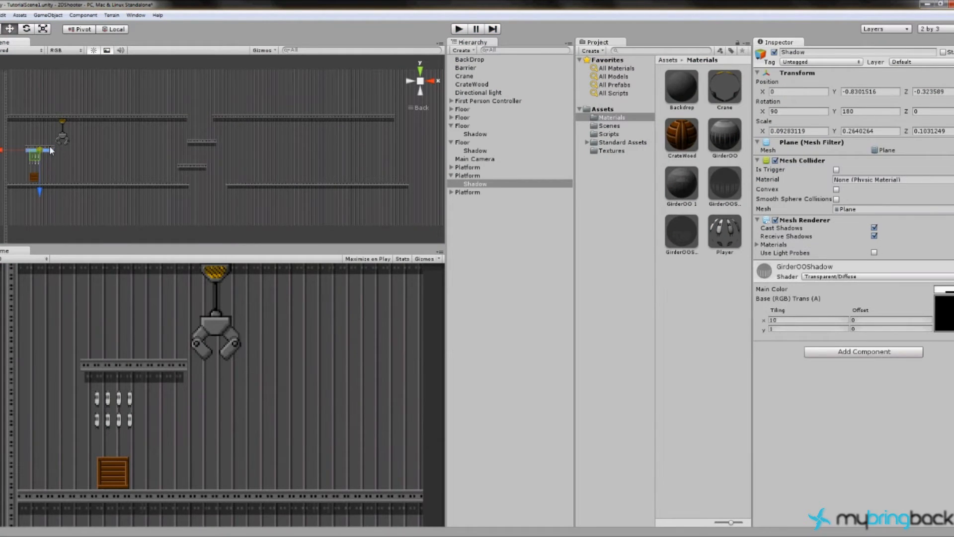
pyautogui.click(49, 145)
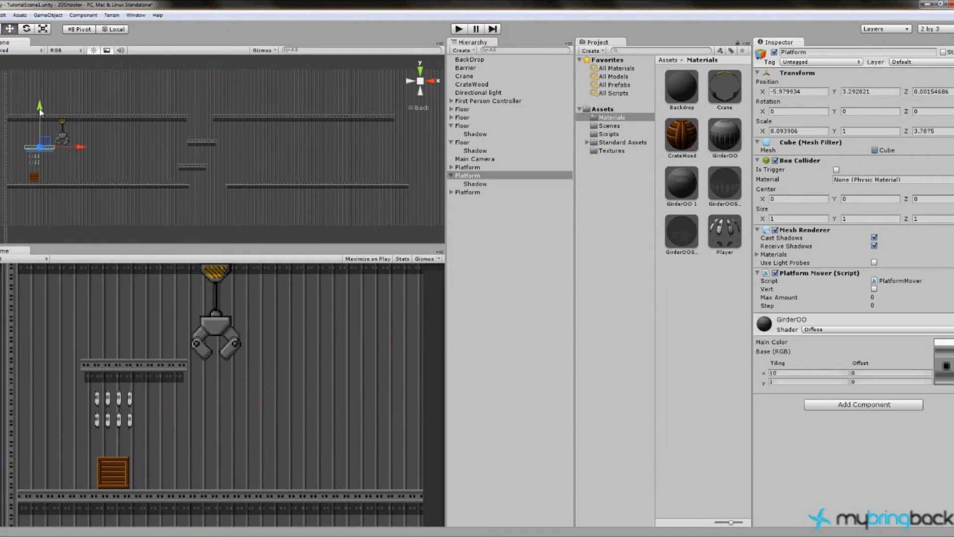
pyautogui.moveTo(50, 147); pyautogui.dragTo(110, 141)
pyautogui.hotkey('ctrl', 'd')
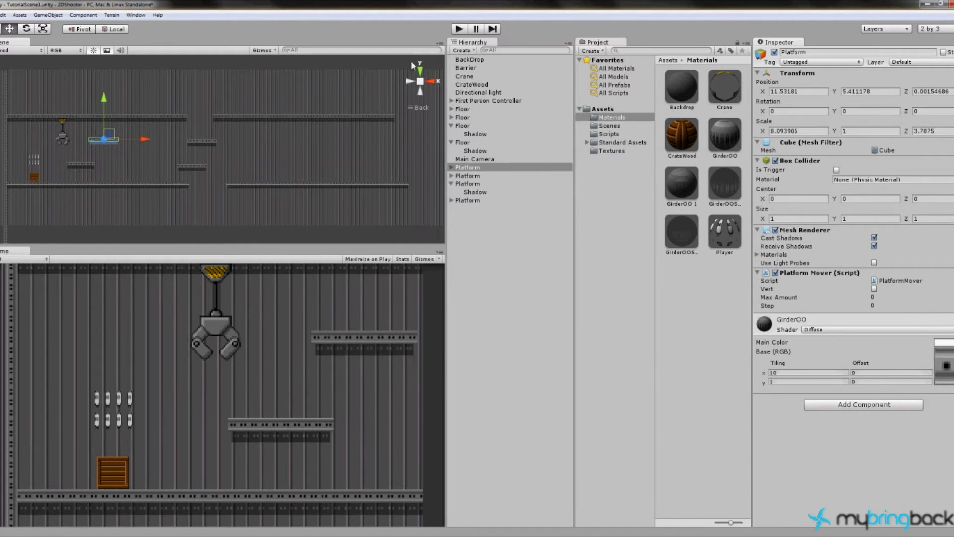
# Play-test whether the player can jump onto the lower static platform, and stop the test.
pyautogui.click(458, 29)
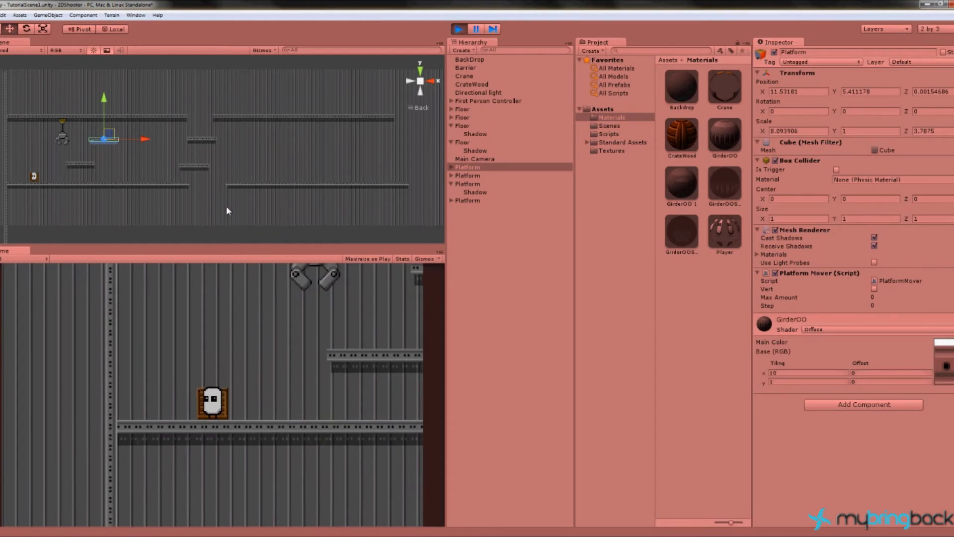
pyautogui.press('d')
pyautogui.press('space')
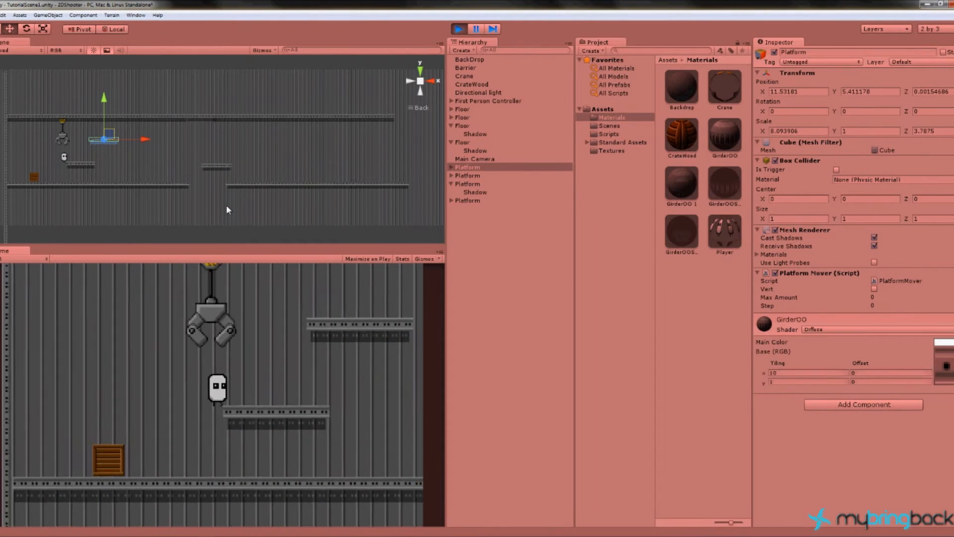
pyautogui.click(458, 28)
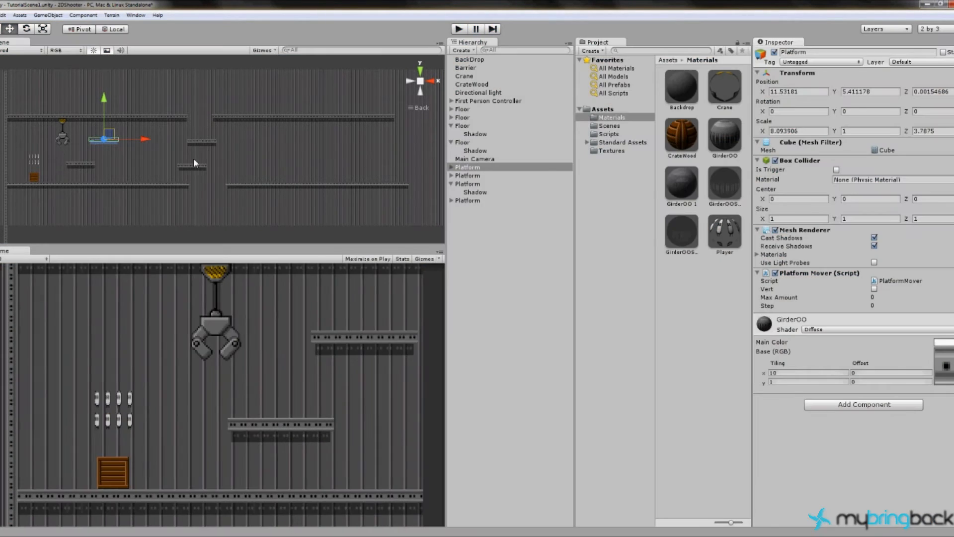
# Lower the two static platforms to about Y -2.6 for the lower one and Y 3.0 for the upper one.
pyautogui.click(87, 164)
pyautogui.moveTo(80, 125); pyautogui.dragTo(83, 130)
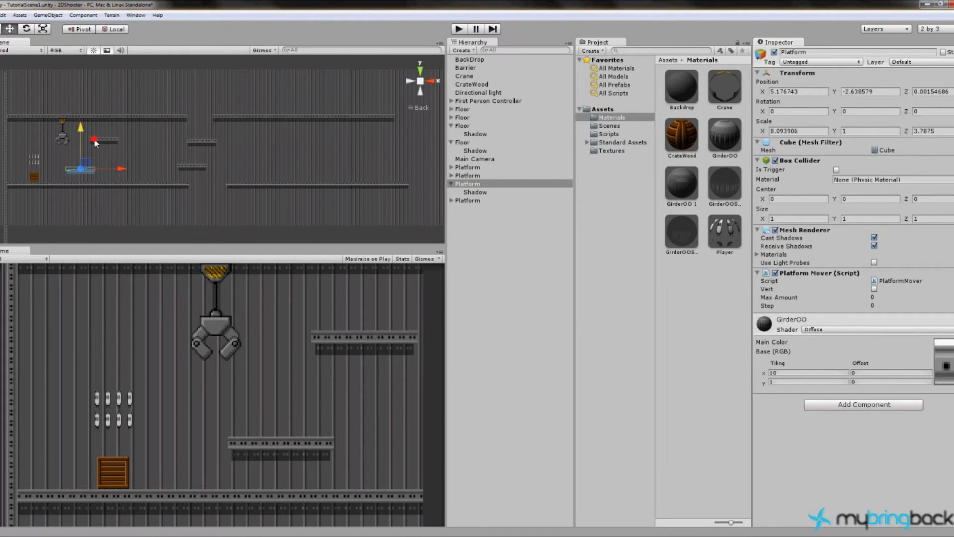
pyautogui.click(94, 140)
pyautogui.moveTo(105, 98); pyautogui.dragTo(107, 105)
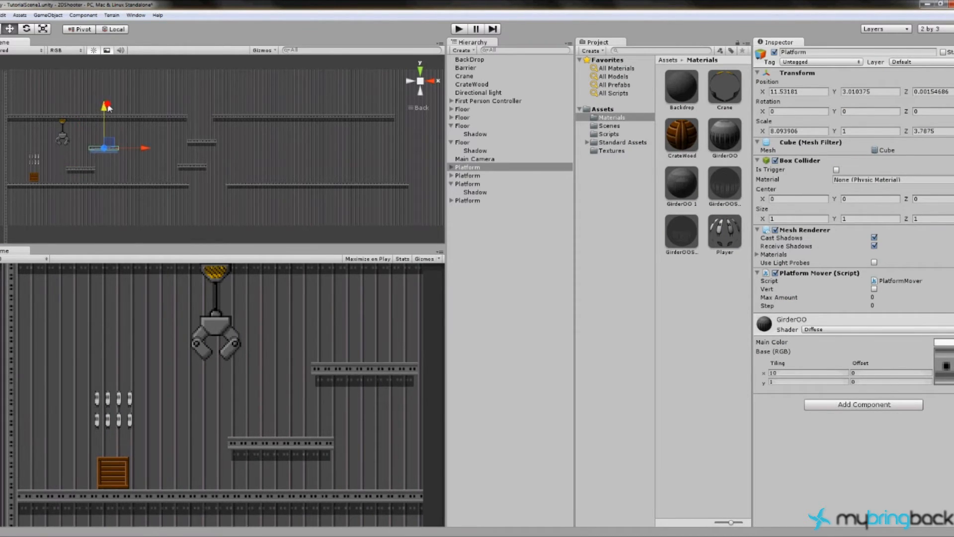
# Play-test the lowered platforms by running the player past the crate and jumping onto the lower static platform.
pyautogui.click(459, 29)
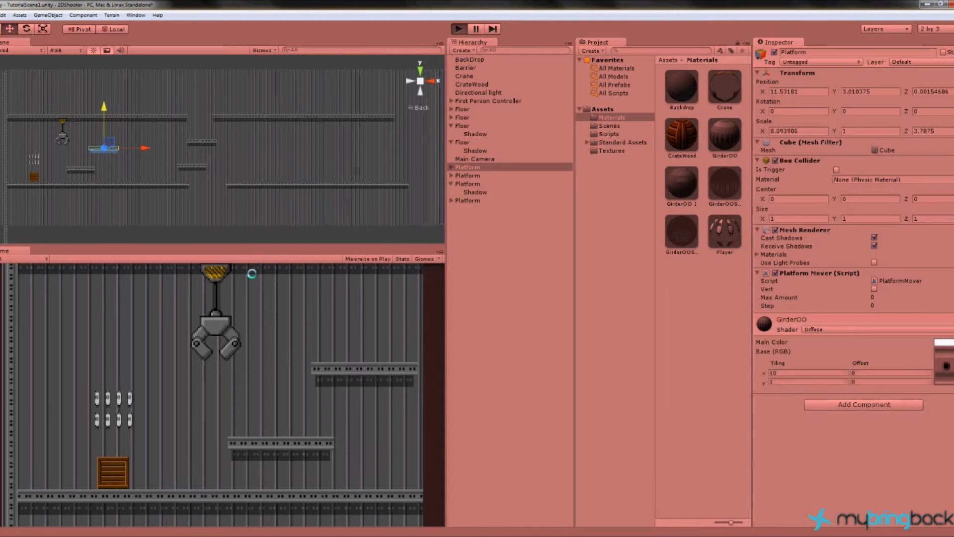
pyautogui.press('Right')
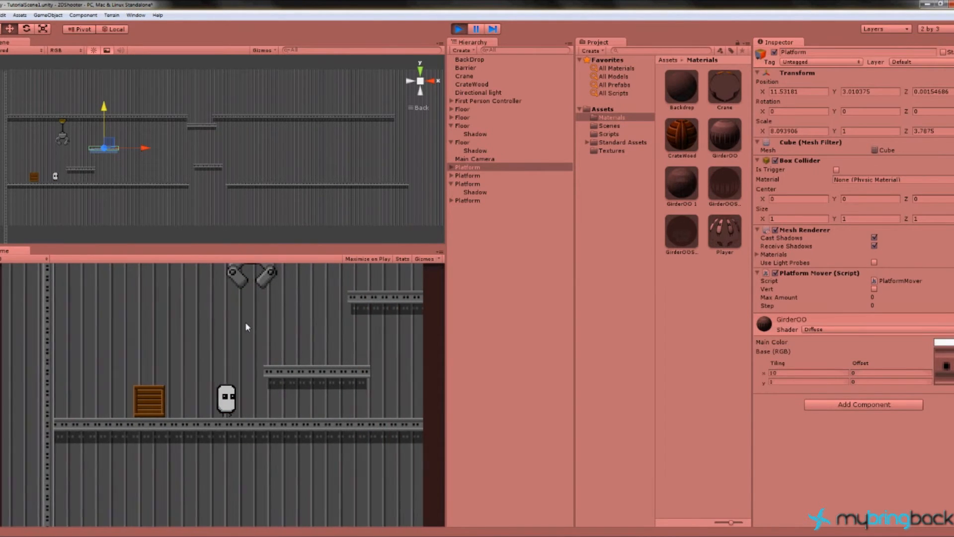
pyautogui.press('Left')
pyautogui.press('Right')
pyautogui.press('space')
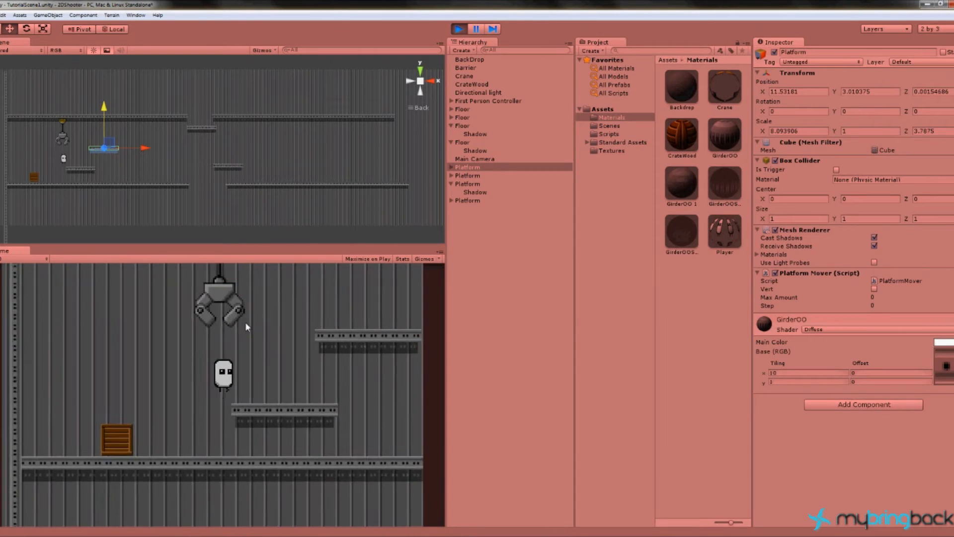
pyautogui.press('space')
pyautogui.press('Left')
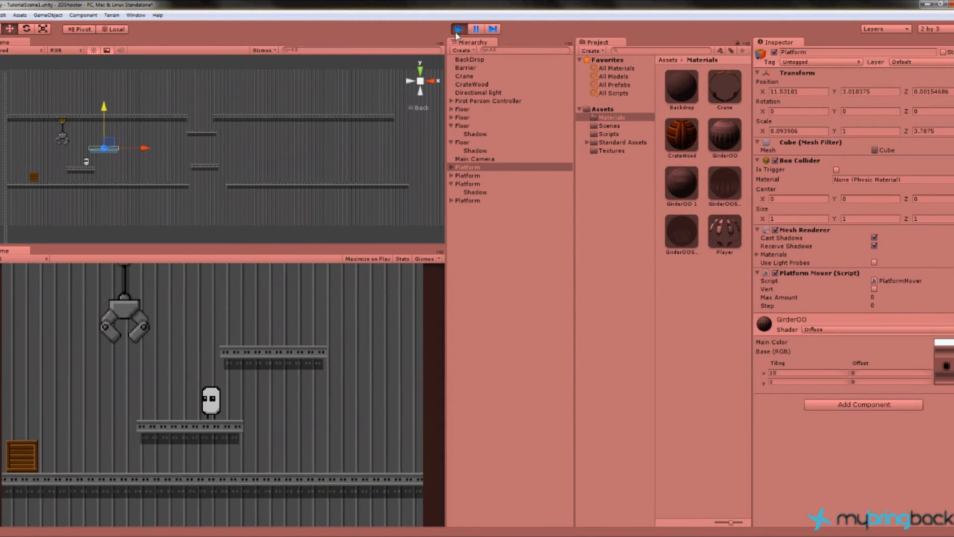
# Lower the upper static platform to about Y 1.7 during play and try jumping the player onto it.
pyautogui.moveTo(104, 107); pyautogui.dragTo(105, 112)
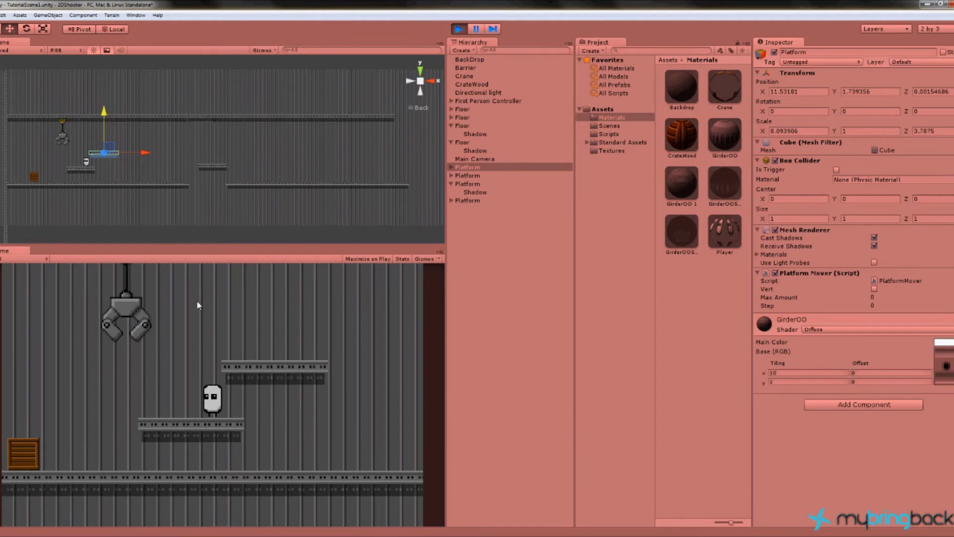
pyautogui.press('a')
pyautogui.press('space')
pyautogui.press('d')
pyautogui.press('space')
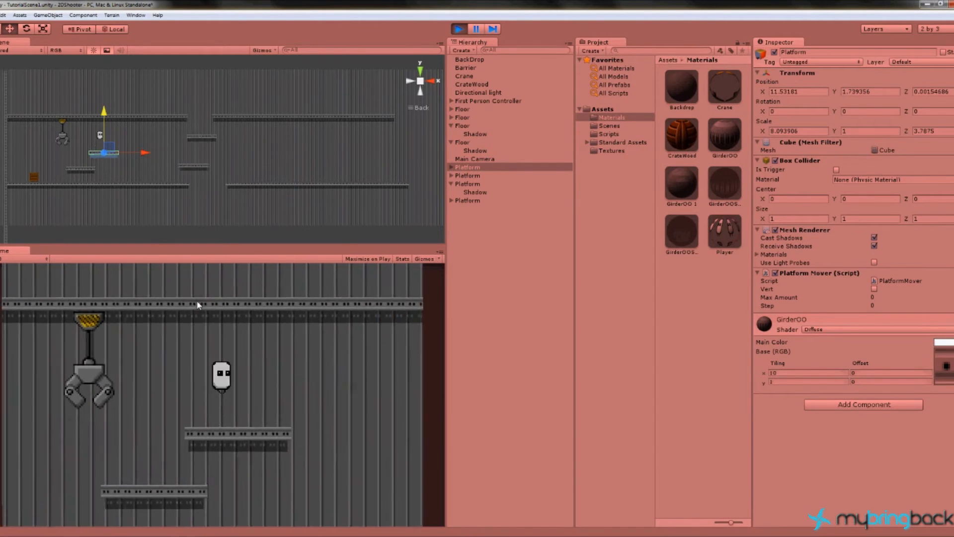
pyautogui.press('a')
pyautogui.press('space')
pyautogui.press('d')
pyautogui.press('a')
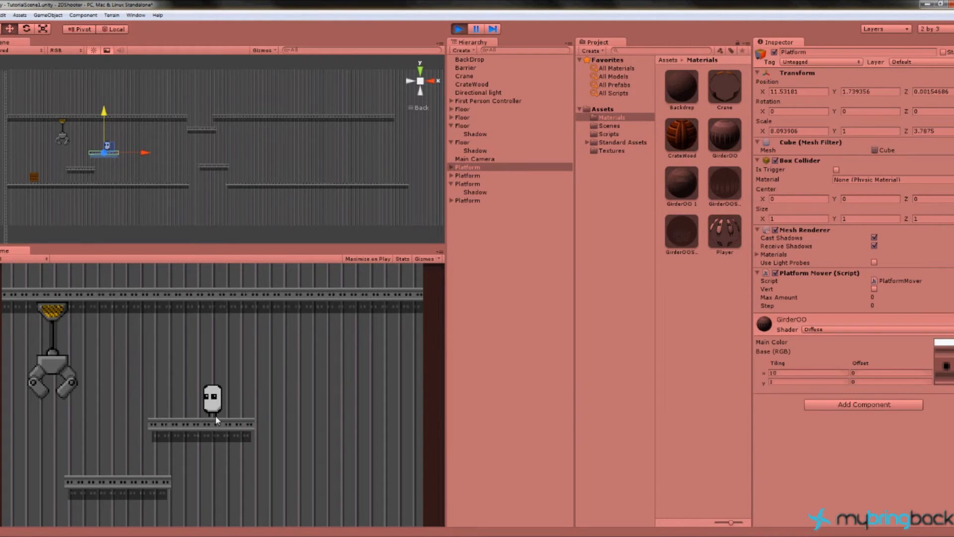
# Test walking the player along the floor and jumping onto the moving platform over the gap, and stop play.
pyautogui.press('Right')
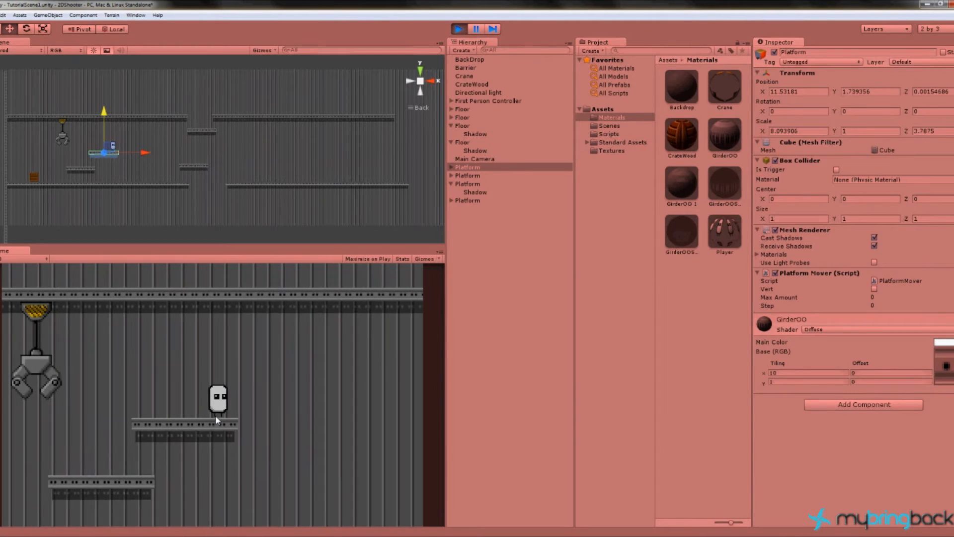
pyautogui.press('Right')
pyautogui.press('Right')
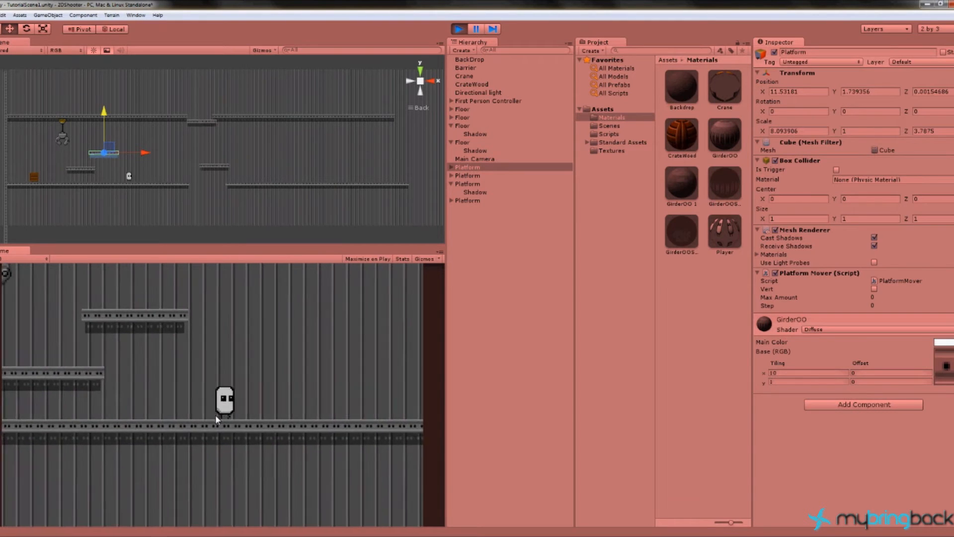
pyautogui.press('Right')
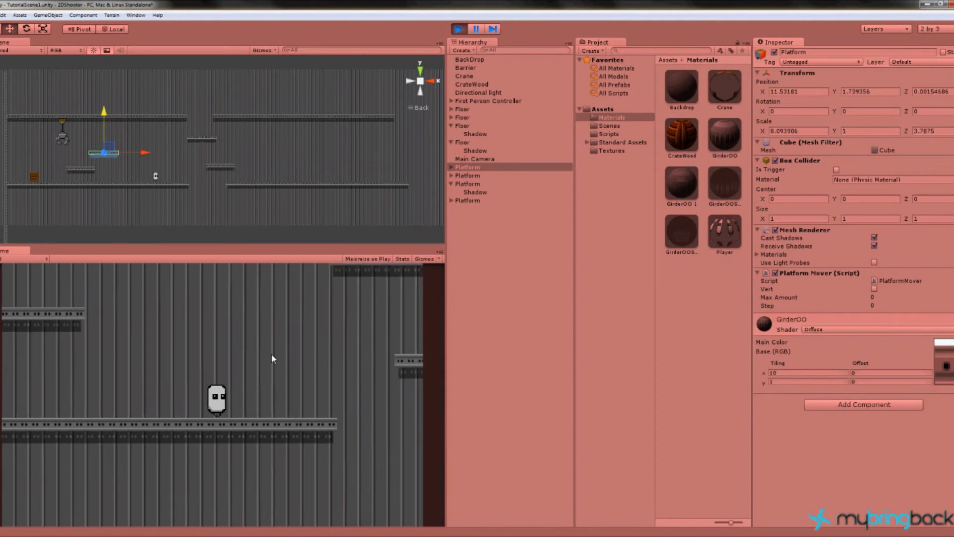
pyautogui.press('Left')
pyautogui.press('Right')
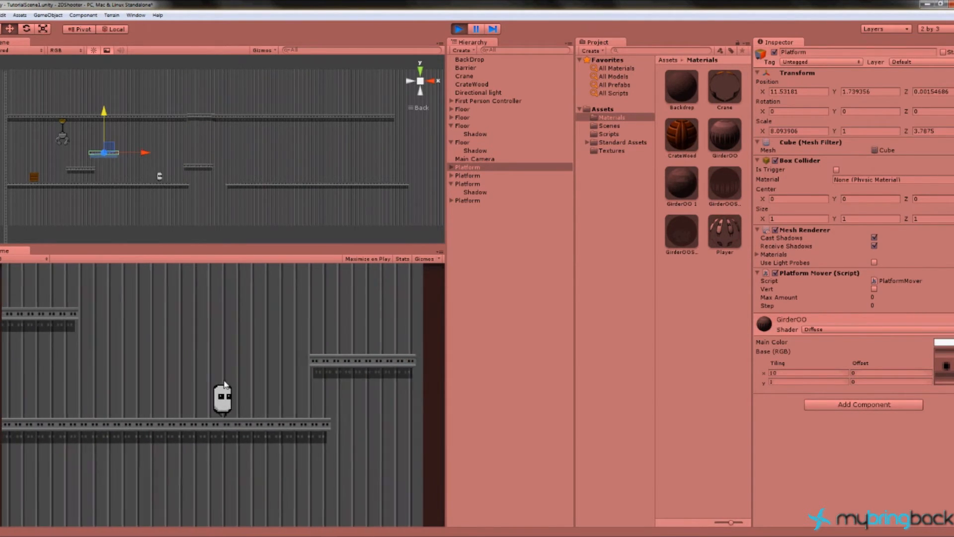
pyautogui.press('space')
pyautogui.press('Right')
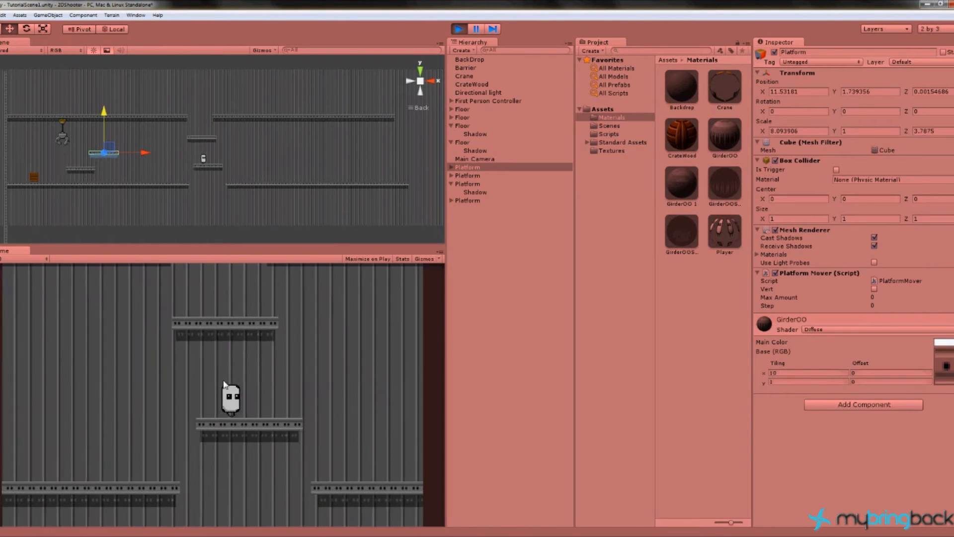
pyautogui.click(459, 30)
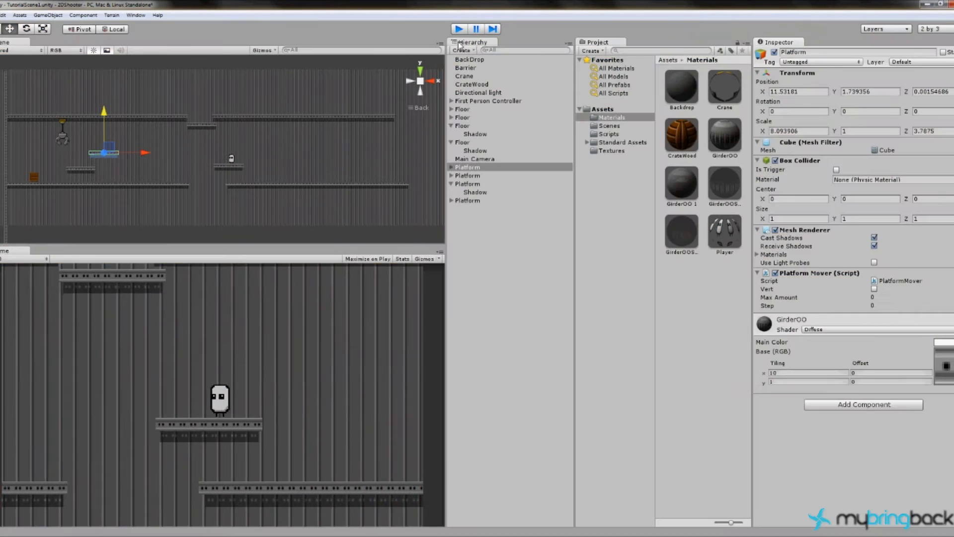
# Lower the vertically moving platform slightly and the upper static platform to about Y 2.3.
pyautogui.click(211, 142)
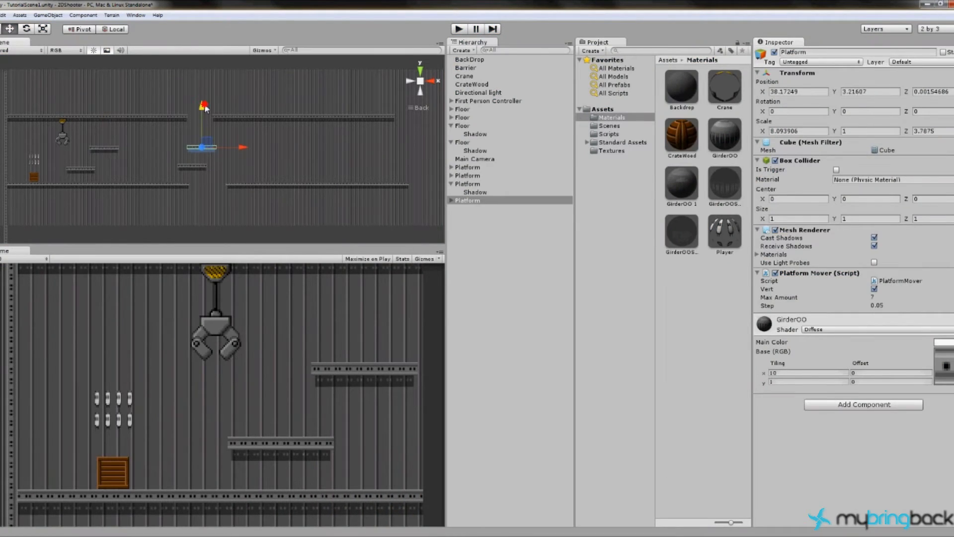
pyautogui.click(99, 151)
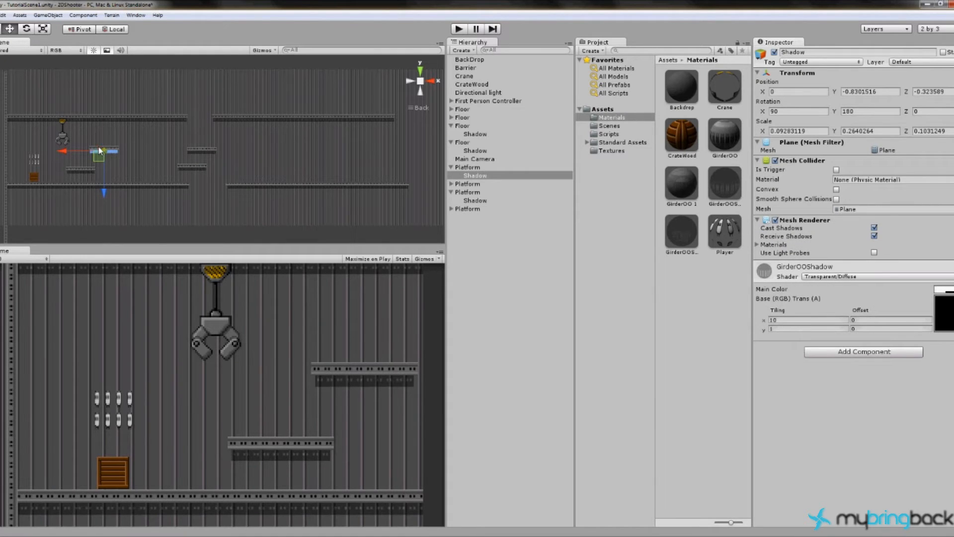
pyautogui.click(477, 168)
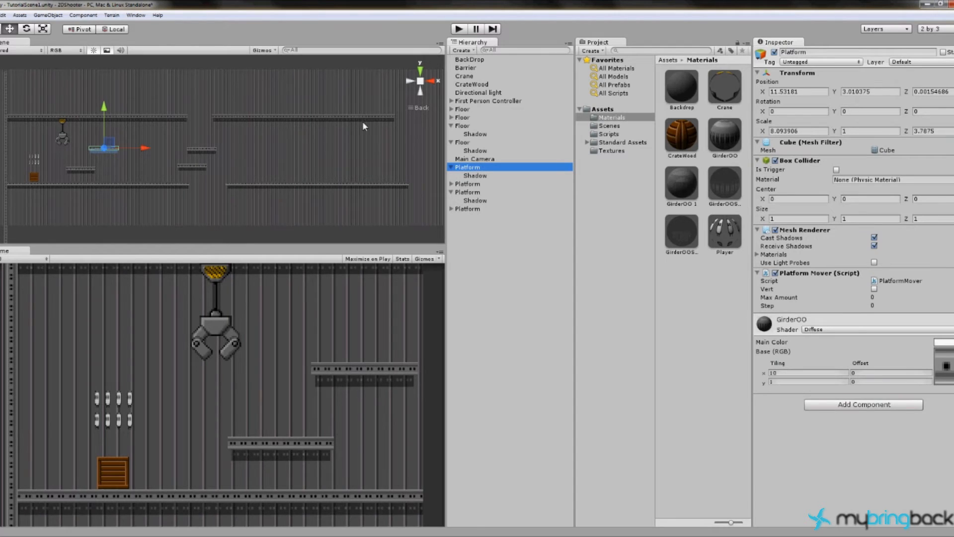
pyautogui.moveTo(104, 110); pyautogui.dragTo(105, 114)
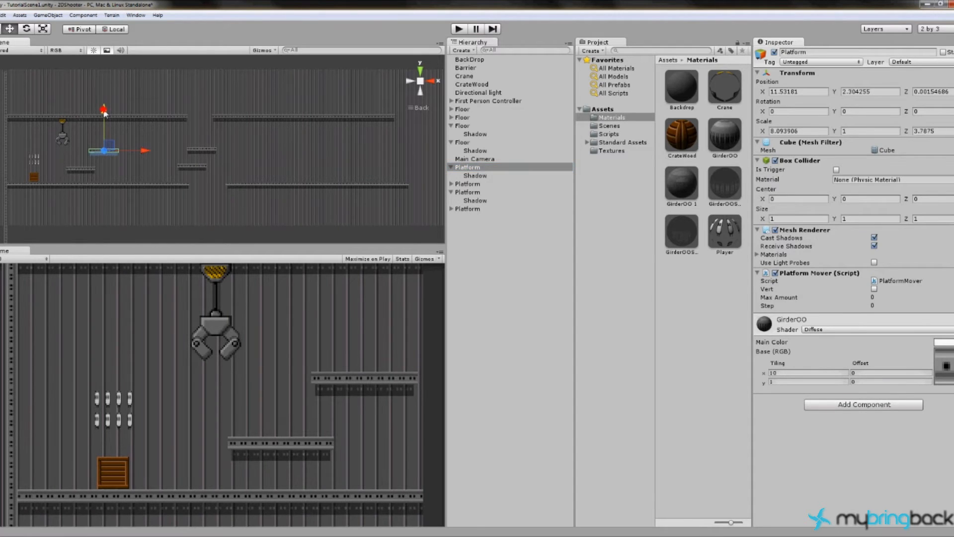
# Shift the upper static platform slightly right and place a duplicate of it above at about X 6.9, Y 7.2.
pyautogui.moveTo(106, 150); pyautogui.dragTo(95, 133)
# Play-test the three static platforms by jumping the player from the floor up to the new top one.
pyautogui.click(470, 29)
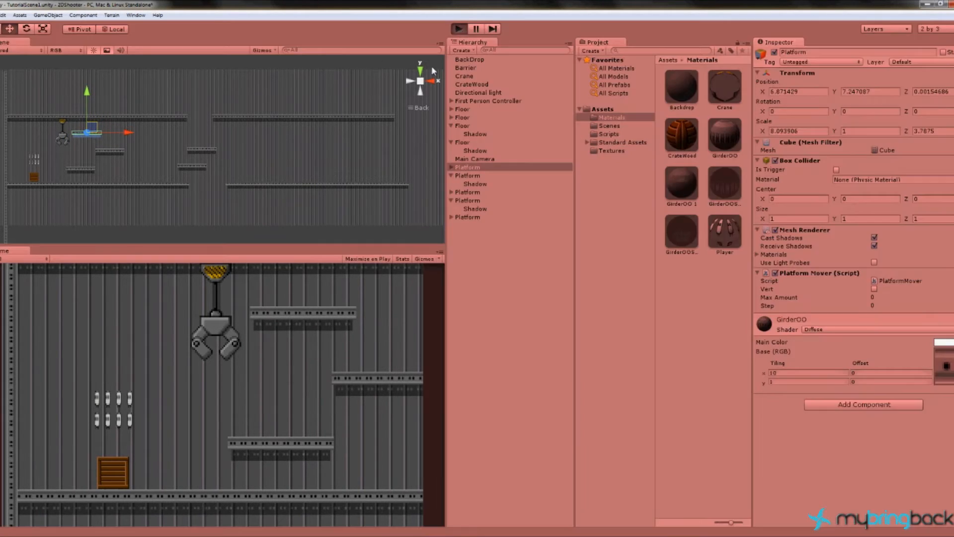
pyautogui.press('d')
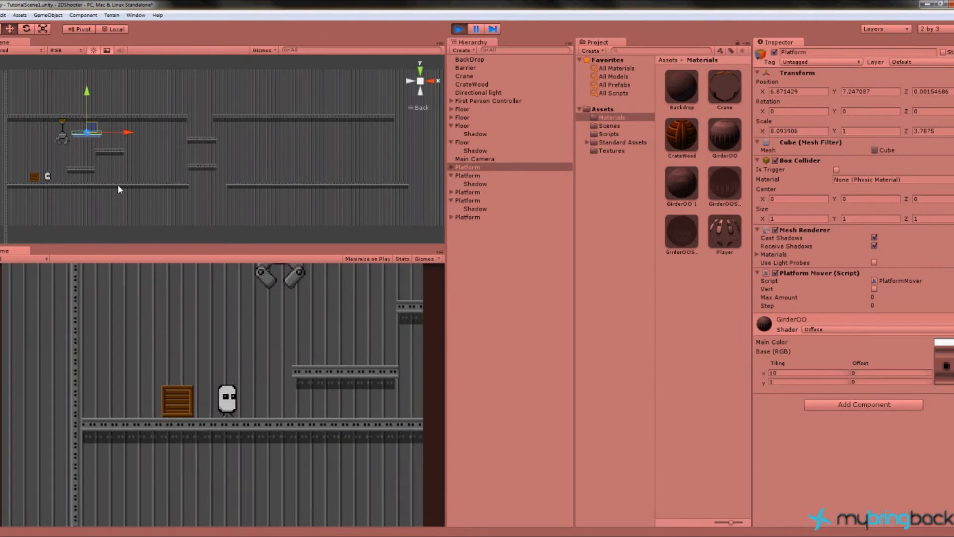
pyautogui.press('d')
pyautogui.press('space')
pyautogui.press('space')
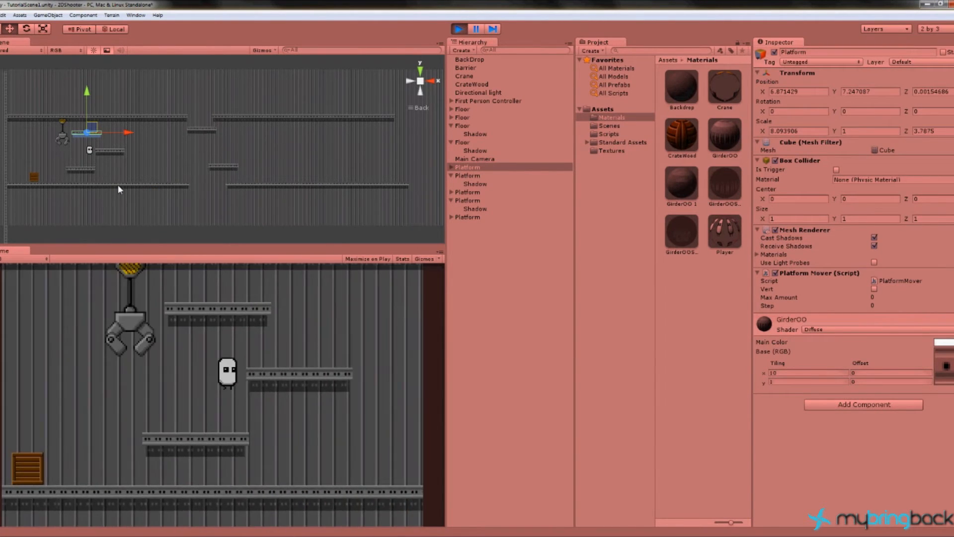
pyautogui.press('d')
pyautogui.press('space')
pyautogui.press('a')
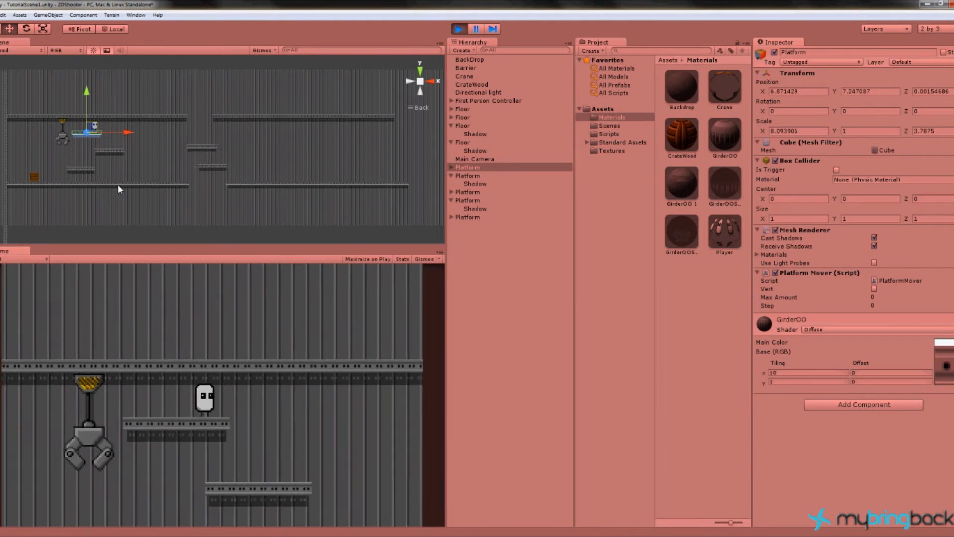
# Test bringing the player down from the top static platform onto the middle one and back to the floor.
pyautogui.press('d')
pyautogui.press('space')
pyautogui.press('d')
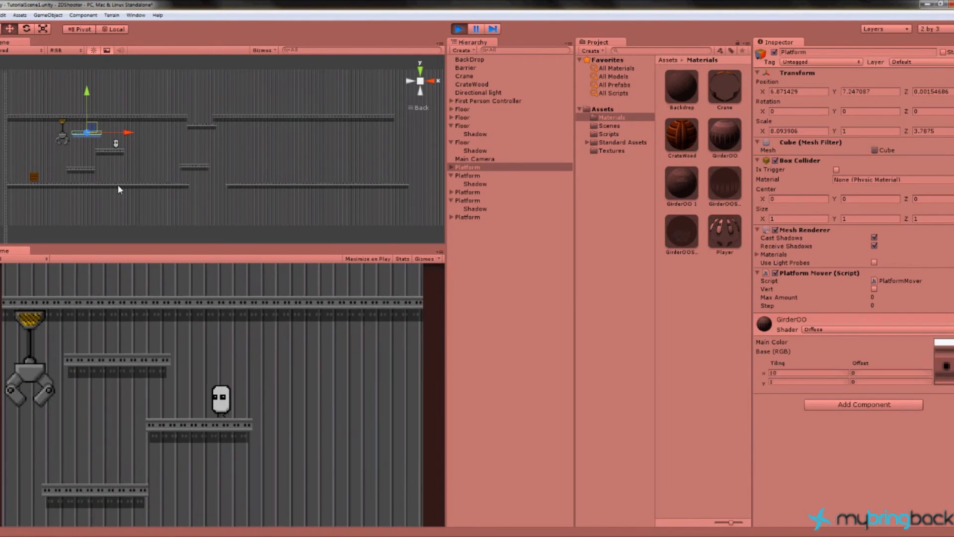
pyautogui.press('a')
pyautogui.press('space')
pyautogui.press('d')
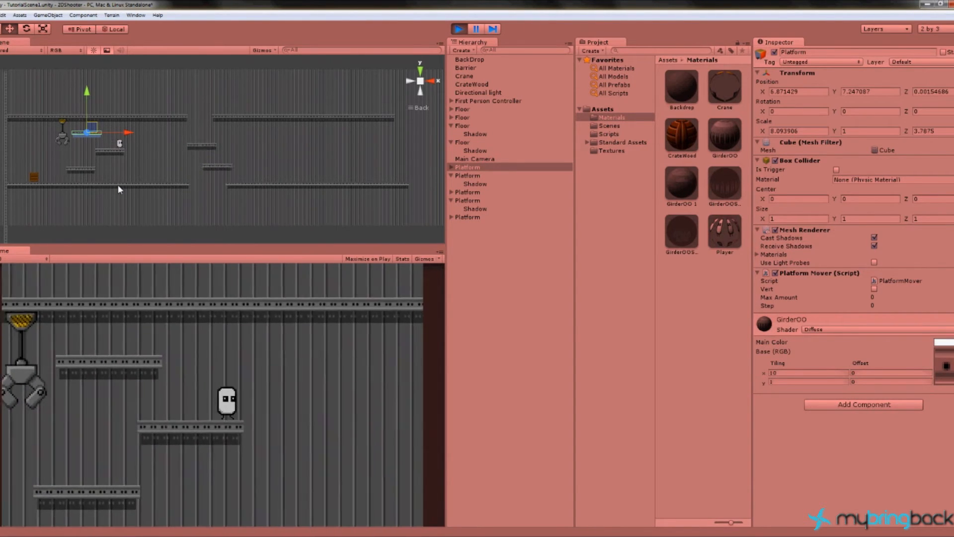
pyautogui.press('a')
pyautogui.press('d')
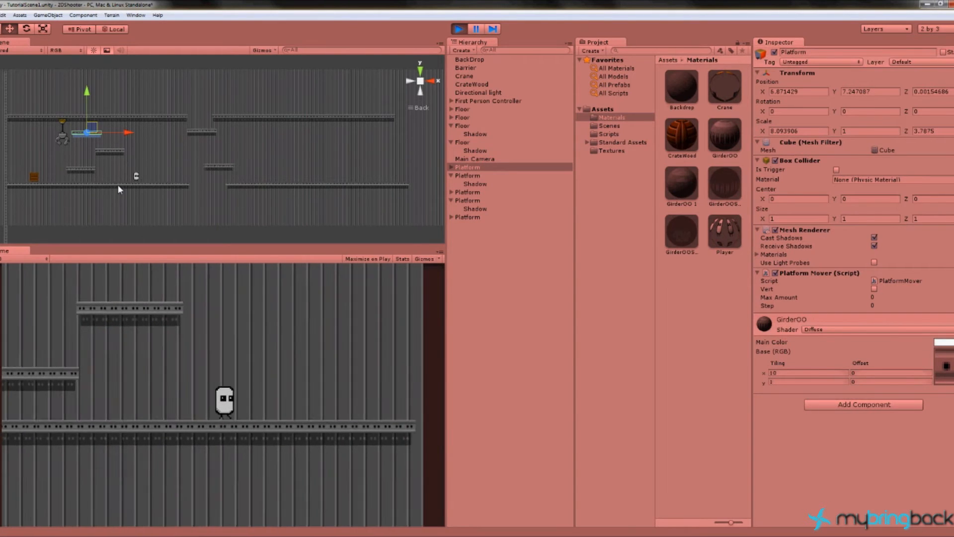
# Test running the player to the gap and jumping onto the horizontally moving platform.
pyautogui.press('d')
pyautogui.press('space')
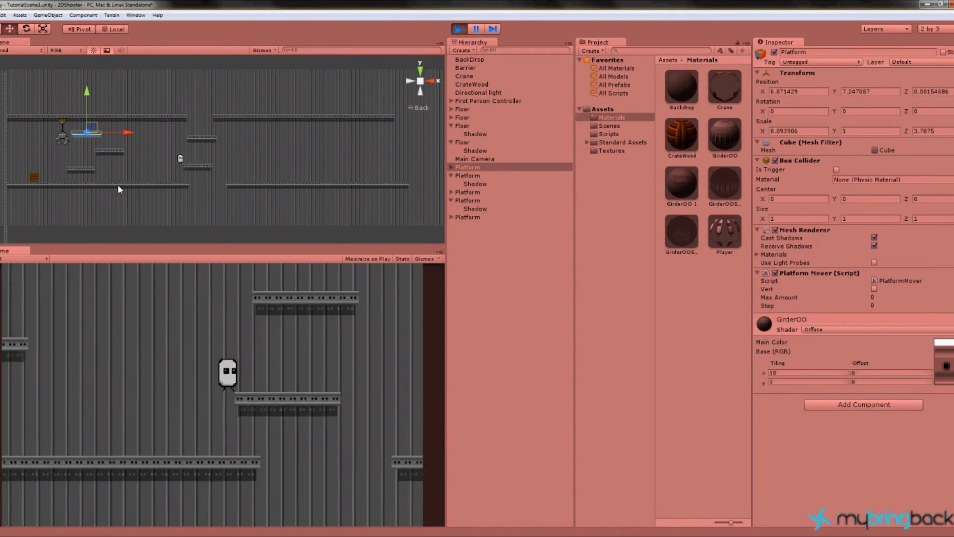
pyautogui.press('space')
pyautogui.press('d')
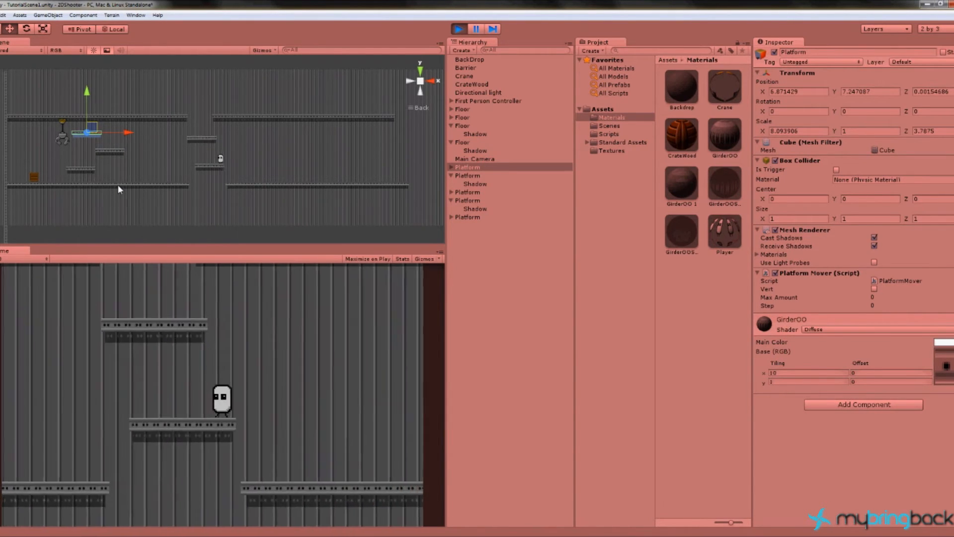
# Test keeping the player on the horizontally moving platform beneath the vertical one, and stop play.
pyautogui.press('a')
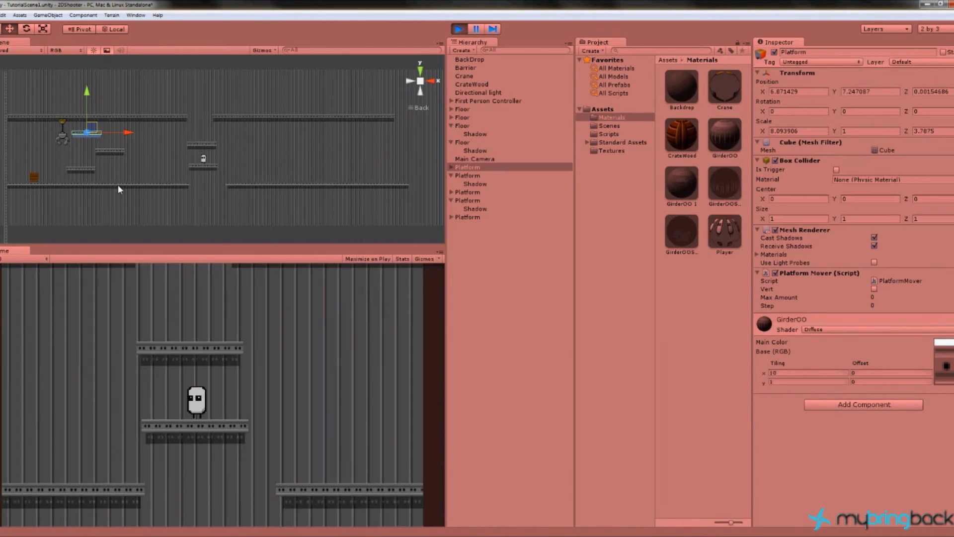
pyautogui.press('d')
pyautogui.press('a')
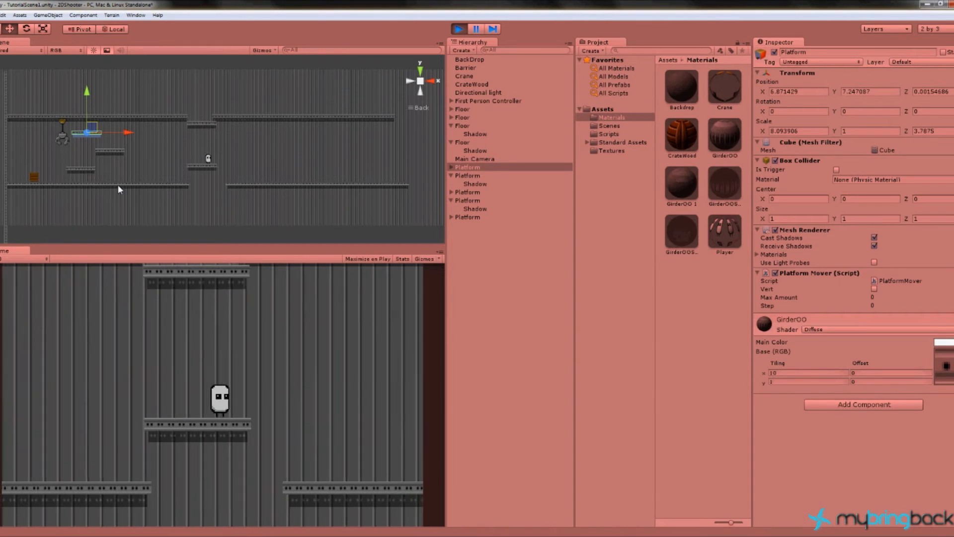
pyautogui.press('a')
pyautogui.press('a')
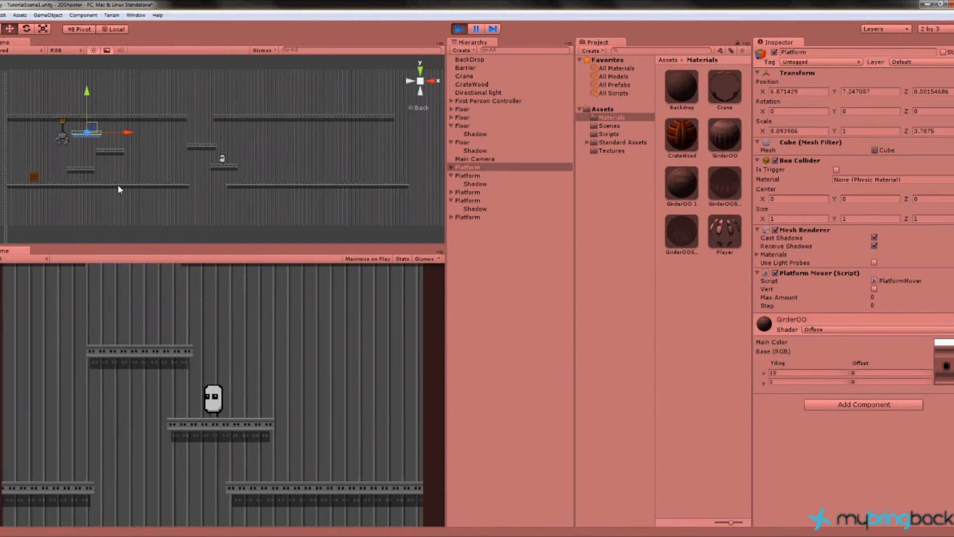
pyautogui.press('space')
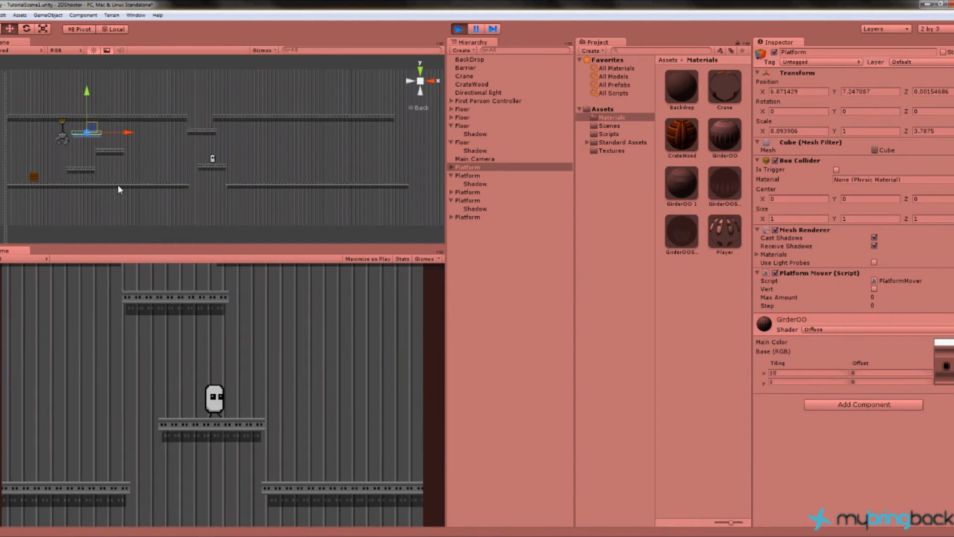
pyautogui.press('a')
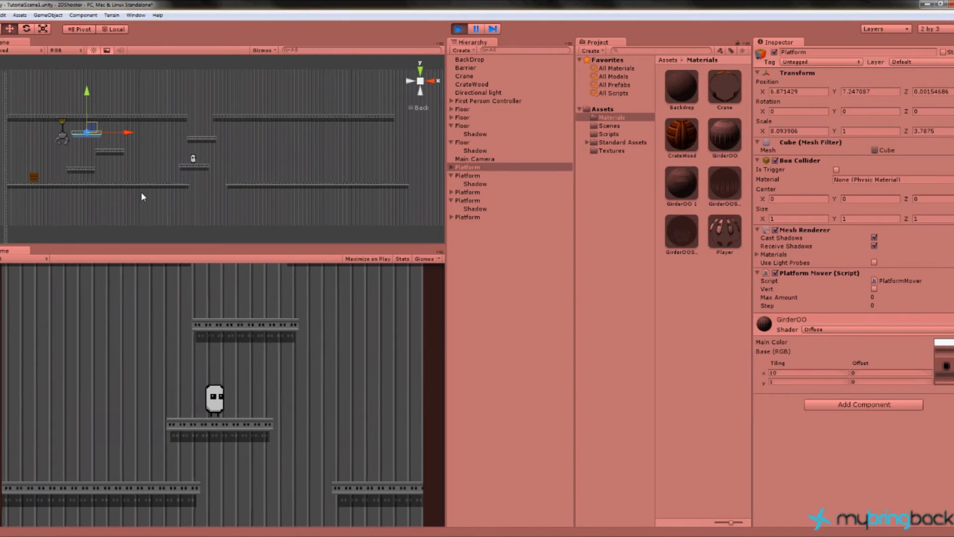
pyautogui.press('d')
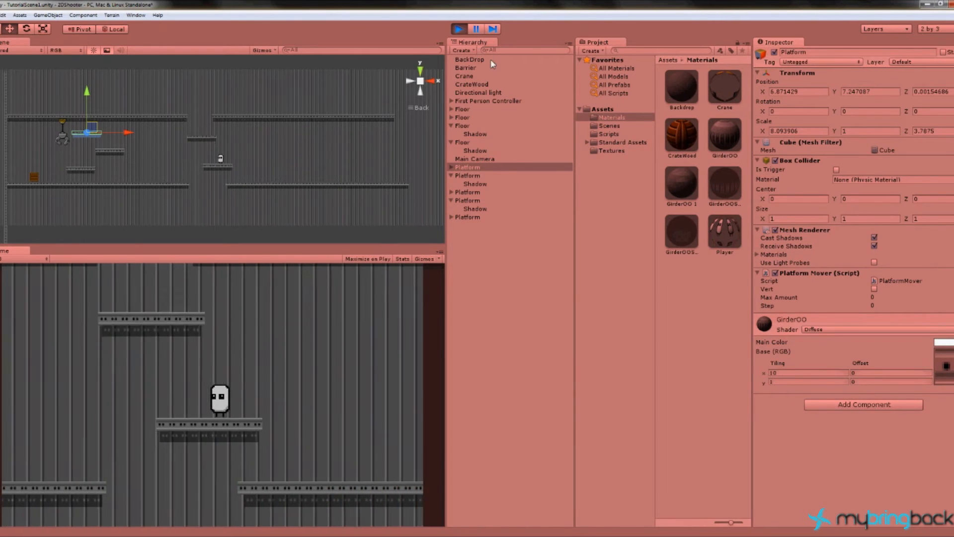
pyautogui.click(457, 29)
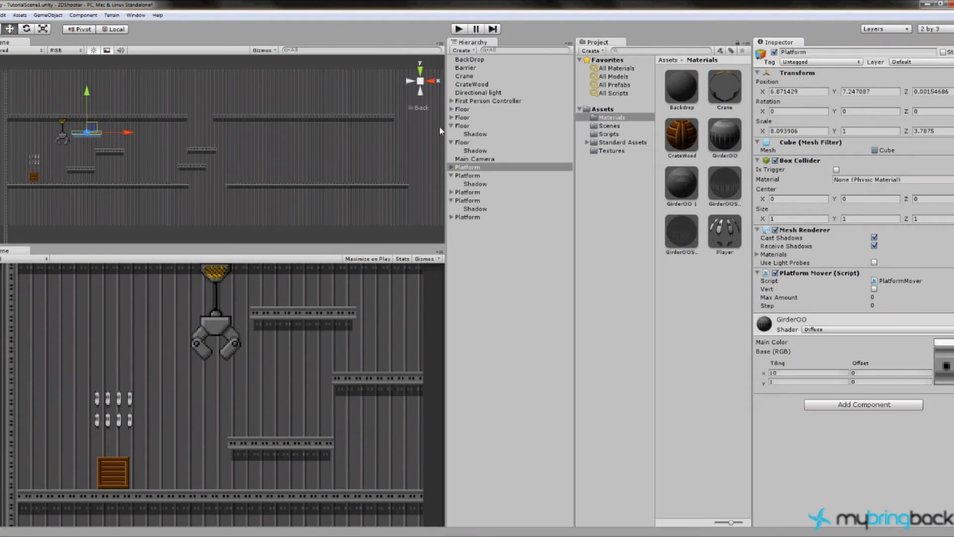
# Create an empty game object and make it a child of the First Person Controller.
pyautogui.click(193, 150)
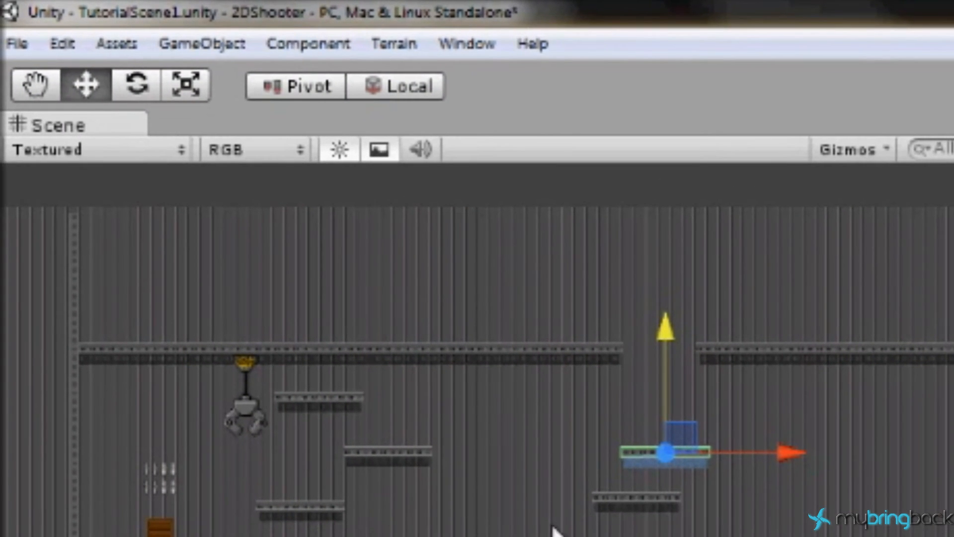
pyautogui.click(198, 41)
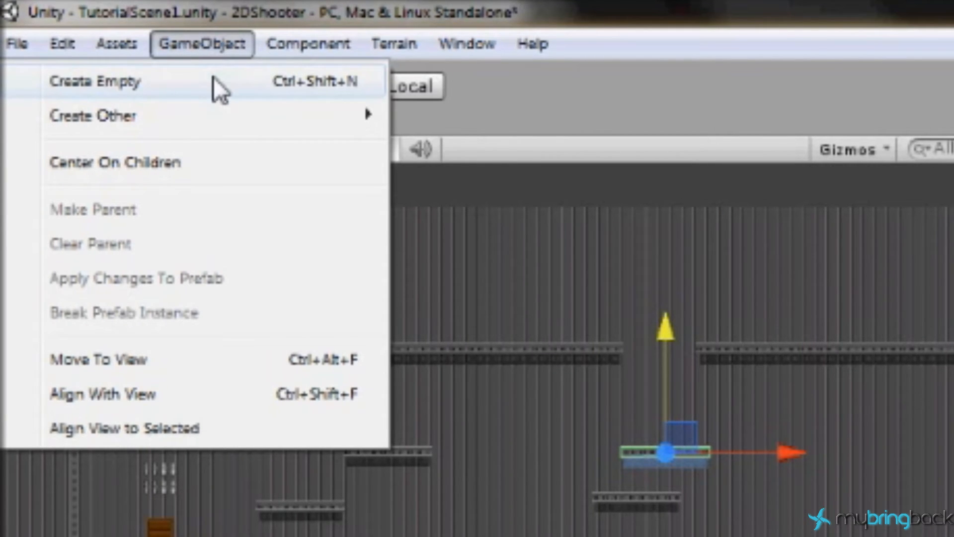
pyautogui.click(214, 77)
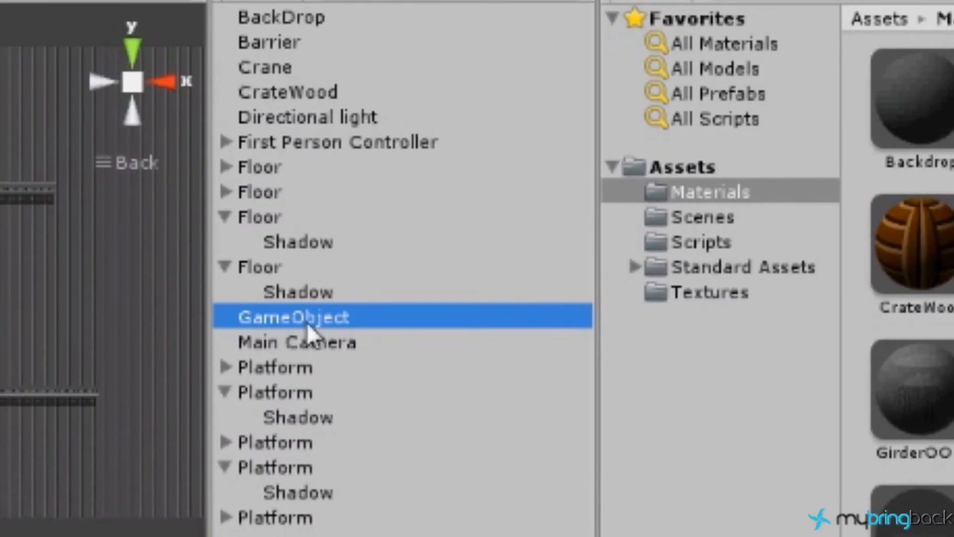
pyautogui.moveTo(428, 333); pyautogui.dragTo(415, 167)
pyautogui.moveTo(284, 149); pyautogui.dragTo(281, 149)
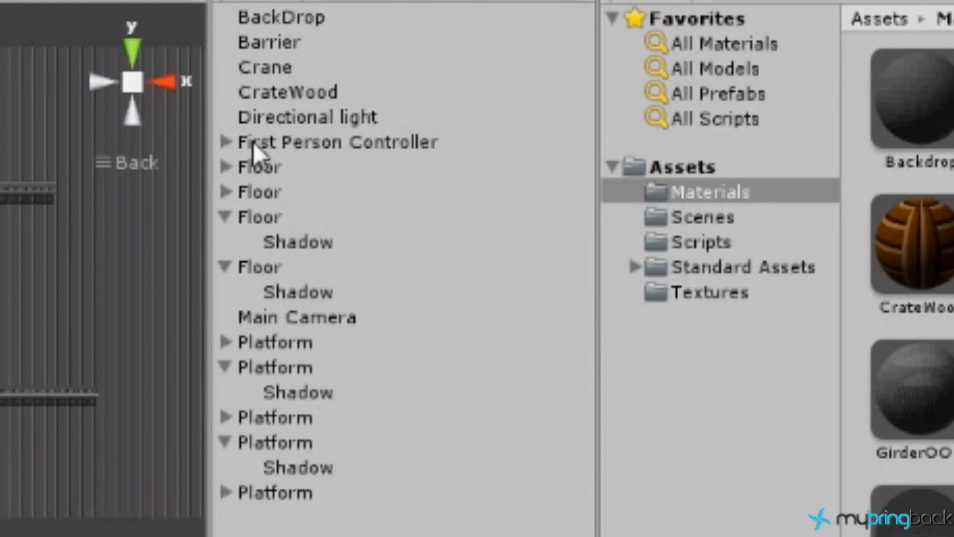
pyautogui.click(225, 144)
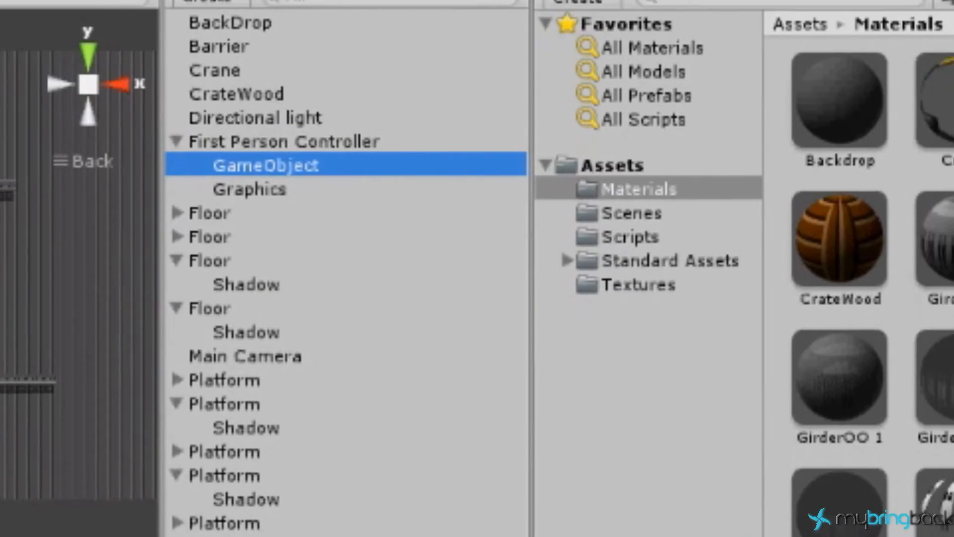
# Rename the new empty child object as SpawnPoint.
pyautogui.moveTo(907, 20); pyautogui.dragTo(716, 9)
pyautogui.write('S')
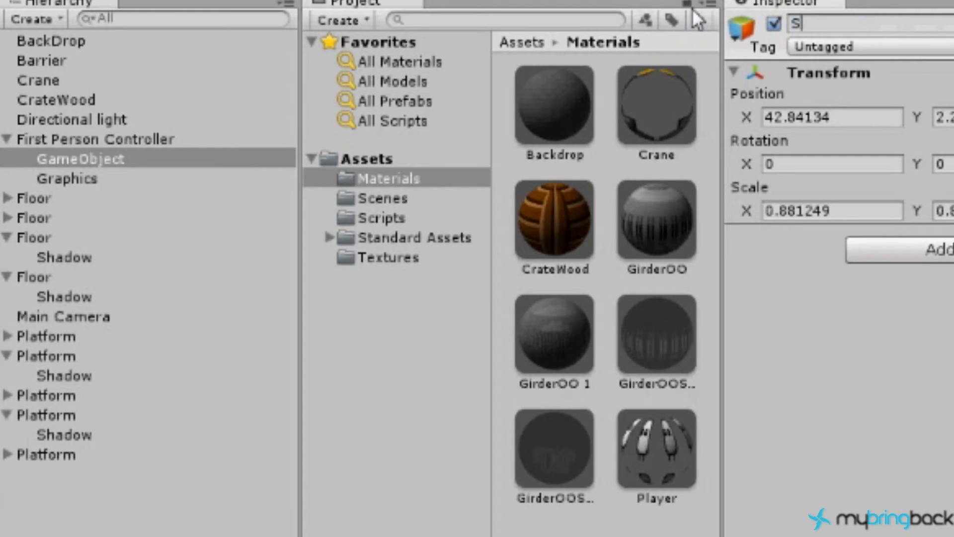
pyautogui.write('pawnPoint')
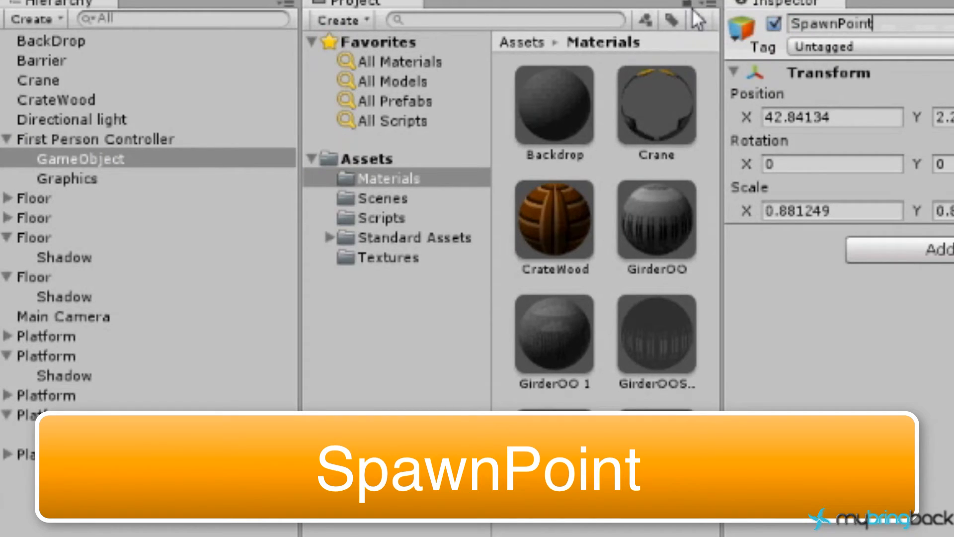
pyautogui.press('Return')
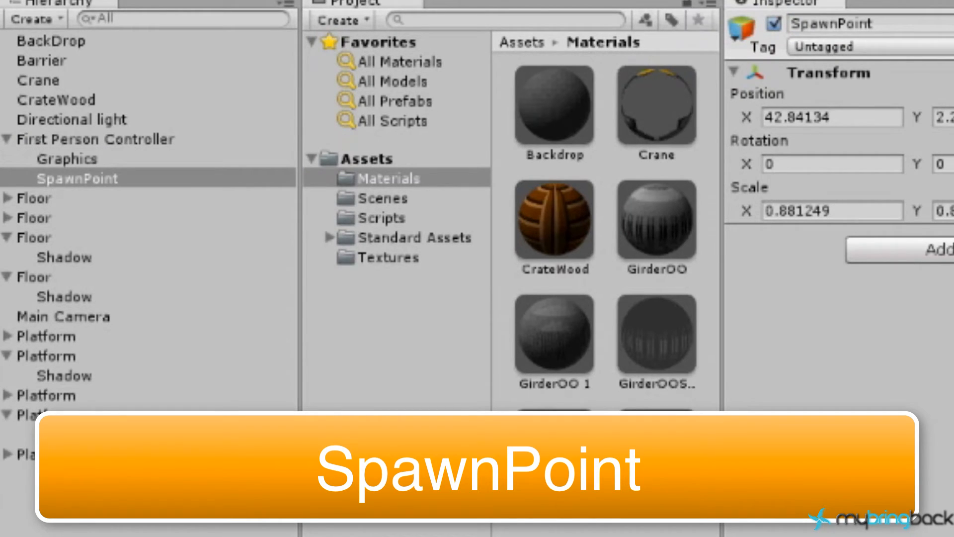
# Reset SpawnPoint's position to match the First Person Controller and move it out to the top level of the hierarchy.
pyautogui.click(941, 71)
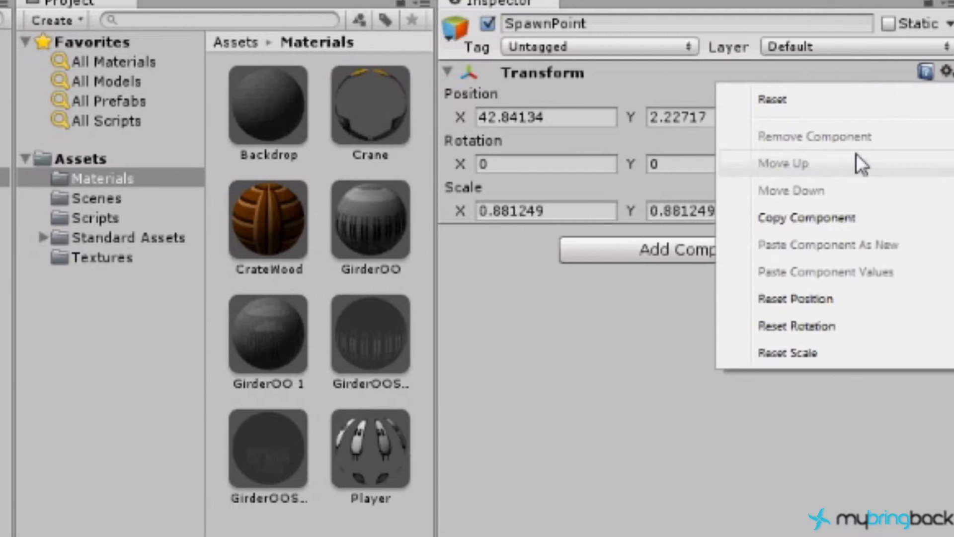
pyautogui.click(795, 301)
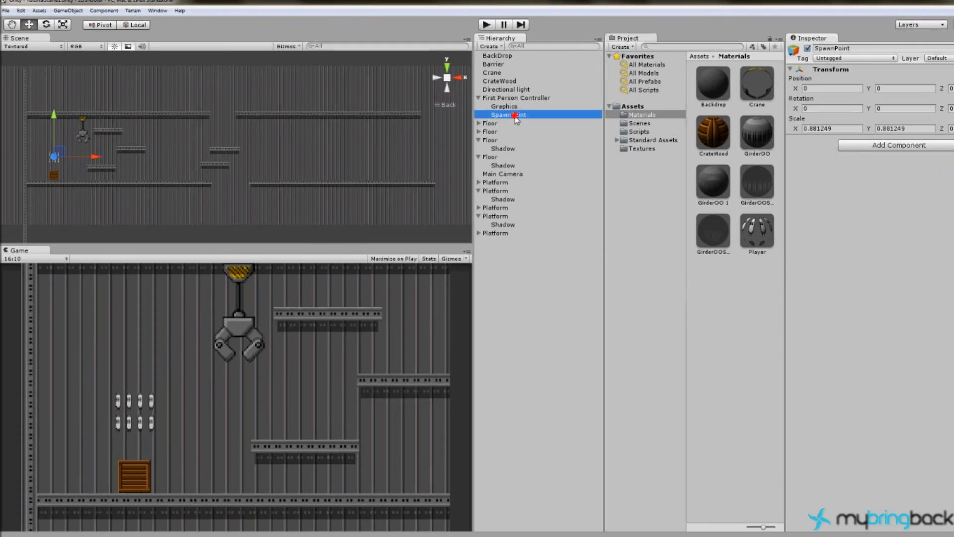
pyautogui.moveTo(511, 115); pyautogui.dragTo(505, 256)
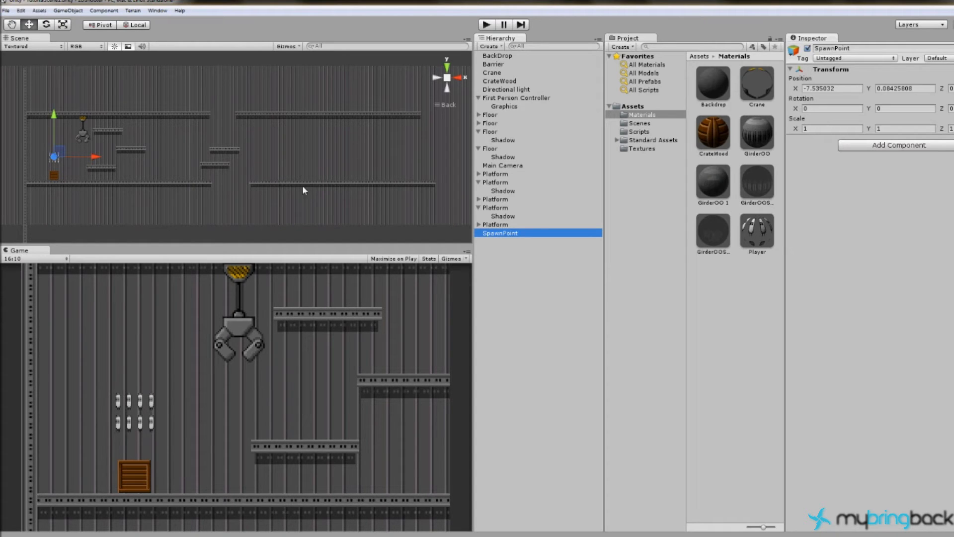
# Create a new prefab named Player in the project's main Assets folder.
pyautogui.click(512, 98)
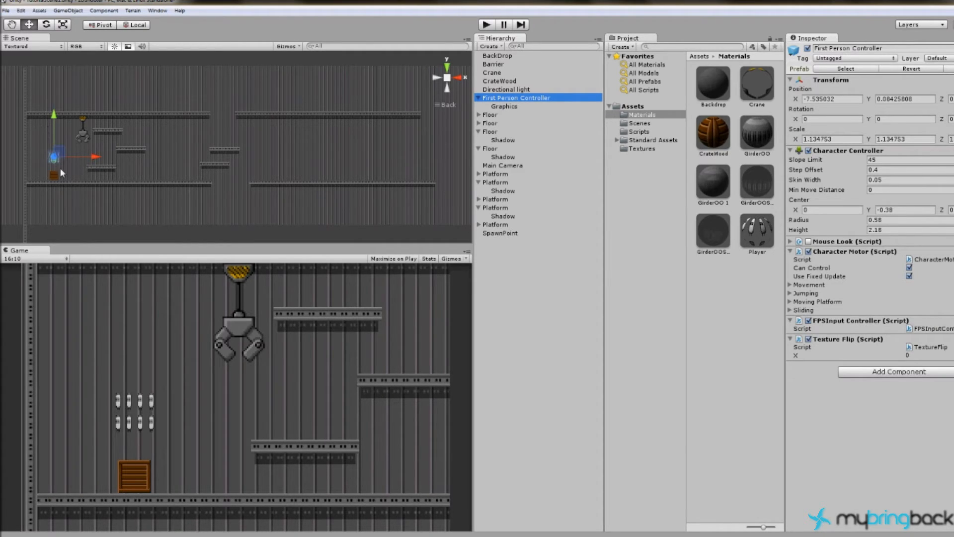
pyautogui.click(527, 165)
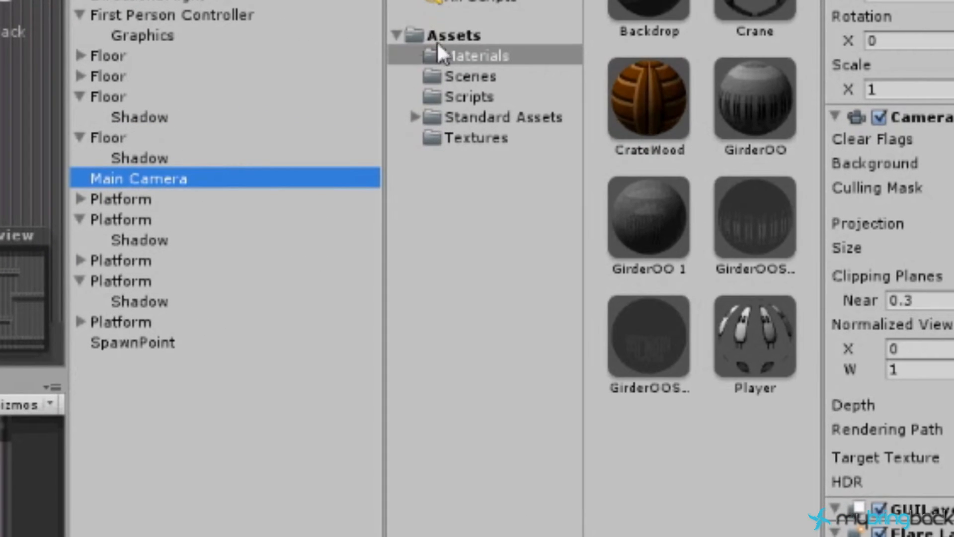
pyautogui.click(456, 35)
pyautogui.rightClick(462, 31)
pyautogui.moveTo(496, 47)
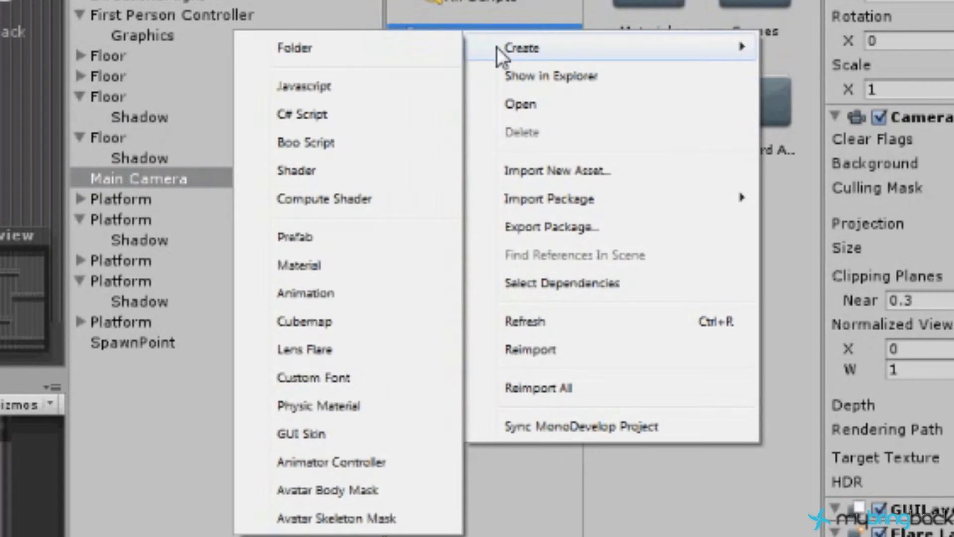
pyautogui.click(348, 239)
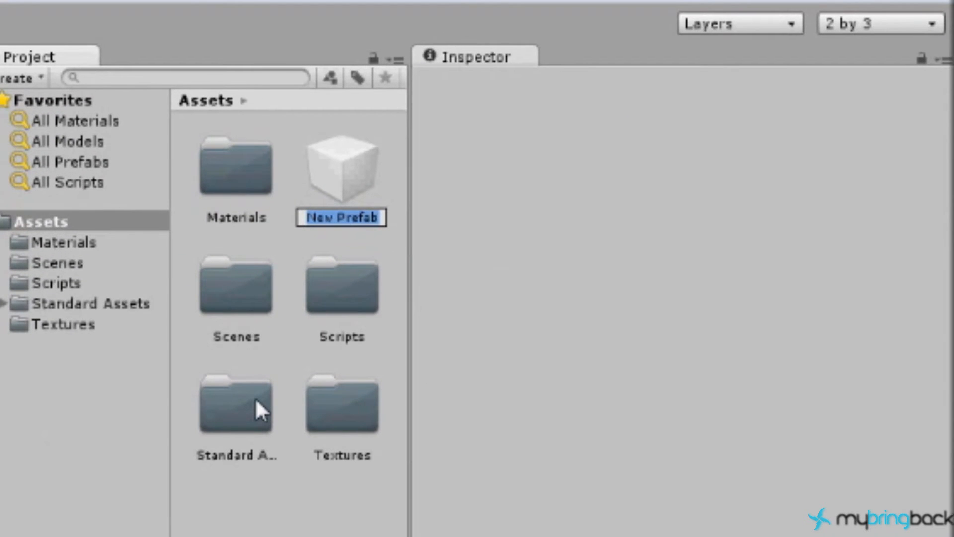
pyautogui.write('Player')
pyautogui.press('Return')
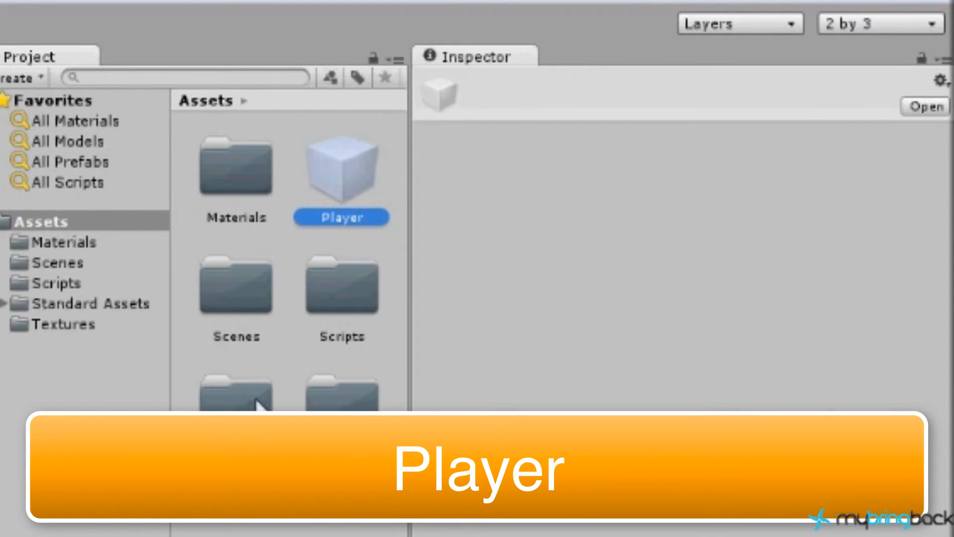
# Store the First Person Controller in the Player prefab, and inspect the First Person Controller and the Main Camera.
pyautogui.moveTo(85, 102); pyautogui.dragTo(521, 100)
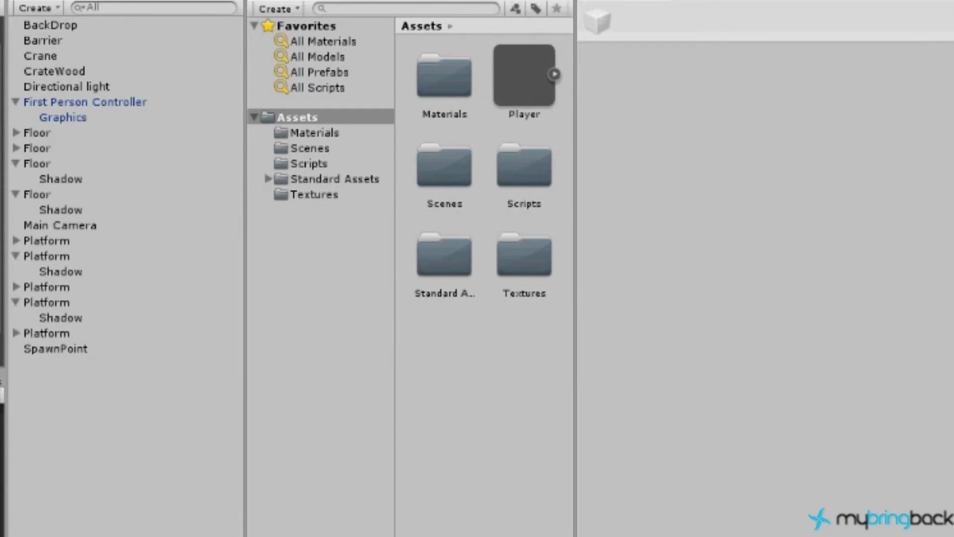
pyautogui.click(120, 103)
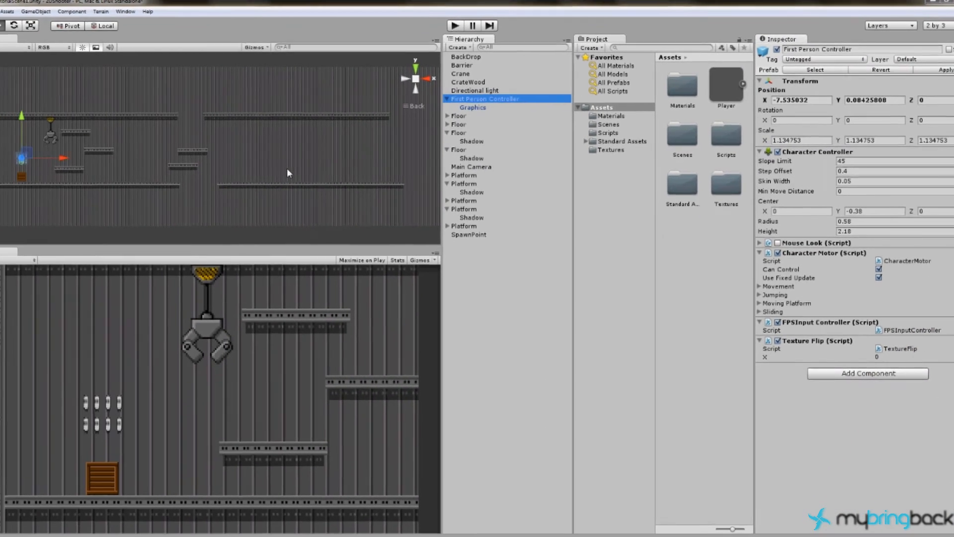
pyautogui.click(70, 226)
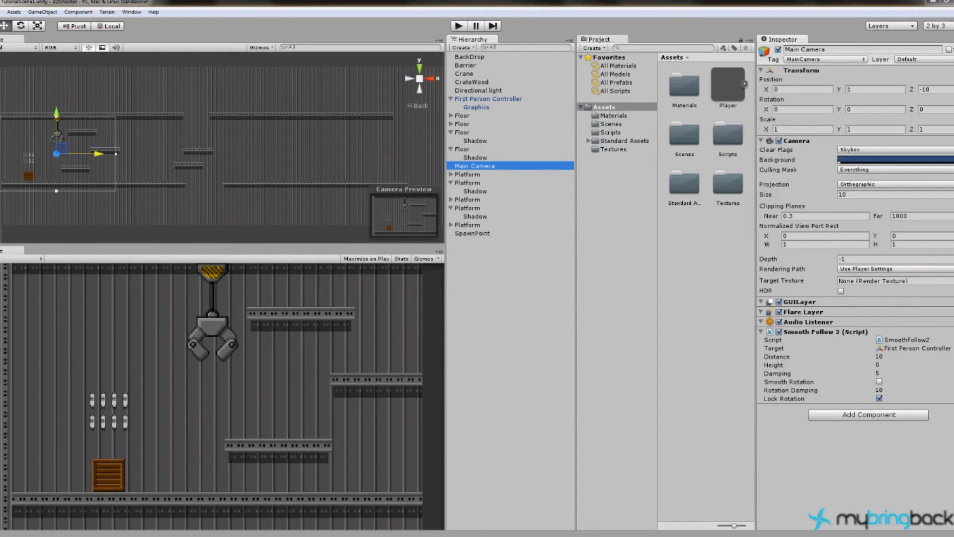
pyautogui.moveTo(181, 534)
# Create a JavaScript file named PlayerRespawn in the Scripts folder.
pyautogui.click(621, 135)
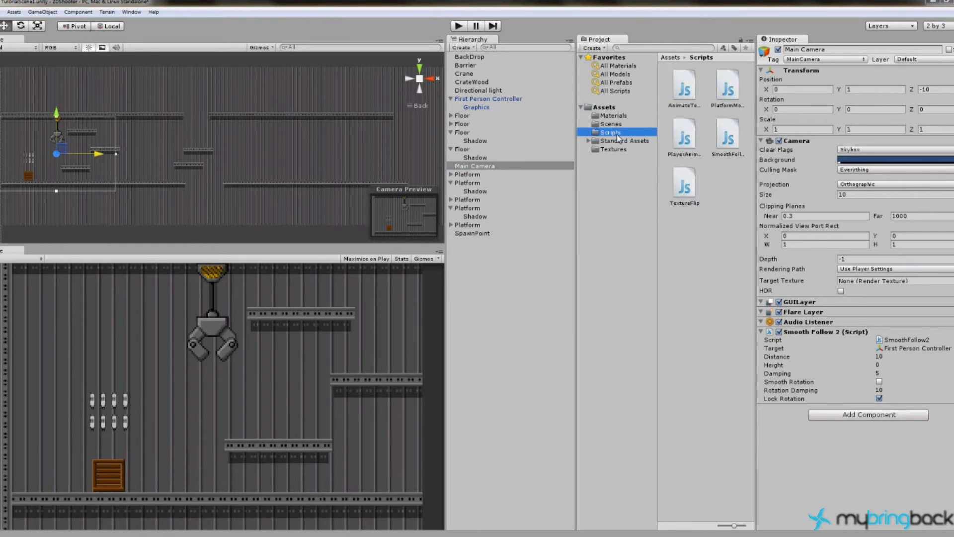
pyautogui.rightClick(620, 135)
pyautogui.moveTo(646, 141)
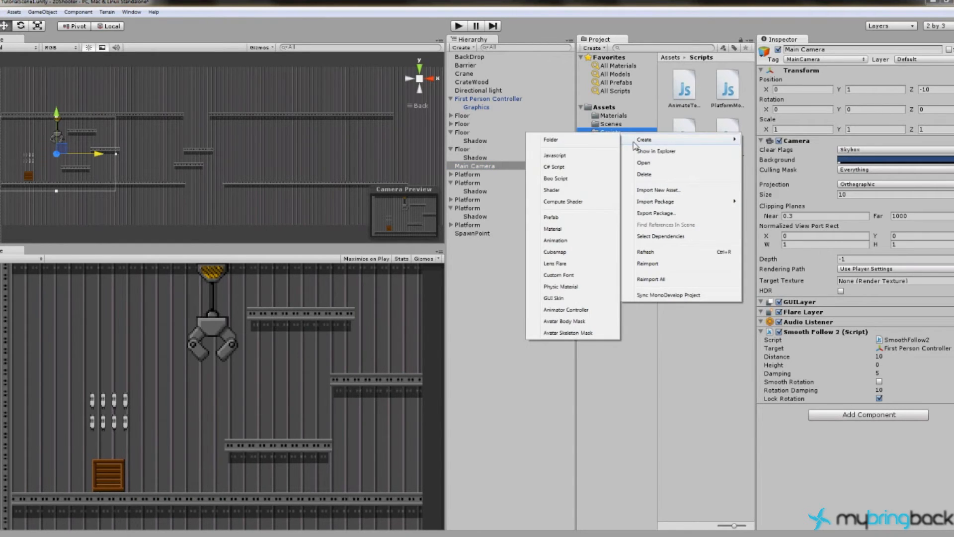
pyautogui.click(578, 158)
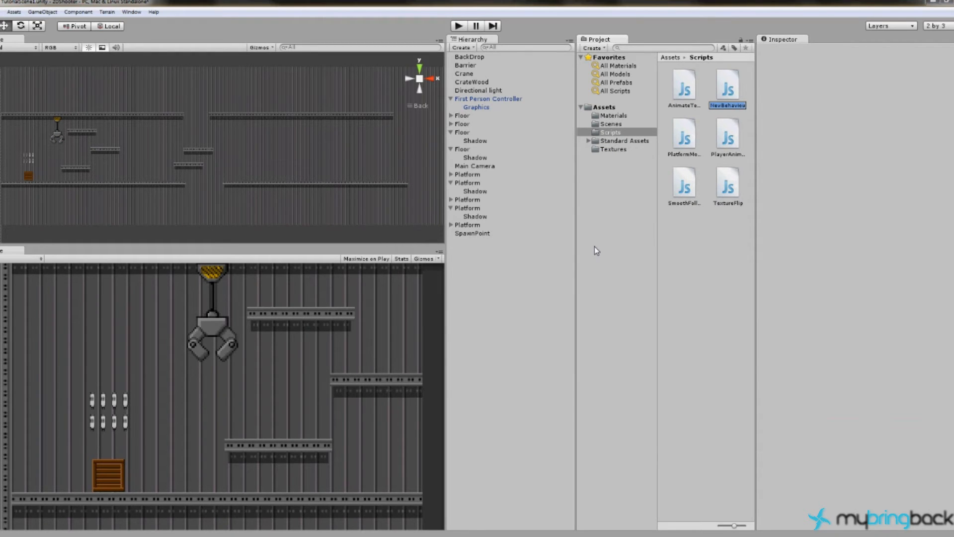
pyautogui.write('PlayerRes')
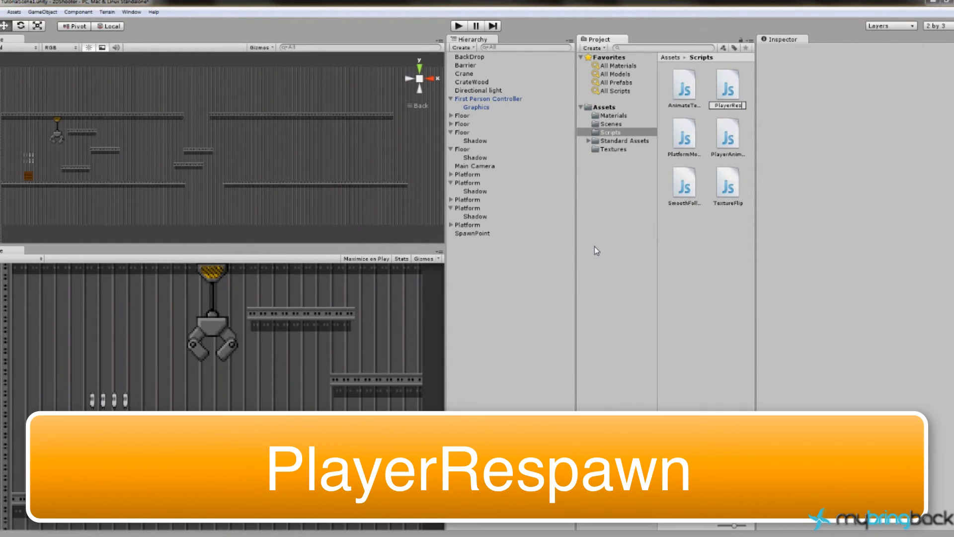
pyautogui.press('BackSpace')
pyautogui.write('spawn')
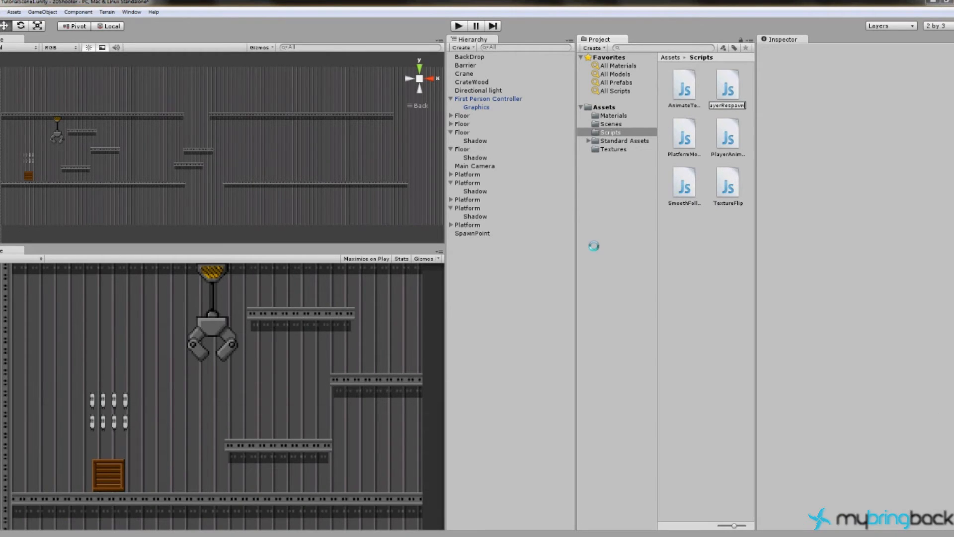
pyautogui.press('Return')
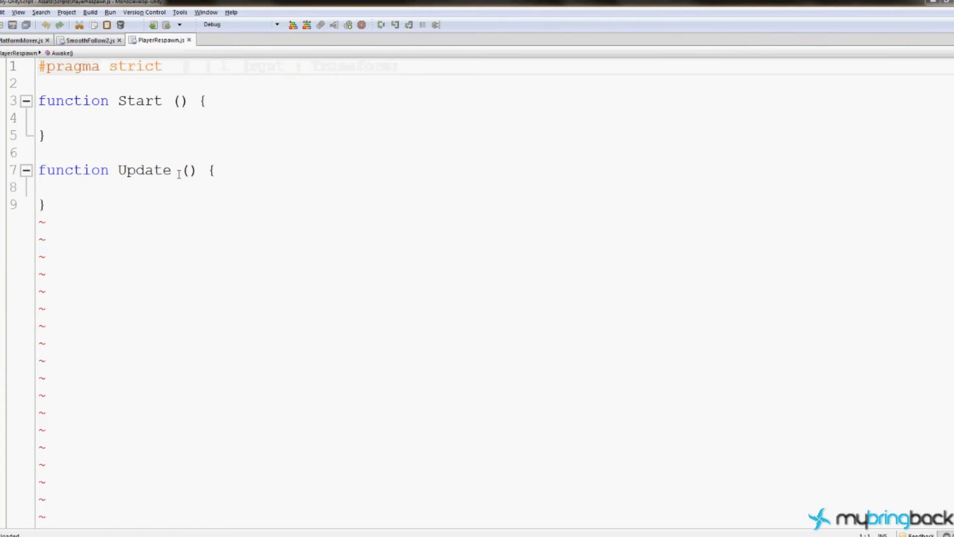
# In MonoDevelop, declare the variable "var Player : GameObject;" below the pragma line of the PlayerRespawn script, leaving blank lines above the Start function.
pyautogui.click(140, 88)
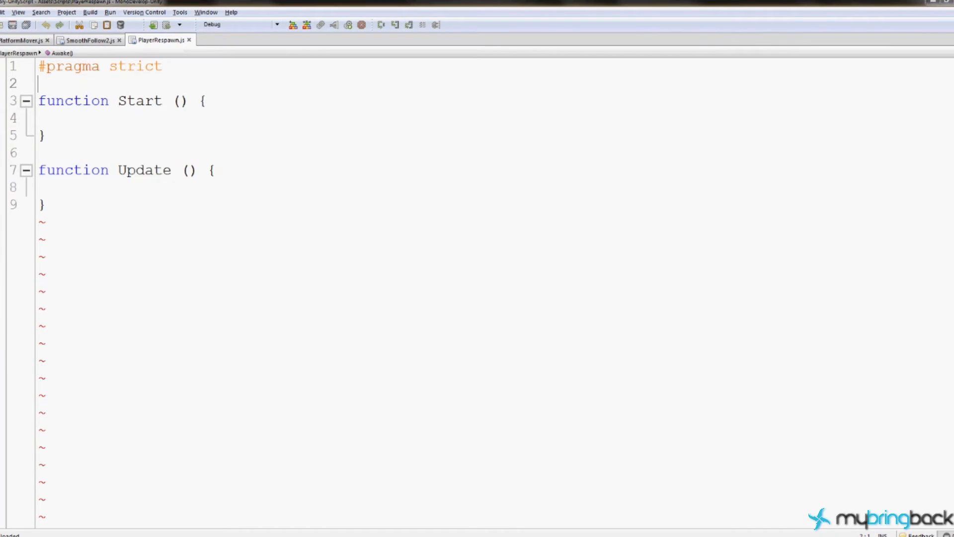
pyautogui.press('Return')
pyautogui.press('Return')
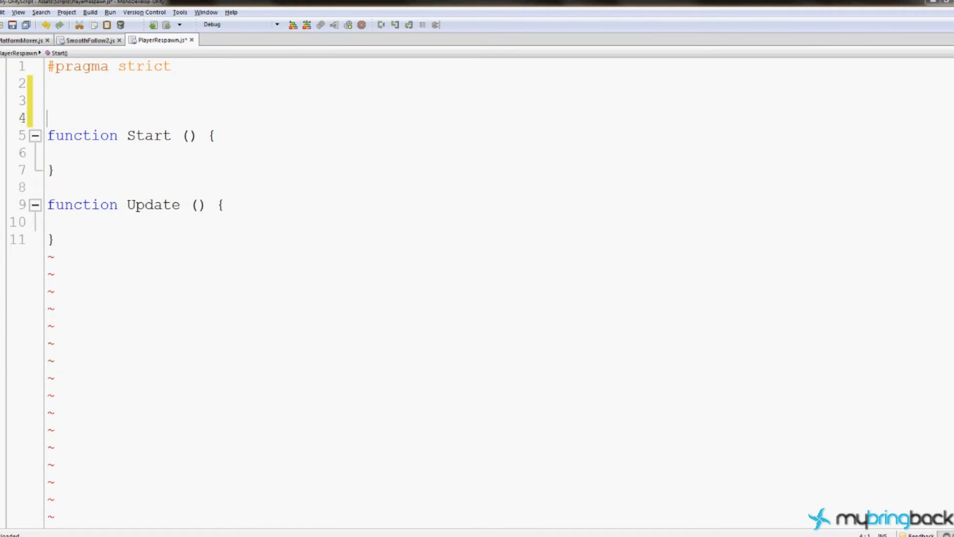
pyautogui.press('Up')
pyautogui.press('Up')
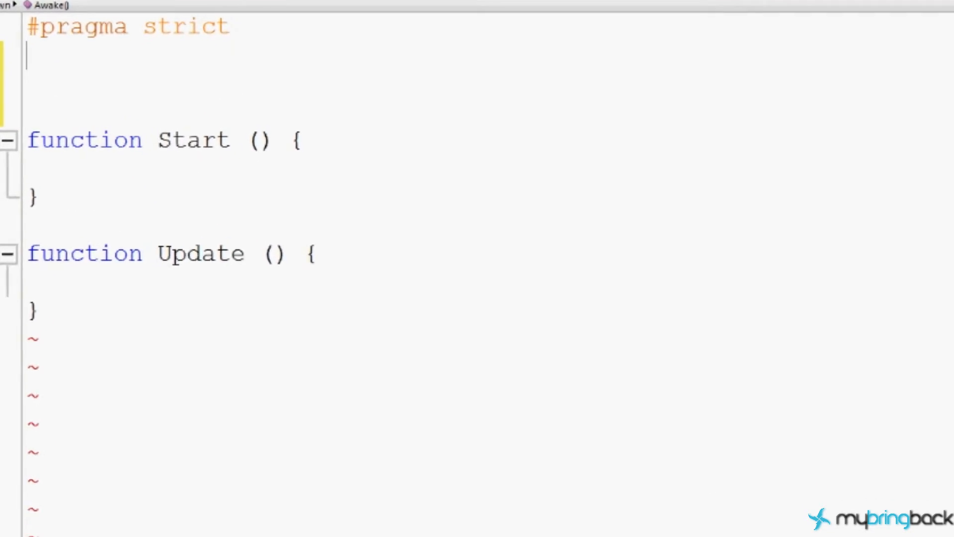
pyautogui.write('var')
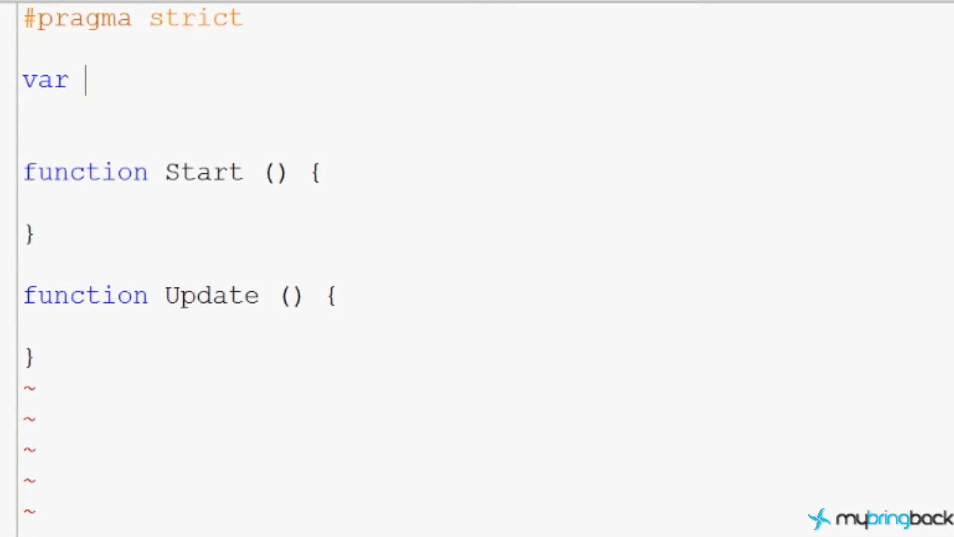
pyautogui.write(' Player : g')
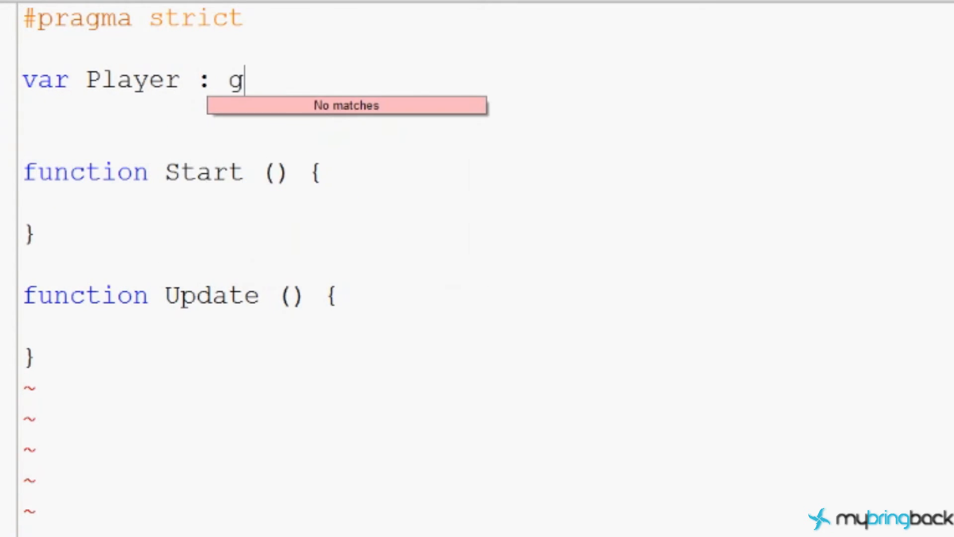
pyautogui.press('BackSpace')
pyautogui.write('Gameo')
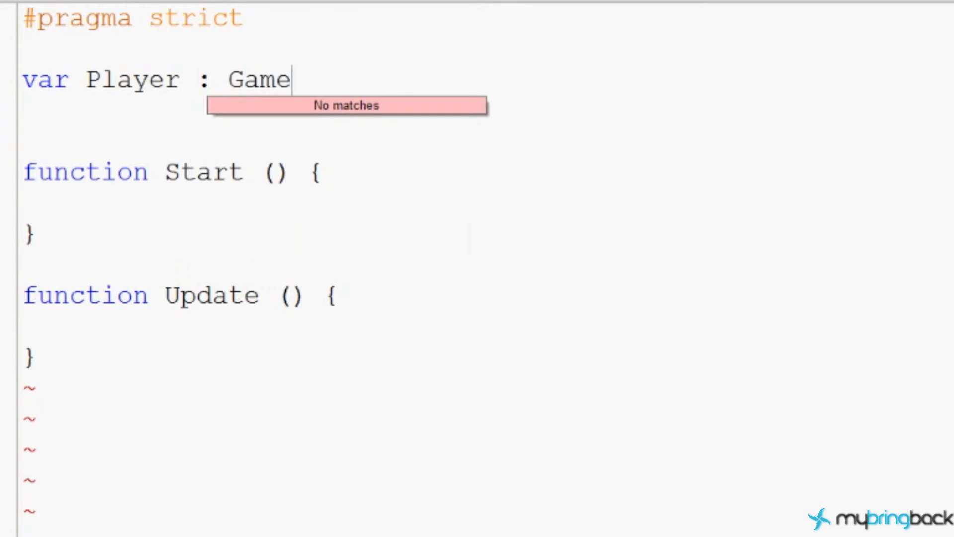
pyautogui.press('BackSpace')
pyautogui.write('Ovbj')
pyautogui.press('BackSpace')
pyautogui.press('BackSpace')
pyautogui.press('BackSpace')
pyautogui.write('bject;')
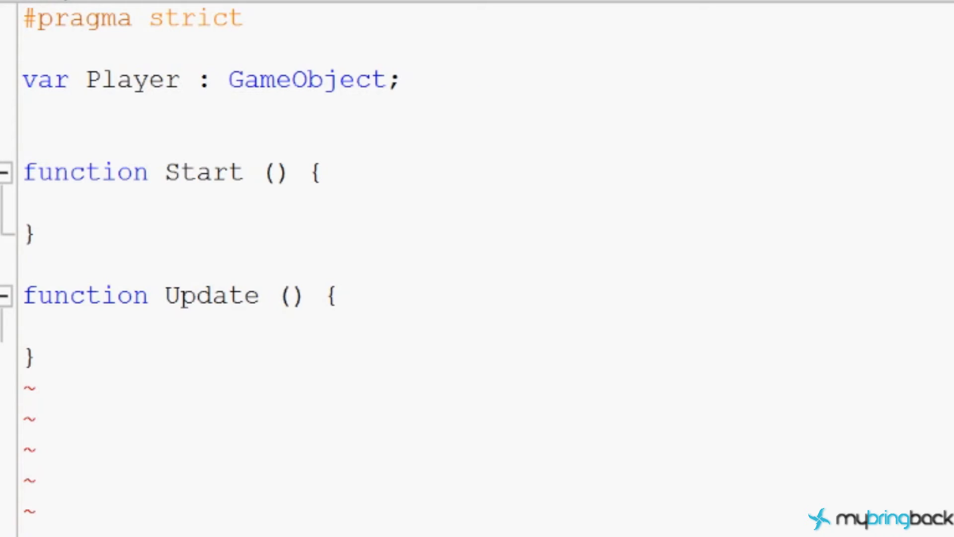
# Declare the variable "var spawnPoint : Transform;" directly below the Player variable.
pyautogui.press('Down')
pyautogui.write('var ')
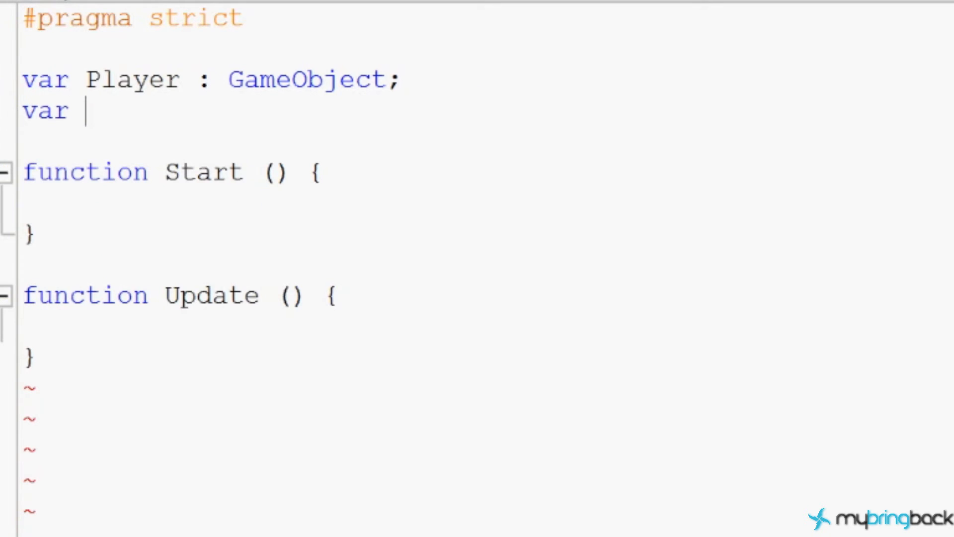
pyautogui.write('sp')
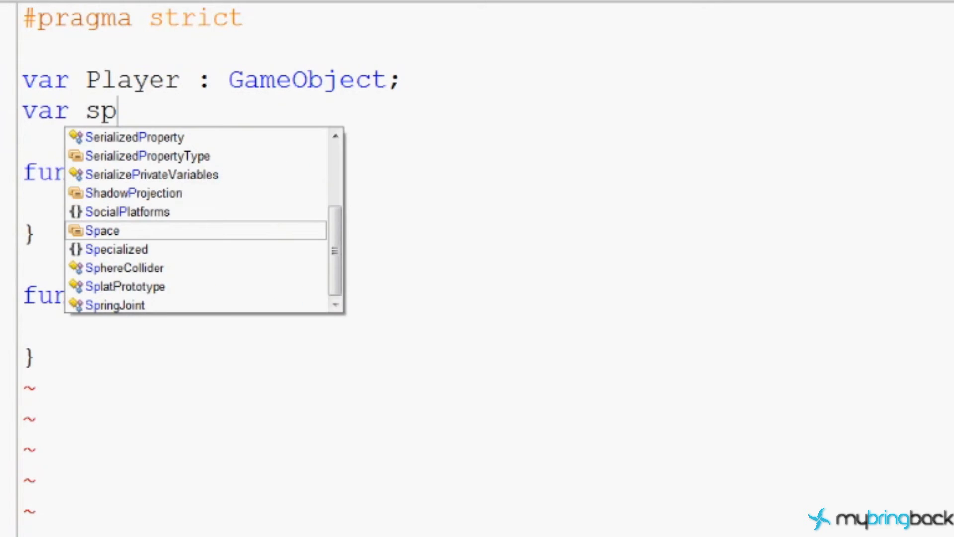
pyautogui.write('awnPoin')
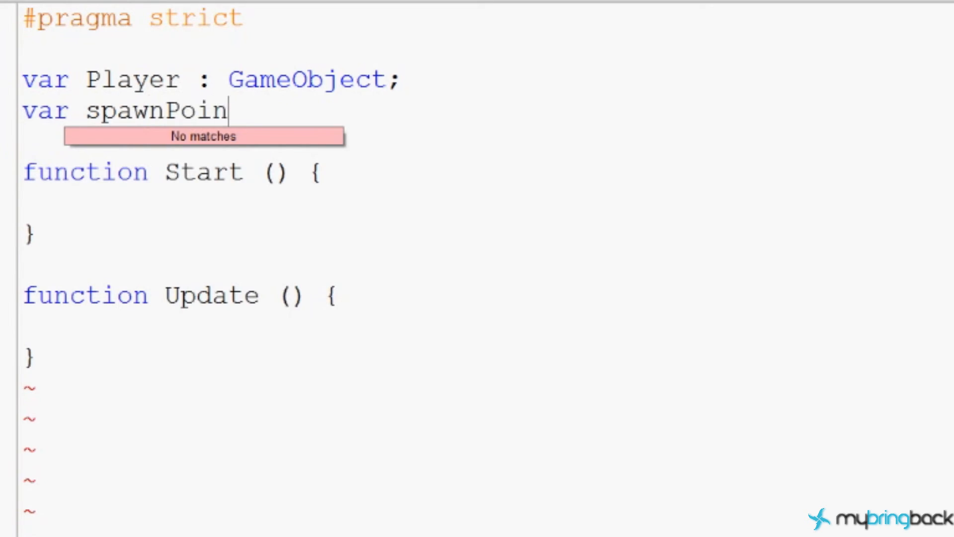
pyautogui.write('t : tra')
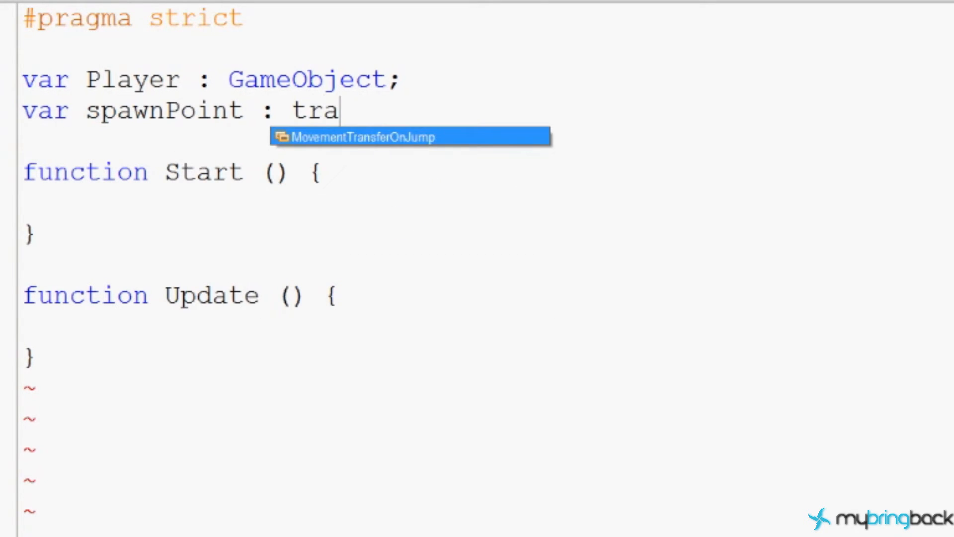
pyautogui.write('ns')
pyautogui.press('BackSpace')
pyautogui.press('BackSpace')
pyautogui.press('BackSpace')
pyautogui.press('BackSpace')
pyautogui.press('BackSpace')
pyautogui.write('T')
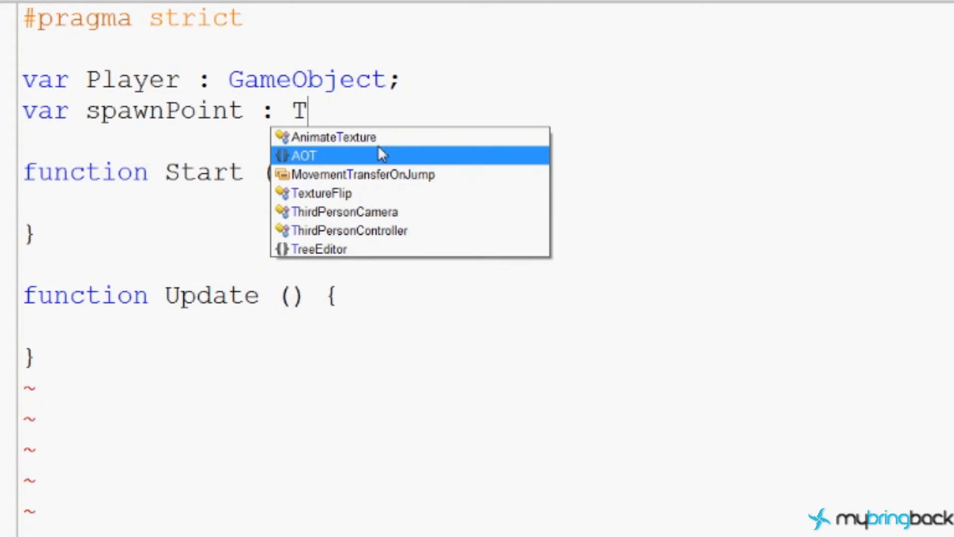
pyautogui.write('ransform;')
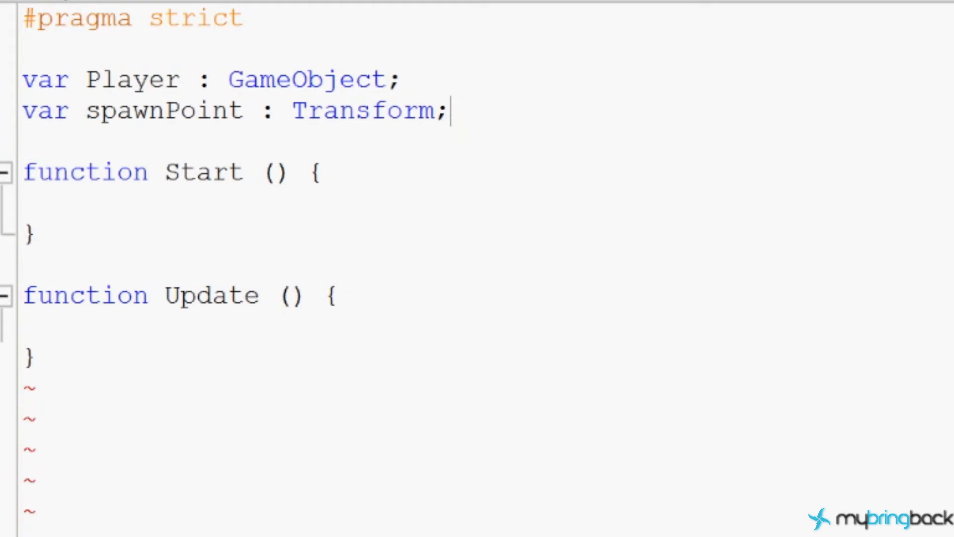
# Delete the empty Start and Update functions from the PlayerRespawn script.
pyautogui.press('Down')
pyautogui.press('Down')
pyautogui.press('Down')
pyautogui.press('Down')
pyautogui.press('Down')
pyautogui.hotkey('shift', 'Up')
pyautogui.hotkey('shift', 'Up')
pyautogui.hotkey('shift', 'Up')
pyautogui.hotkey('shift', 'Up')
pyautogui.press('Delete')
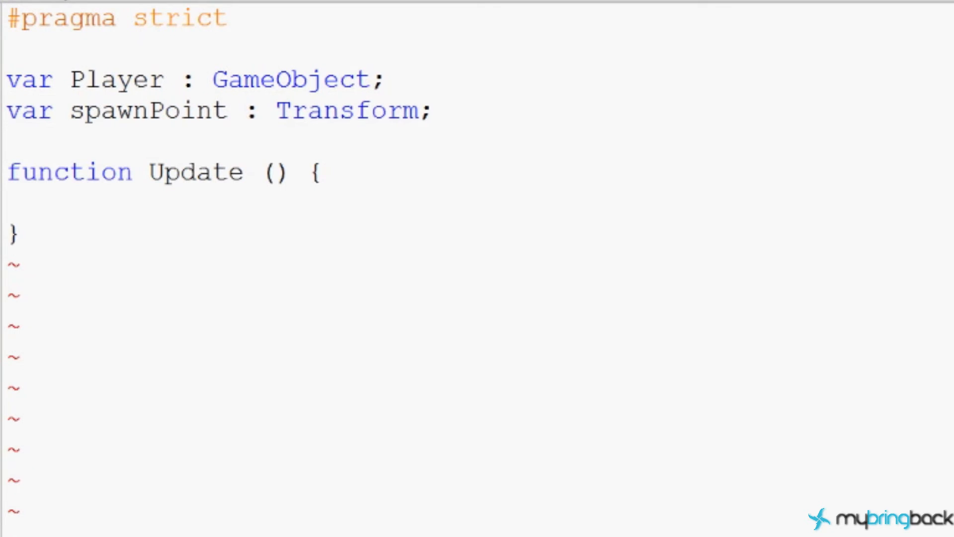
pyautogui.hotkey('shift', 'Down')
pyautogui.hotkey('shift', 'Down')
pyautogui.hotkey('shift', 'Down')
pyautogui.hotkey('shift', 'Down')
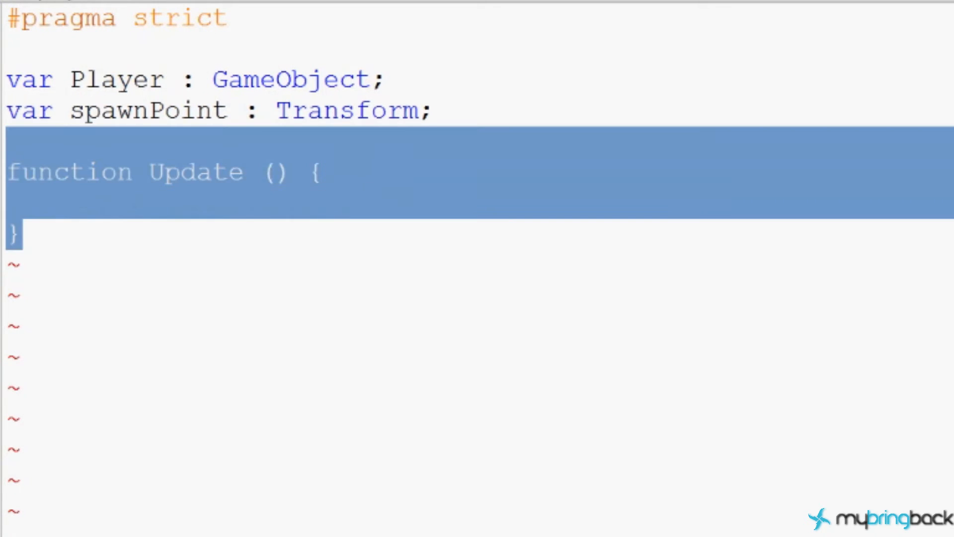
pyautogui.press('Delete')
# Add an empty "function OnTriggerEnter()" with opening and closing braces below the variable declarations.
pyautogui.press('Return')
pyautogui.write('fu')
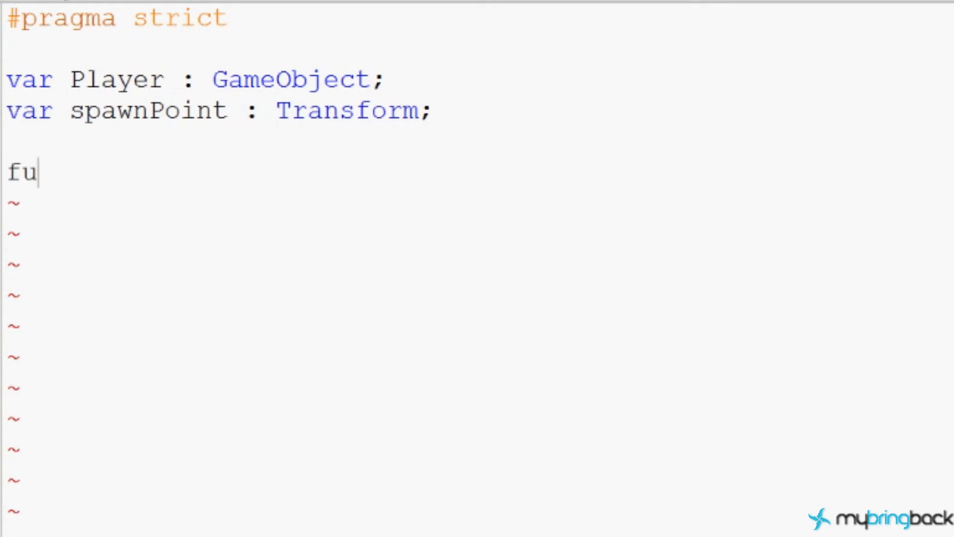
pyautogui.write('nction OnT')
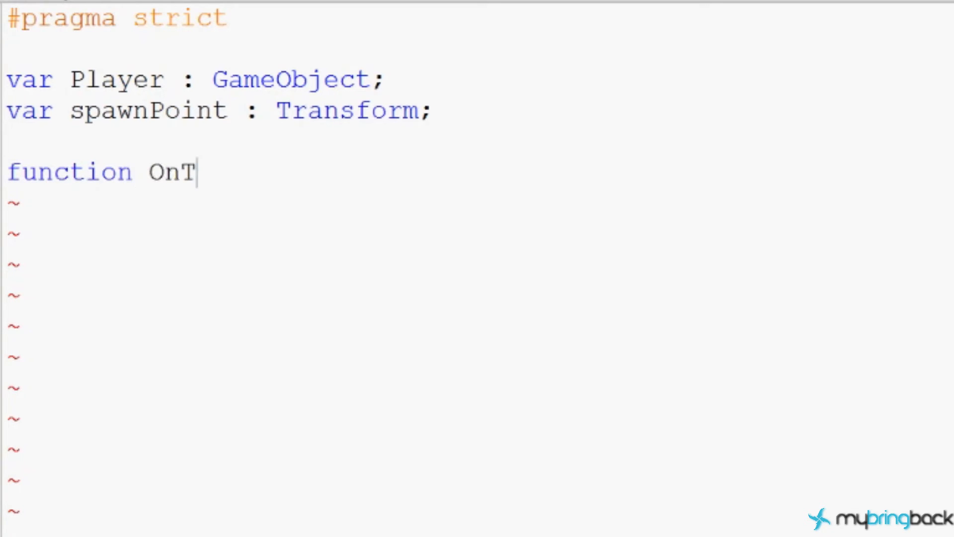
pyautogui.write('riggerEnter(){')
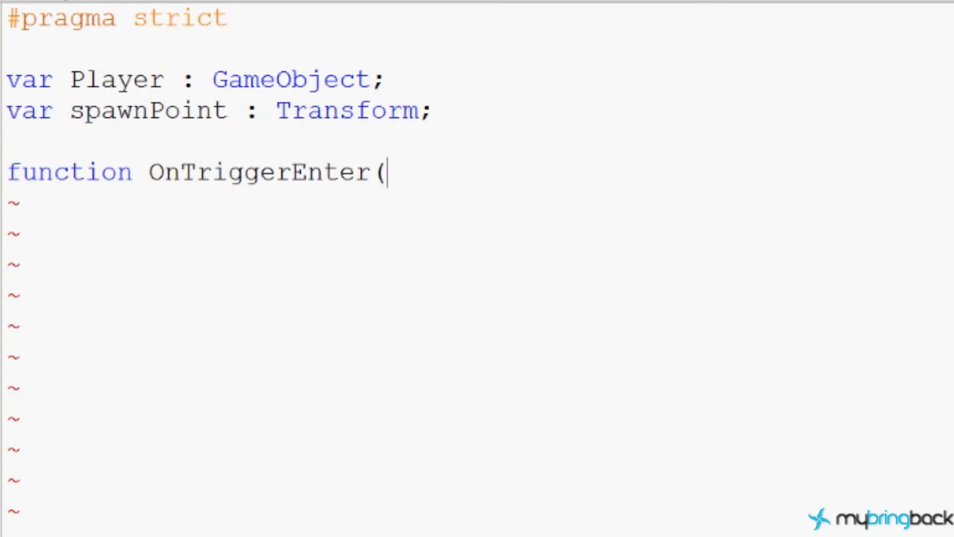
pyautogui.press('Return')
pyautogui.press('Return')
pyautogui.write('}')
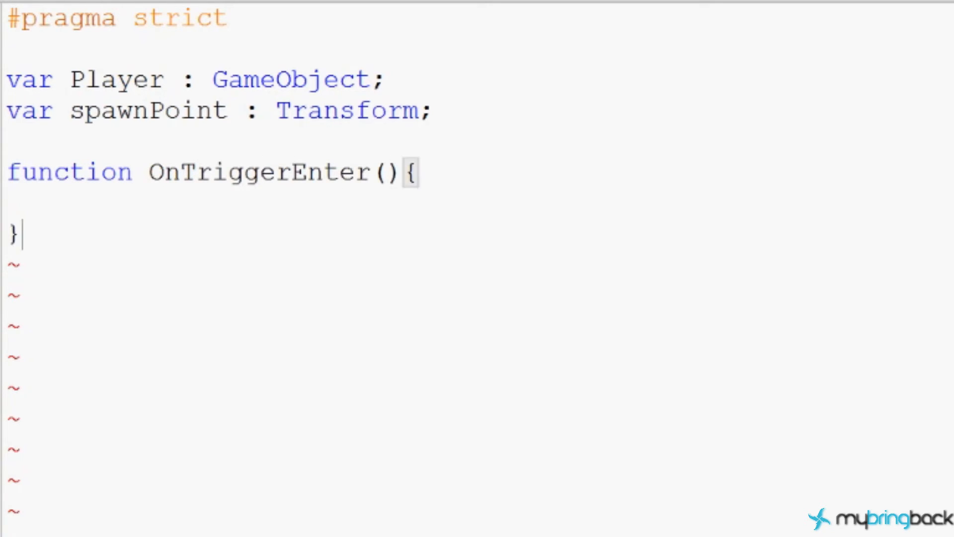
pyautogui.press('Up')
pyautogui.press('Tab')
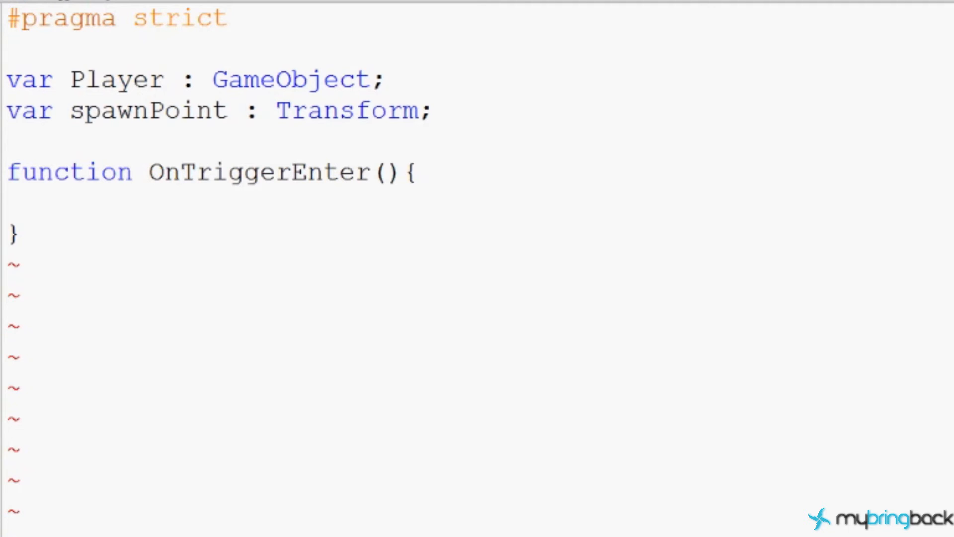
pyautogui.write('De')
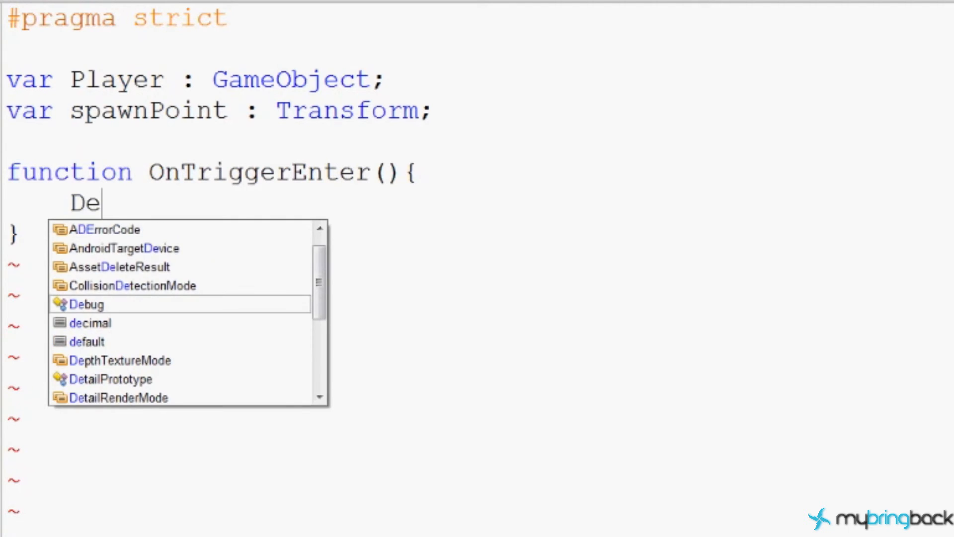
pyautogui.press('BackSpace')
pyautogui.press('BackSpace')
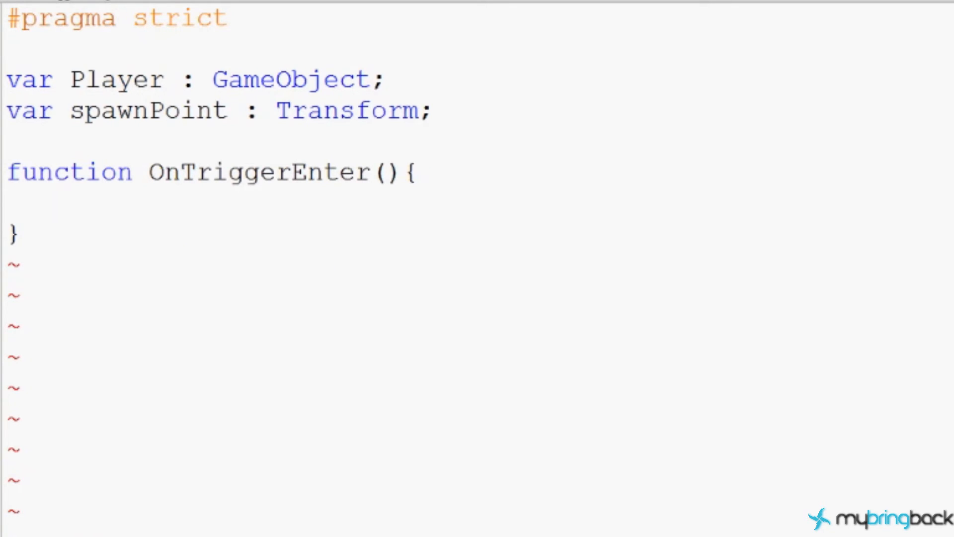
# Add the parameter "other : Collider" inside the parentheses of the OnTriggerEnter function.
pyautogui.click(391, 174)
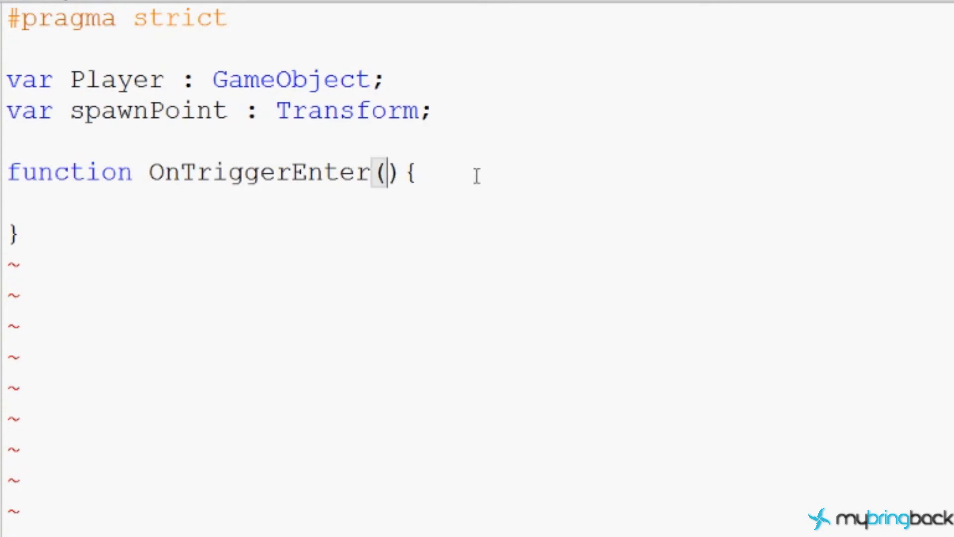
pyautogui.write('other : ')
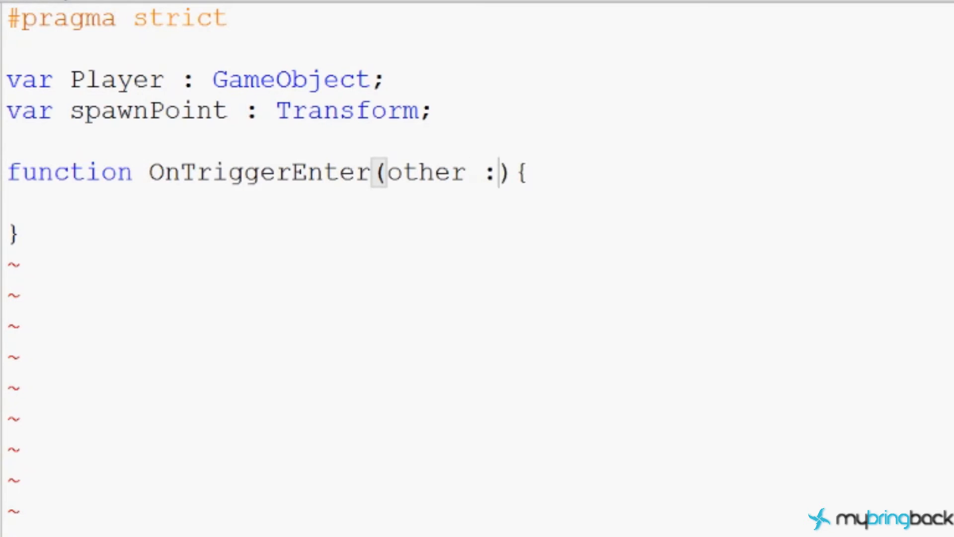
pyautogui.write('C')
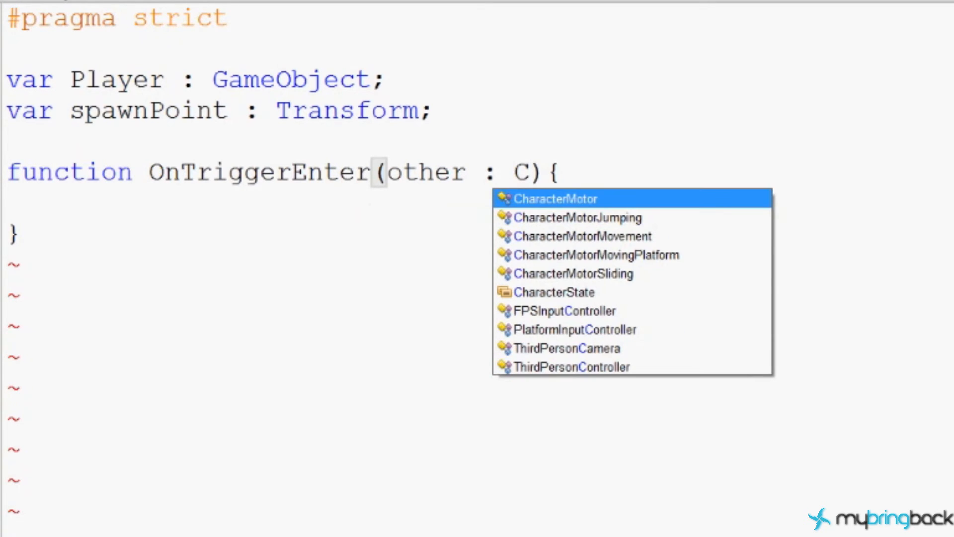
pyautogui.write('ollider')
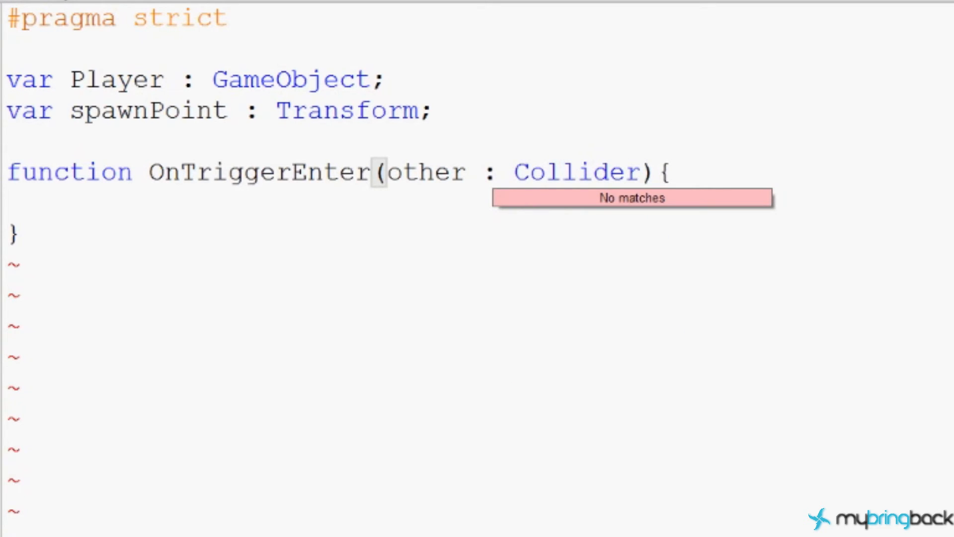
# Write the indented statement "Destroy(other.gameObject);" in the body of the OnTriggerEnter function.
pyautogui.press('Down')
pyautogui.press('Down')
pyautogui.press('Up')
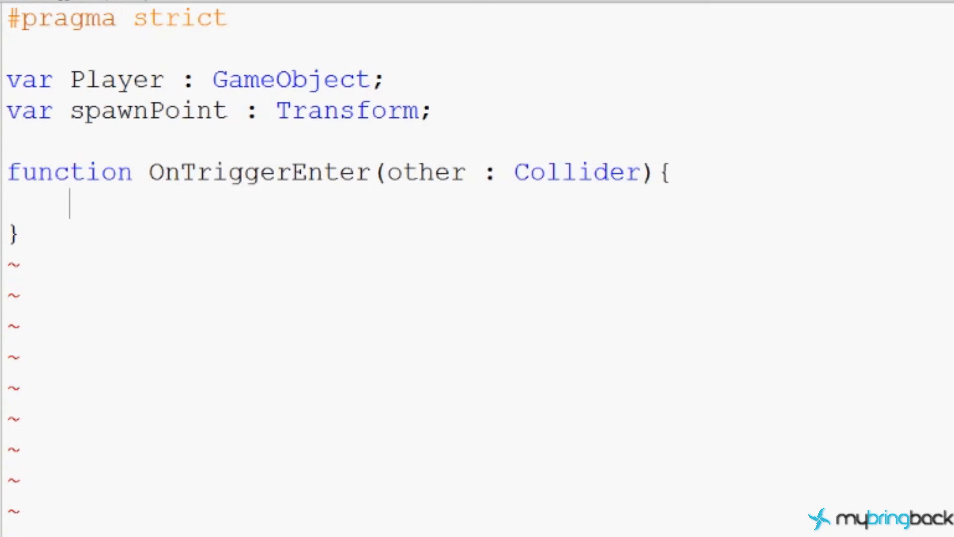
pyautogui.write('Destroy')
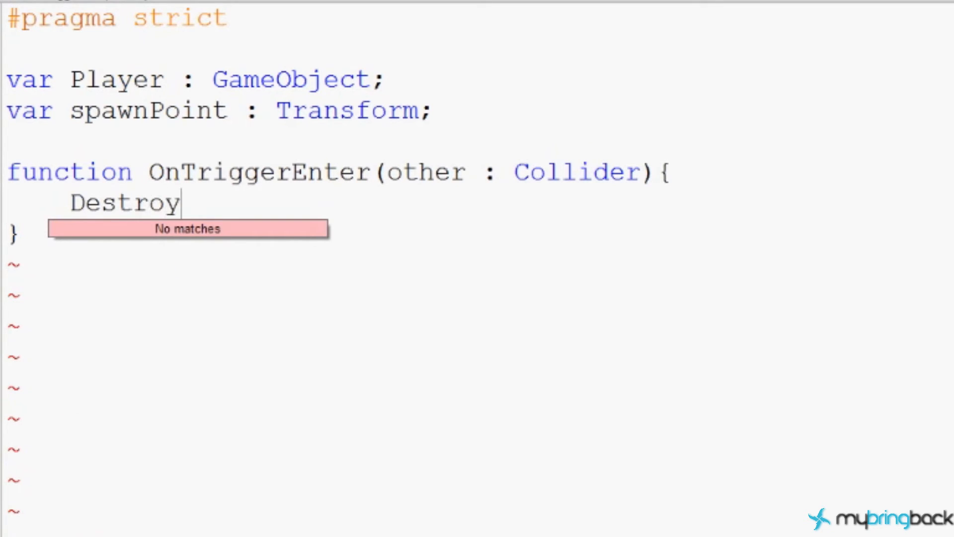
pyautogui.write('(other')
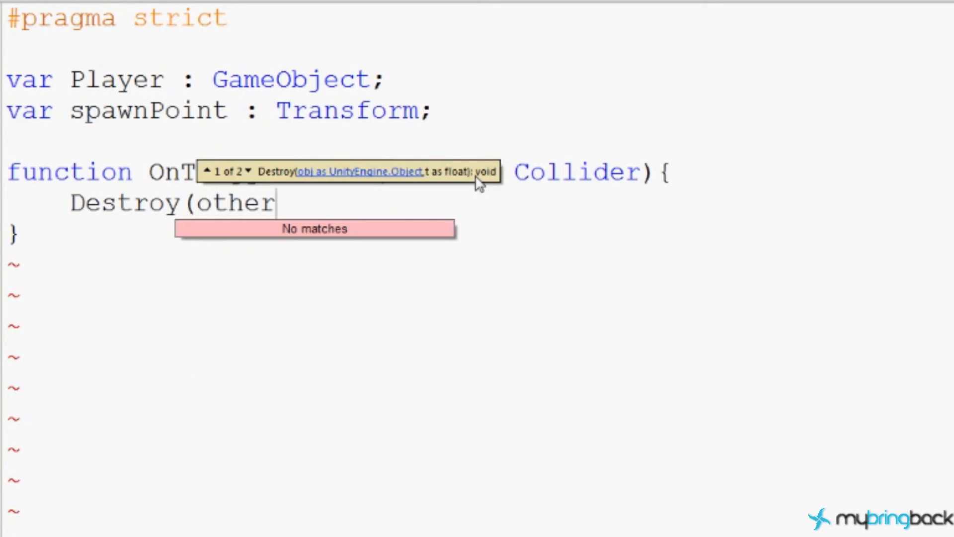
pyautogui.write('.gameObject')
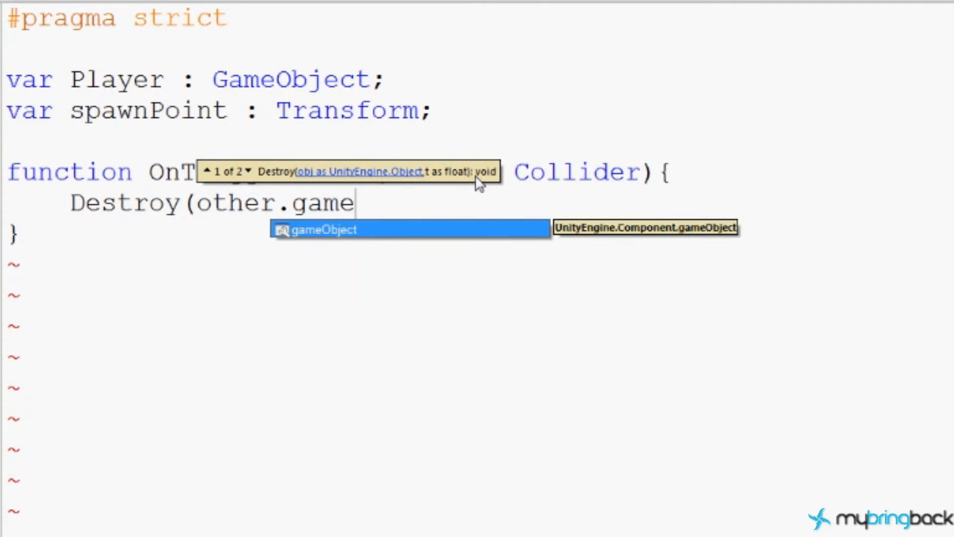
pyautogui.press('Left')
pyautogui.press('Left')
pyautogui.press('Left')
pyautogui.press('Left')
pyautogui.press('Left')
pyautogui.press('Left')
pyautogui.press('Left')
pyautogui.press('Left')
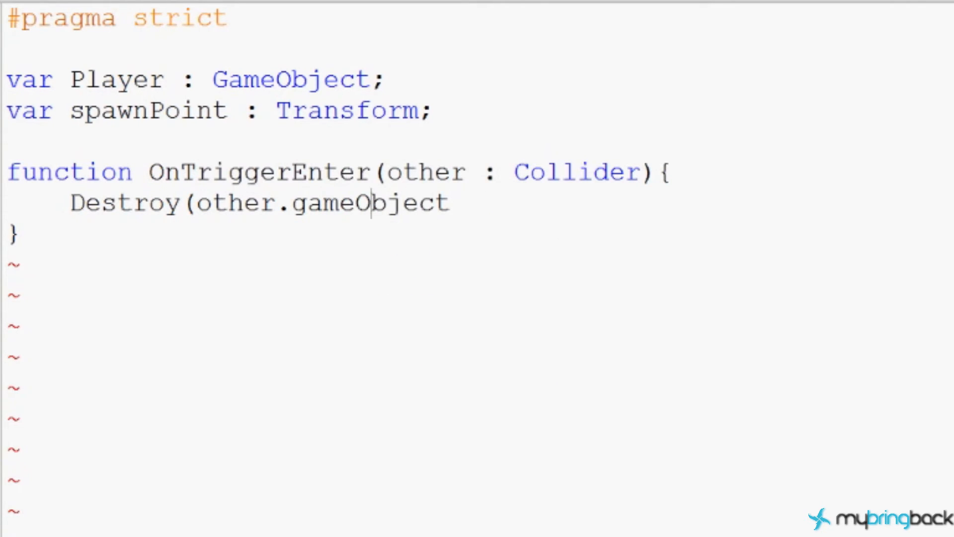
pyautogui.press('Right')
pyautogui.press('Right')
pyautogui.press('Right')
pyautogui.press('Right')
pyautogui.press('Right')
pyautogui.press('Right')
pyautogui.press('Right')
pyautogui.press('Right')
pyautogui.write(');')
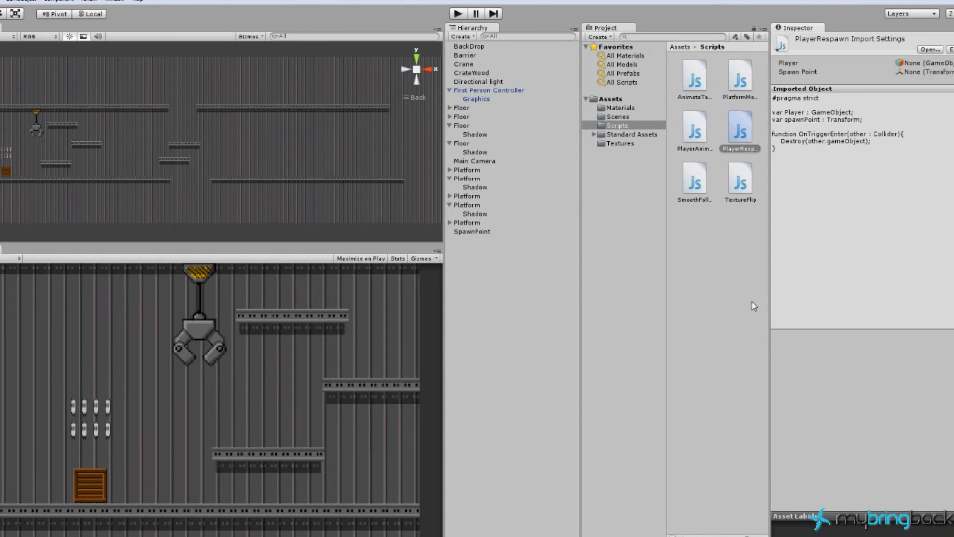
# In Unity, create a cube and move it below the gap between the lower floors, at about X 41, Y -13.
pyautogui.click(96, 109)
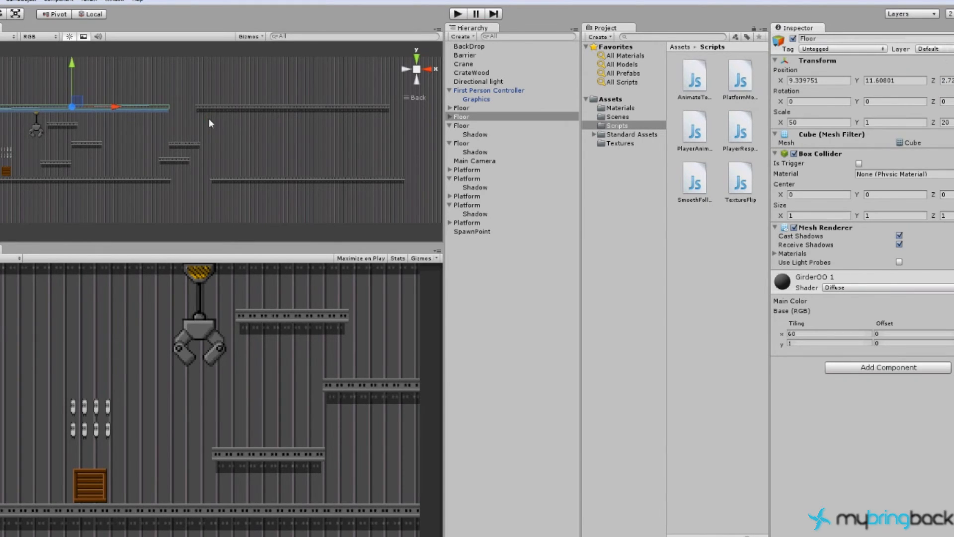
pyautogui.click(209, 118)
pyautogui.click(121, 50)
pyautogui.click(22, 1)
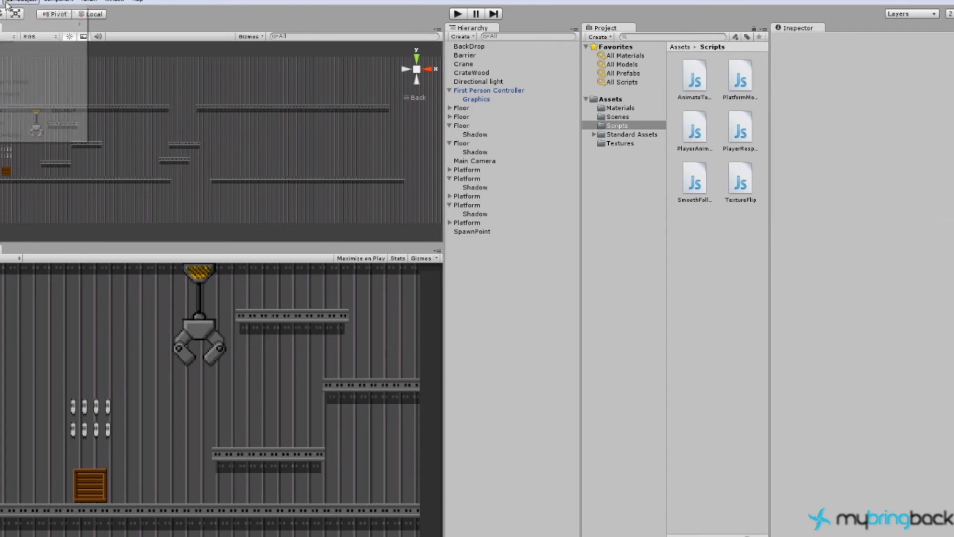
pyautogui.moveTo(28, 31)
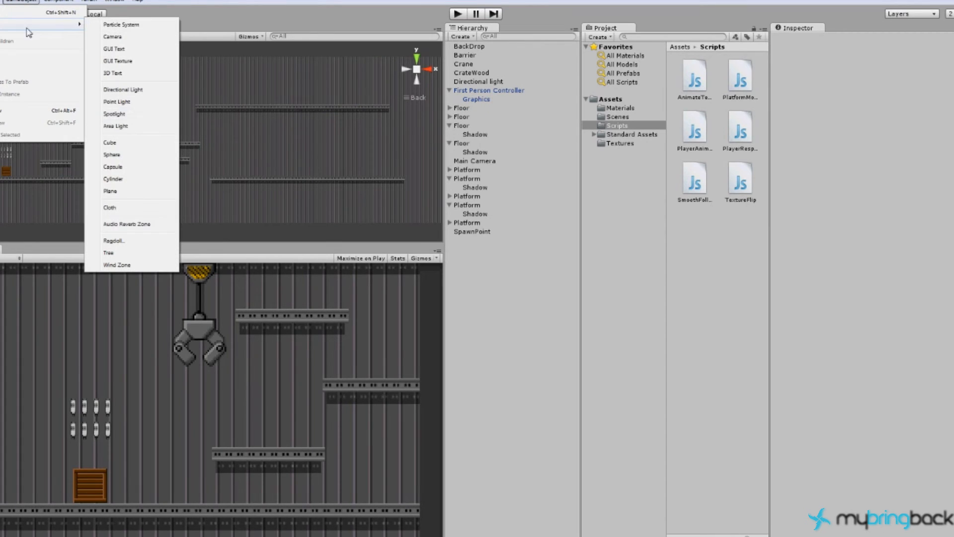
pyautogui.click(144, 143)
pyautogui.moveTo(197, 97); pyautogui.dragTo(204, 162)
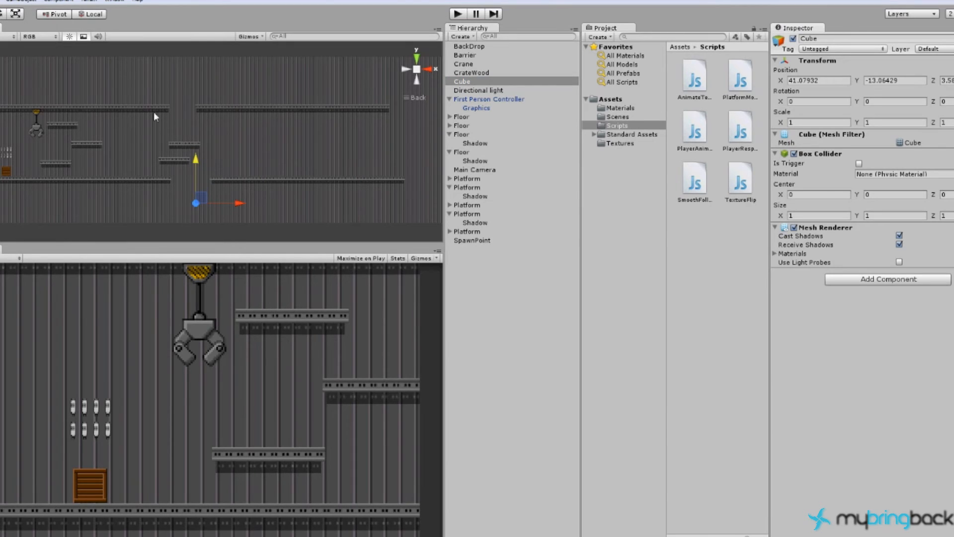
# Stretch the cube along X to a scale of about 123 so it spans under both floors, and set its Z scale to 30.
pyautogui.click(16, 14)
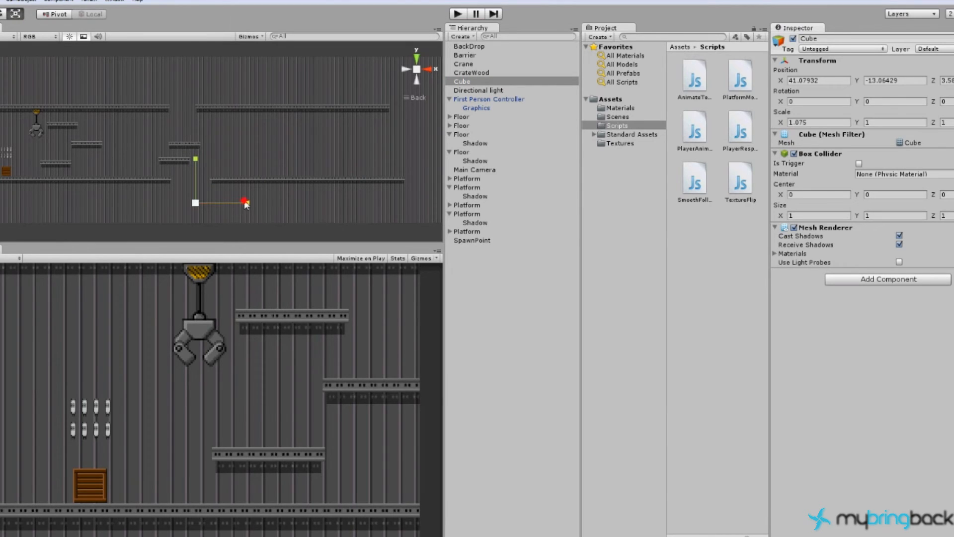
pyautogui.moveTo(245, 203); pyautogui.dragTo(891, 243)
pyautogui.moveTo(241, 204); pyautogui.dragTo(530, 200)
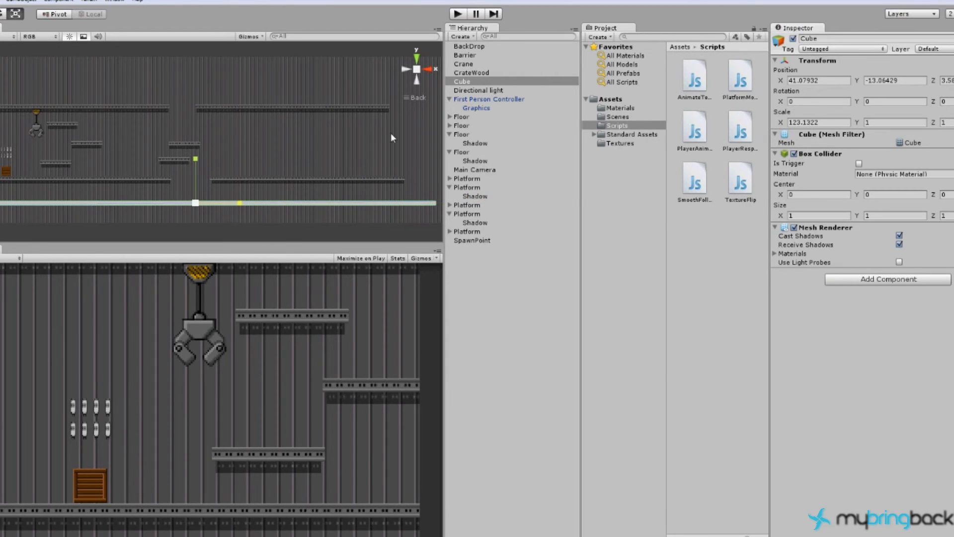
pyautogui.click(943, 122)
pyautogui.write('30')
# Set the cube's Y scale to 10 and lower it beneath the floors to about Y -15.2.
pyautogui.keyDown('alt'); pyautogui.moveTo(329, 125); pyautogui.dragTo(208, 195); pyautogui.keyUp('alt')
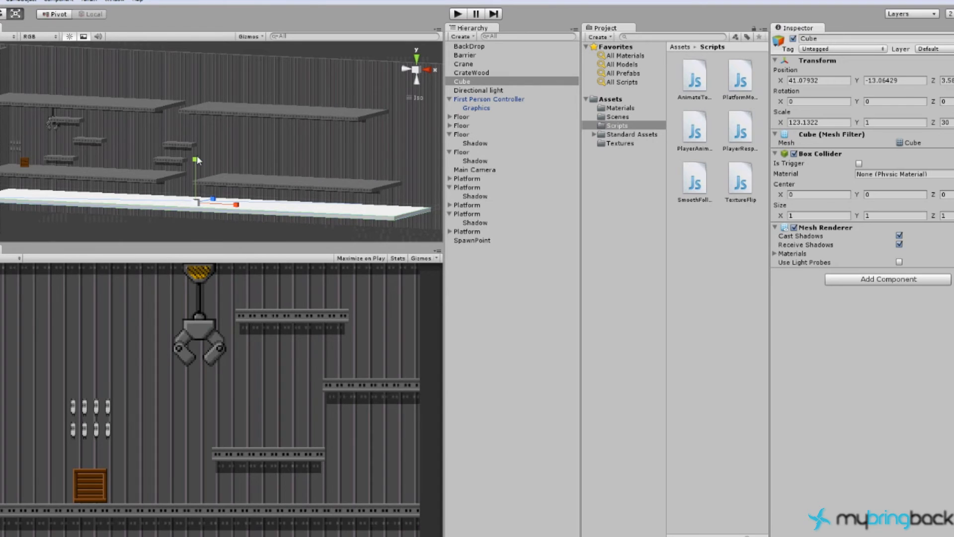
pyautogui.click(896, 122)
pyautogui.write('10')
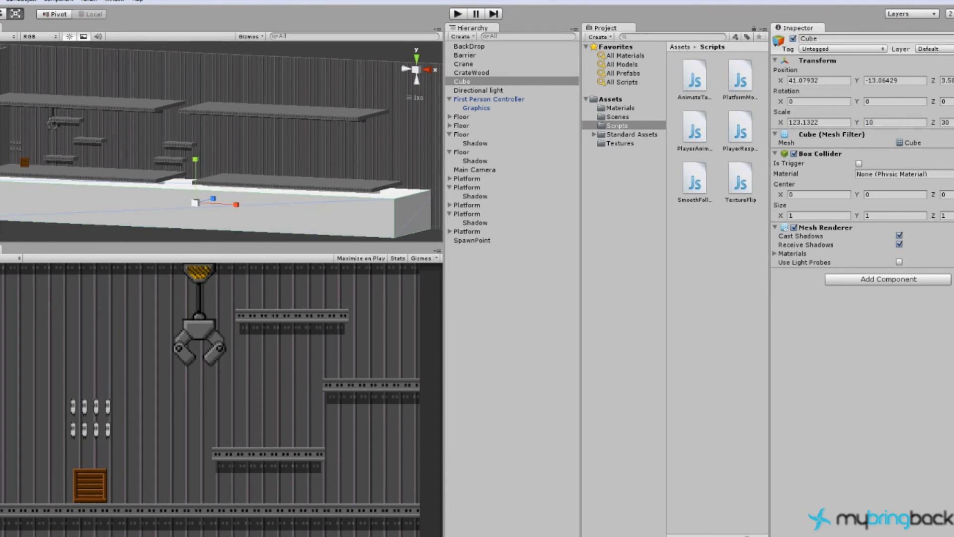
pyautogui.write('w')
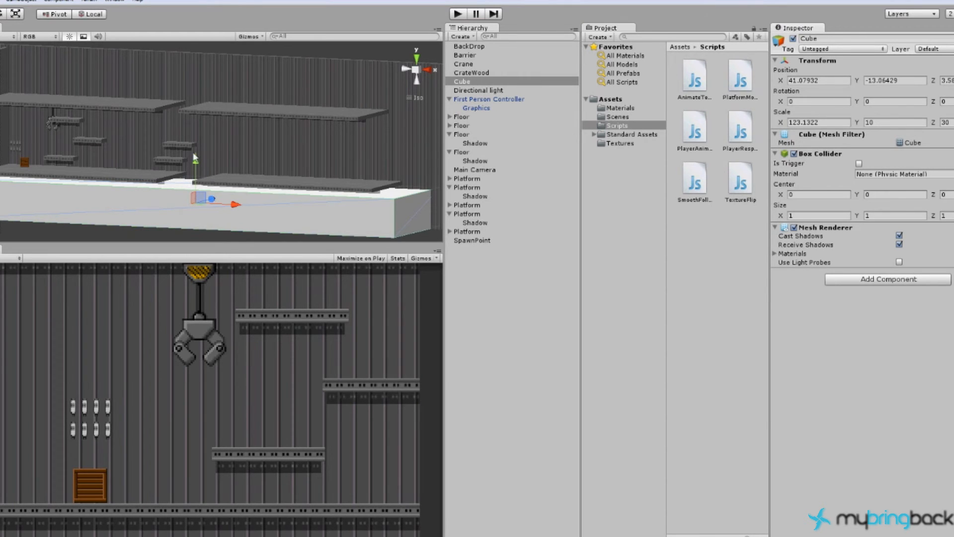
pyautogui.moveTo(196, 160); pyautogui.dragTo(196, 168)
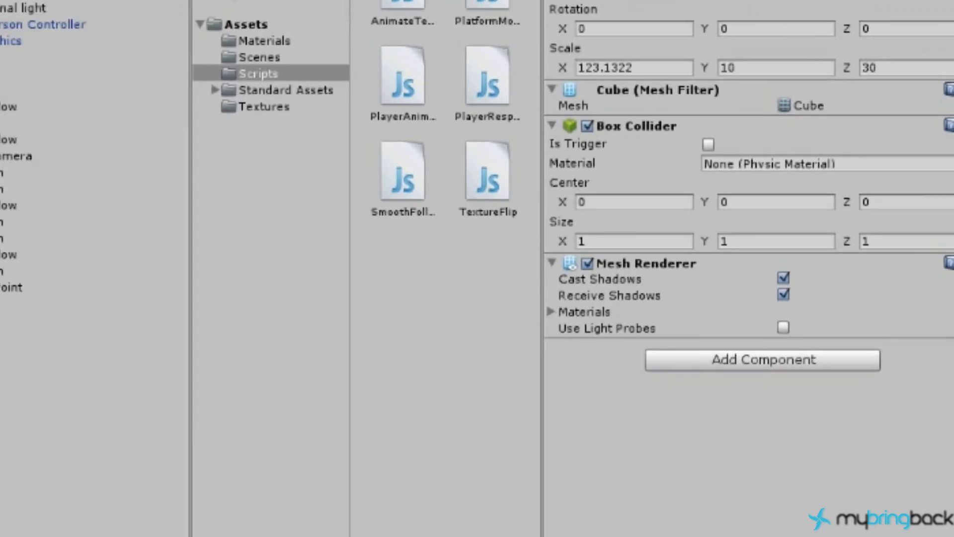
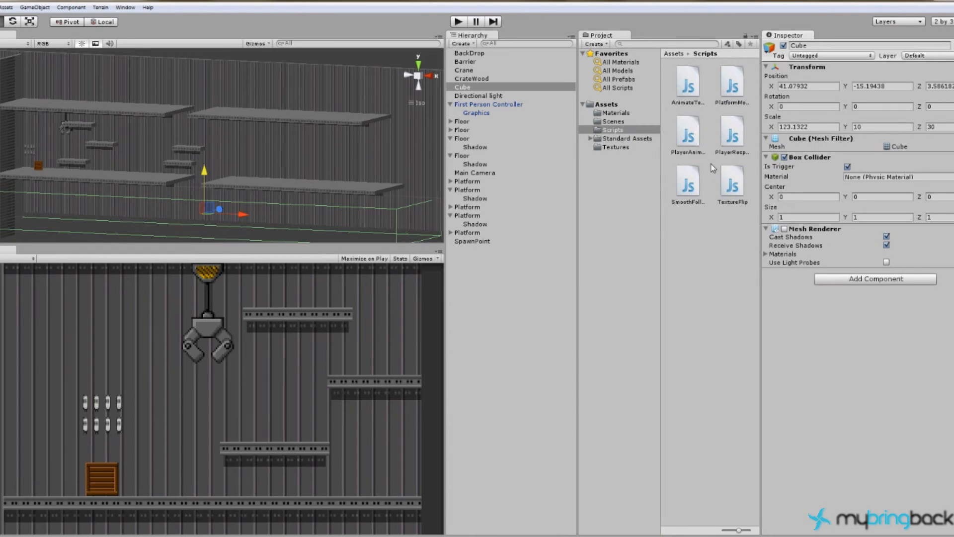
# Attach the PlayerRespawn script to the cube and assign the Player prefab and the SpawnPoint object to its Player and Spawn Point variables.
pyautogui.moveTo(730, 139); pyautogui.dragTo(818, 312)
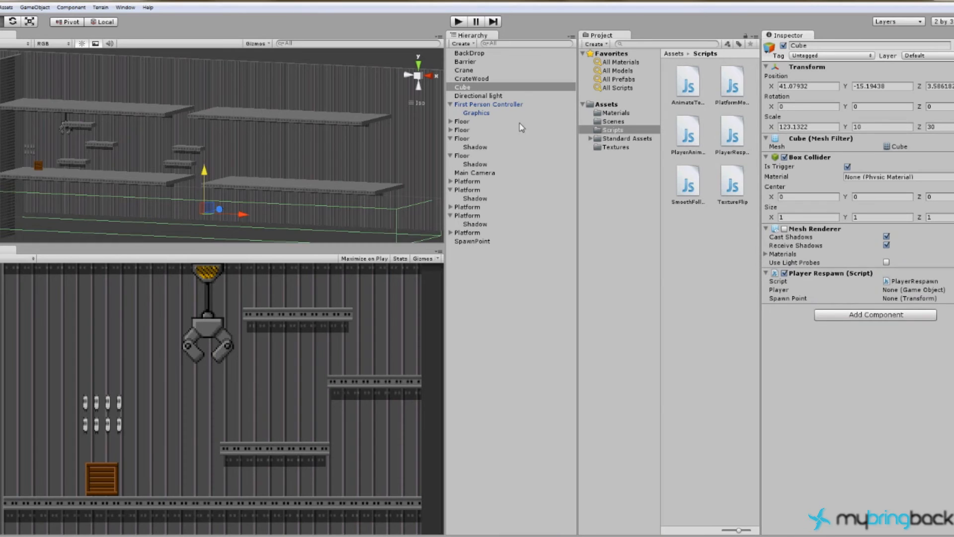
pyautogui.moveTo(498, 106); pyautogui.dragTo(521, 106)
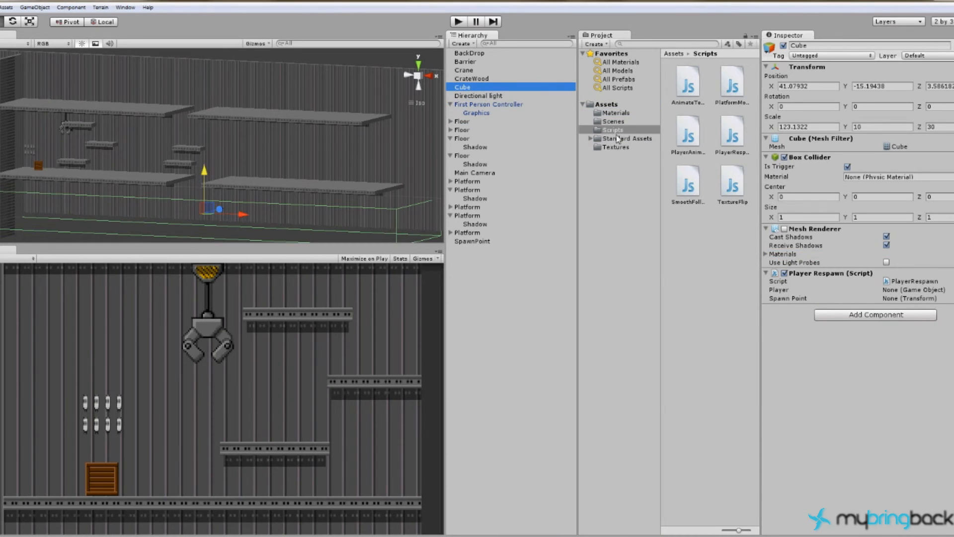
pyautogui.click(606, 105)
pyautogui.moveTo(731, 84); pyautogui.dragTo(893, 291)
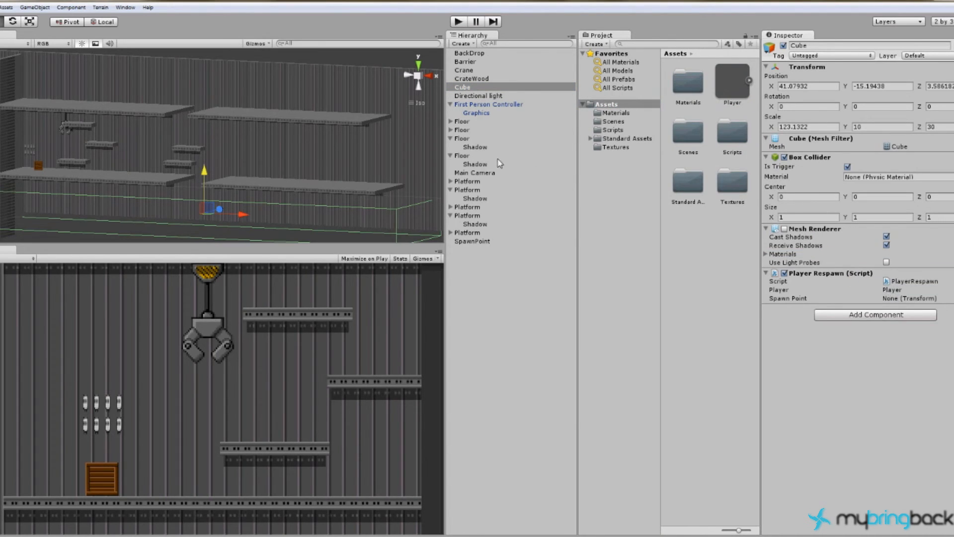
pyautogui.moveTo(473, 246); pyautogui.dragTo(899, 299)
# Play-test the level by walking the player off the lower floor's edge into the gap, and stop the game.
pyautogui.click(457, 23)
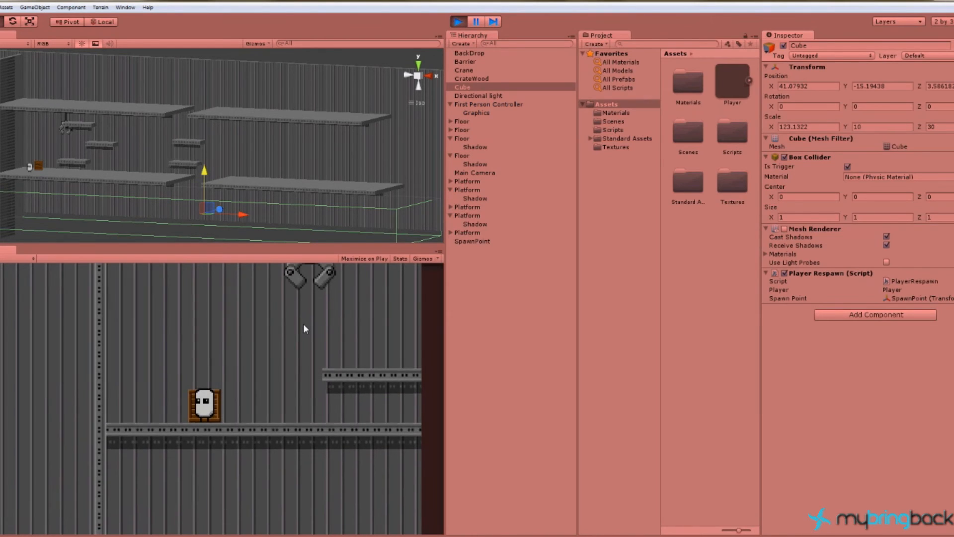
pyautogui.press('Right')
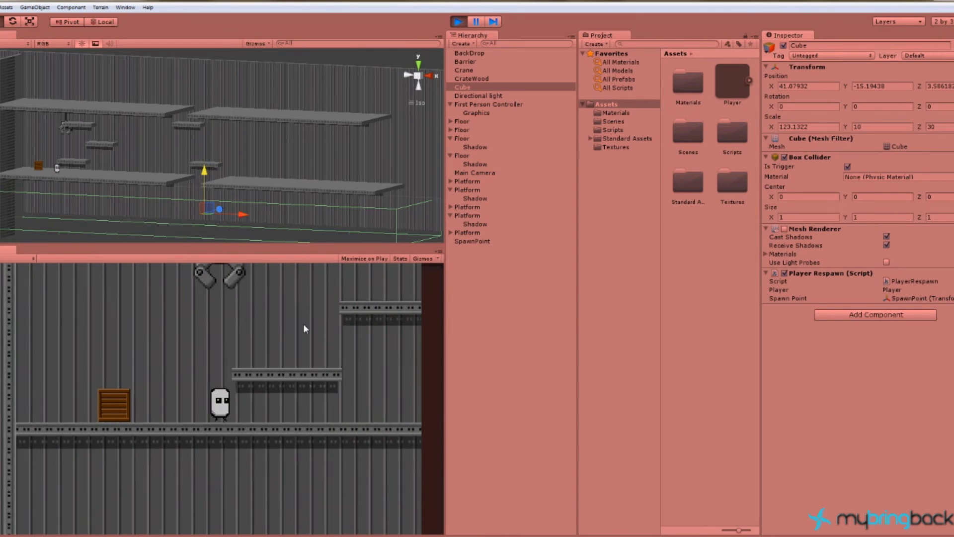
pyautogui.press('Right')
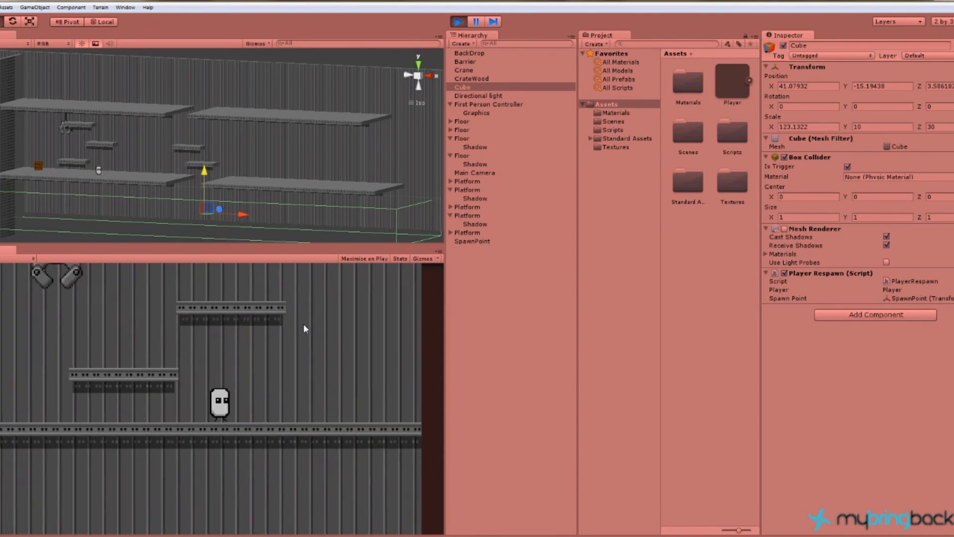
pyautogui.press('Right')
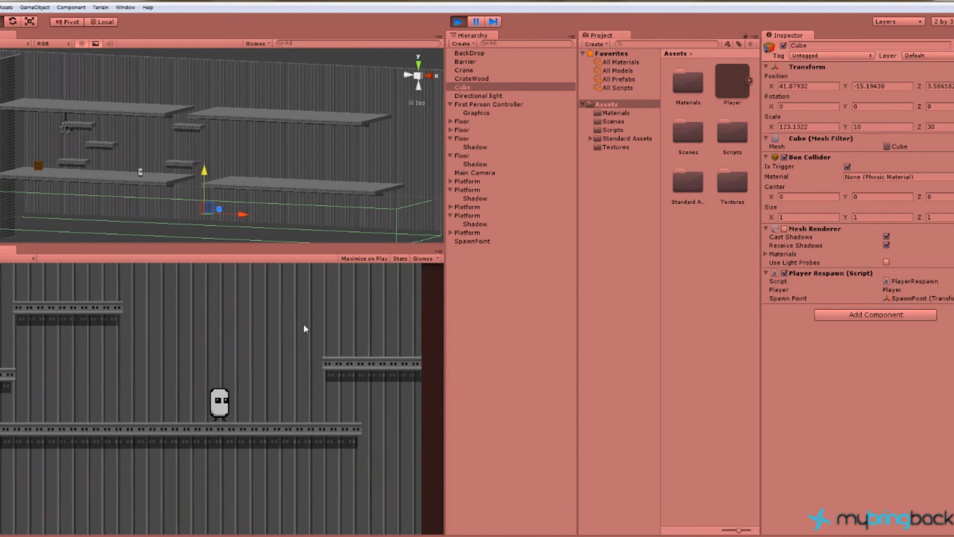
pyautogui.press('Right')
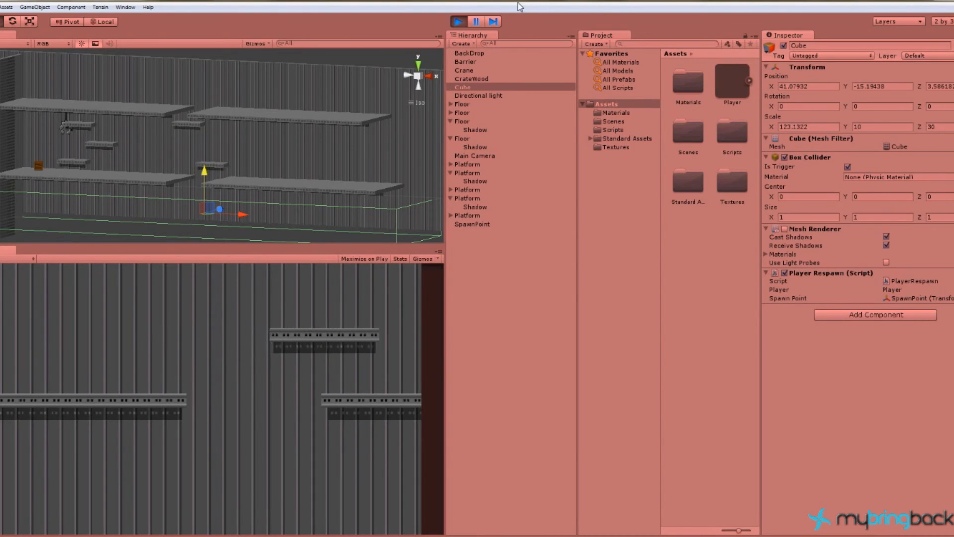
pyautogui.click(460, 22)
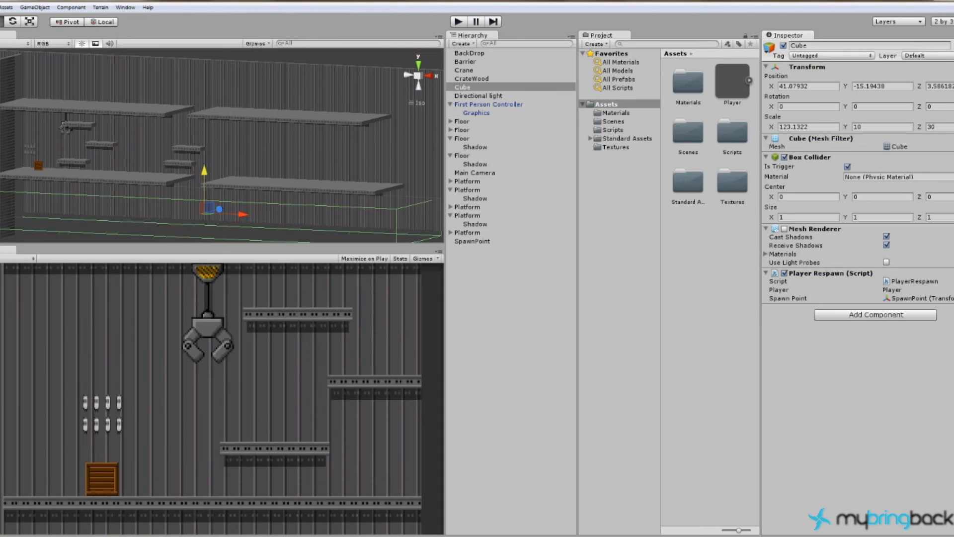
# In the PlayerRespawn script in MonoDevelop, begin a line below the Destroy call with "var P : GameObject = Instatiate(".
pyautogui.hotkey('alt', 'Tab')
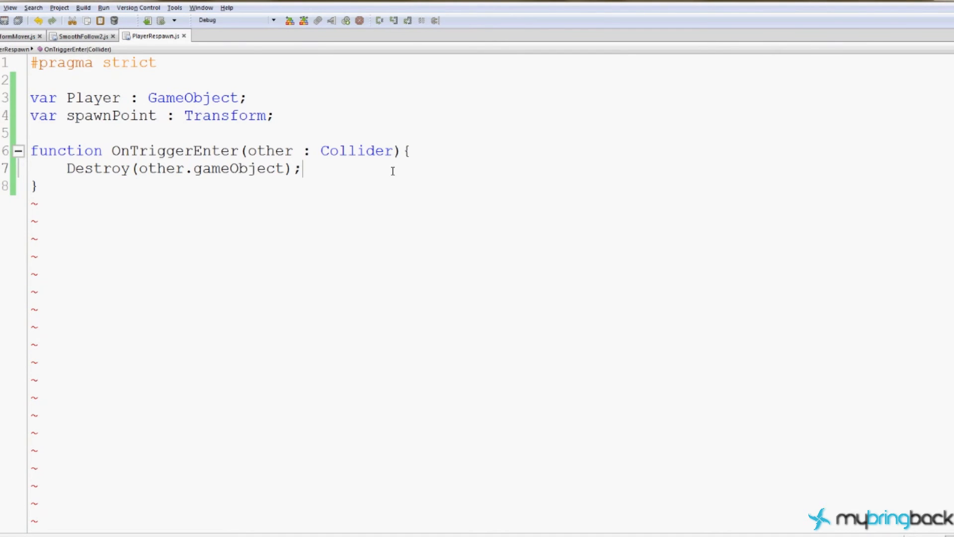
pyautogui.press('Return')
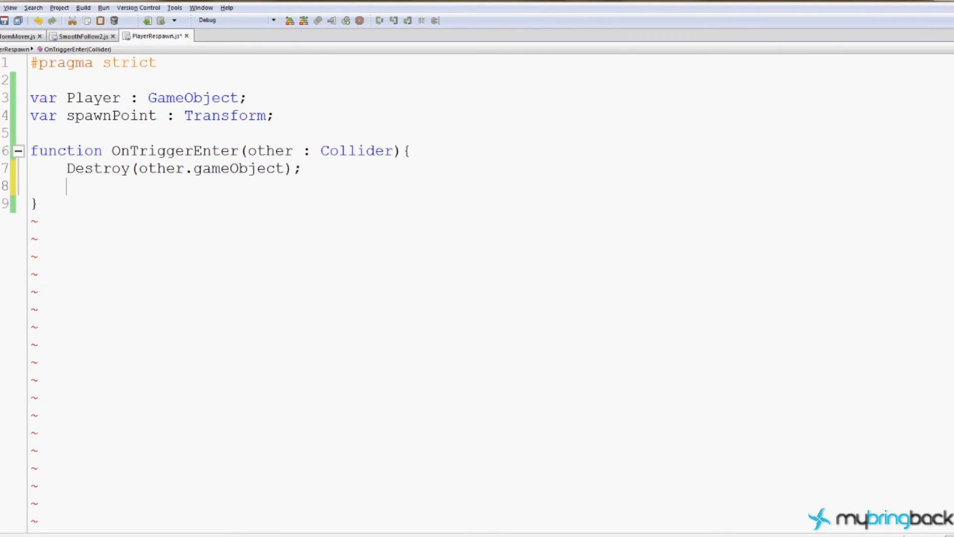
pyautogui.write('var P')
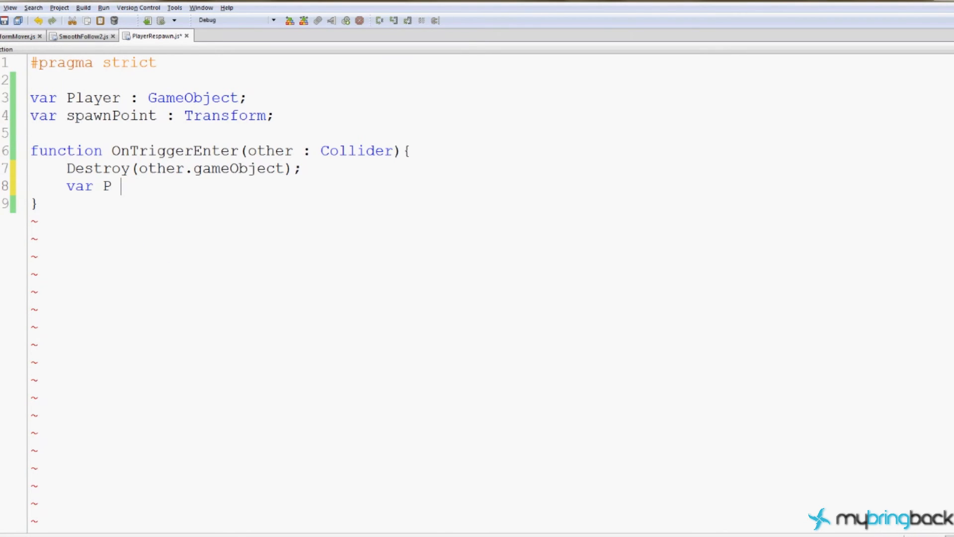
pyautogui.write(' : Gameo')
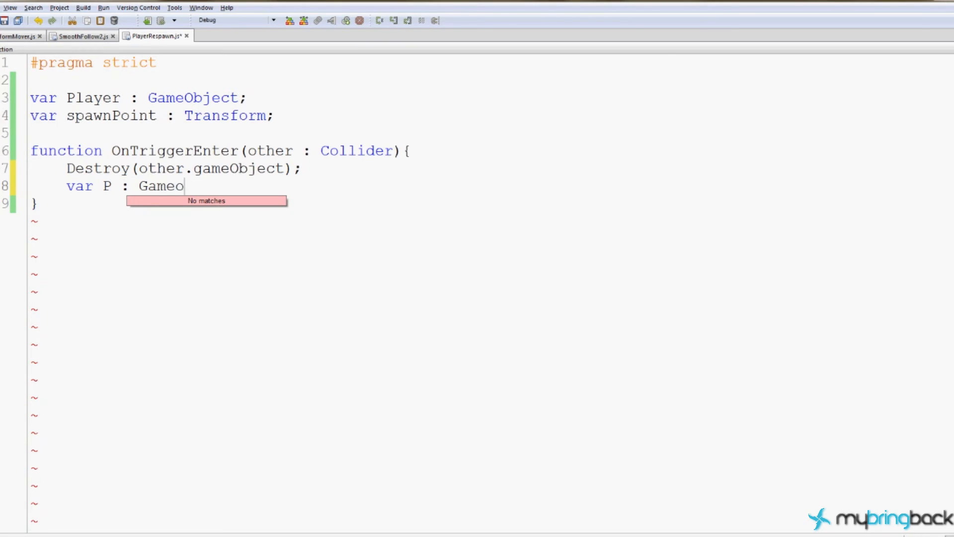
pyautogui.press('BackSpace')
pyautogui.write('Object = Inst')
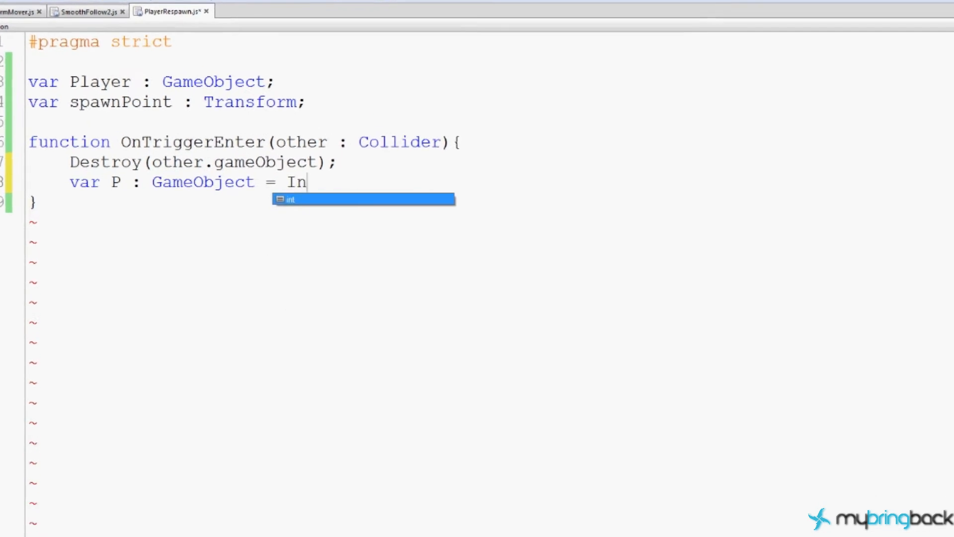
pyautogui.write('atiat')
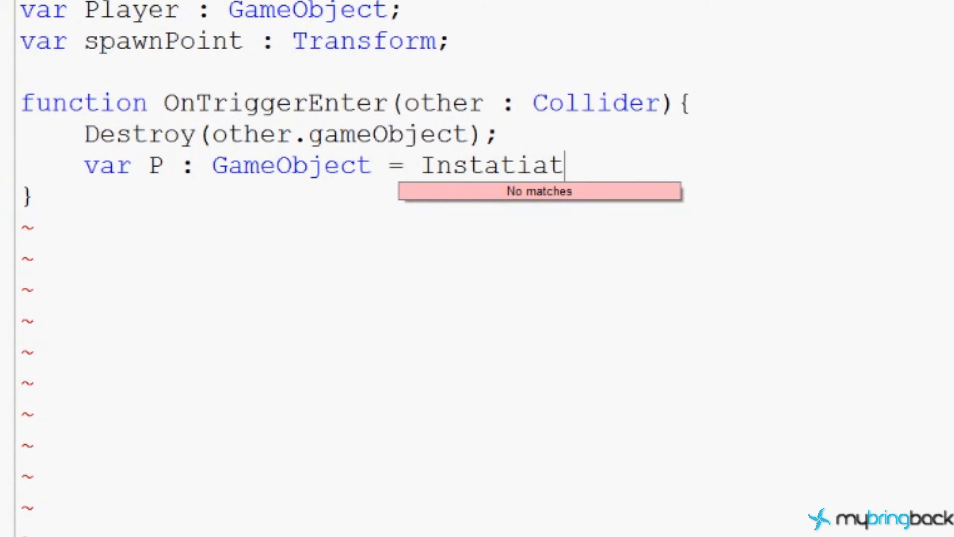
pyautogui.write('e(')
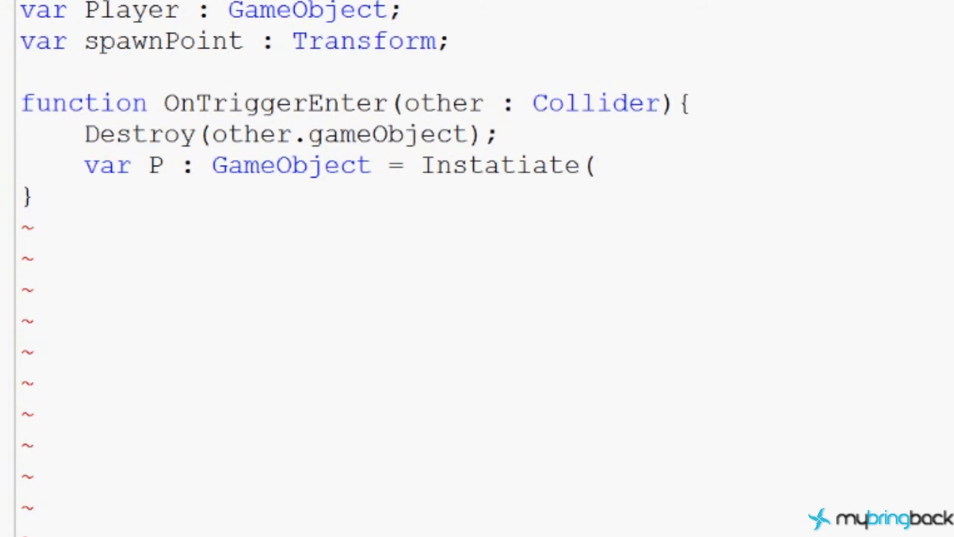
# Complete the call with the arguments Player, spawnPoint.position and Quaternion.identity, close the statement, and save the script.
pyautogui.write('Pla')
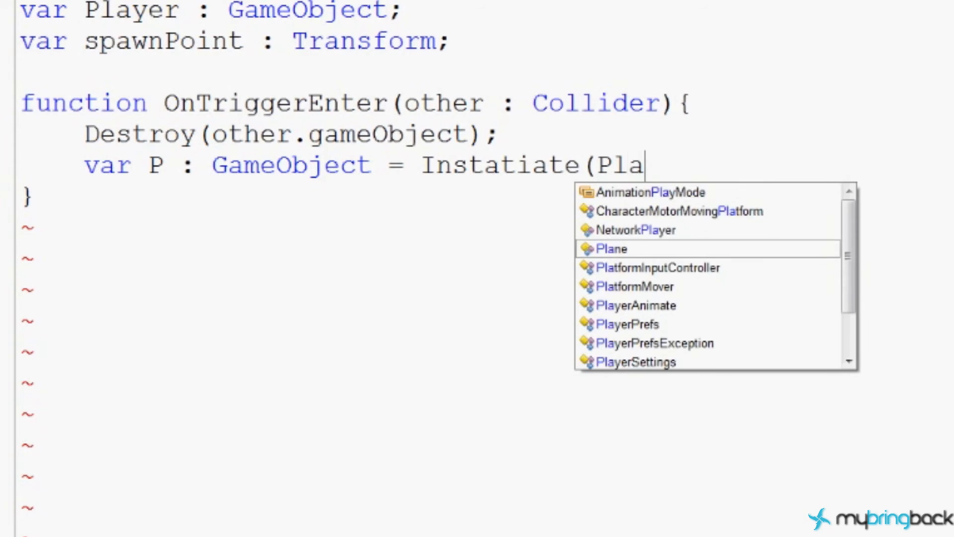
pyautogui.write('yer, ')
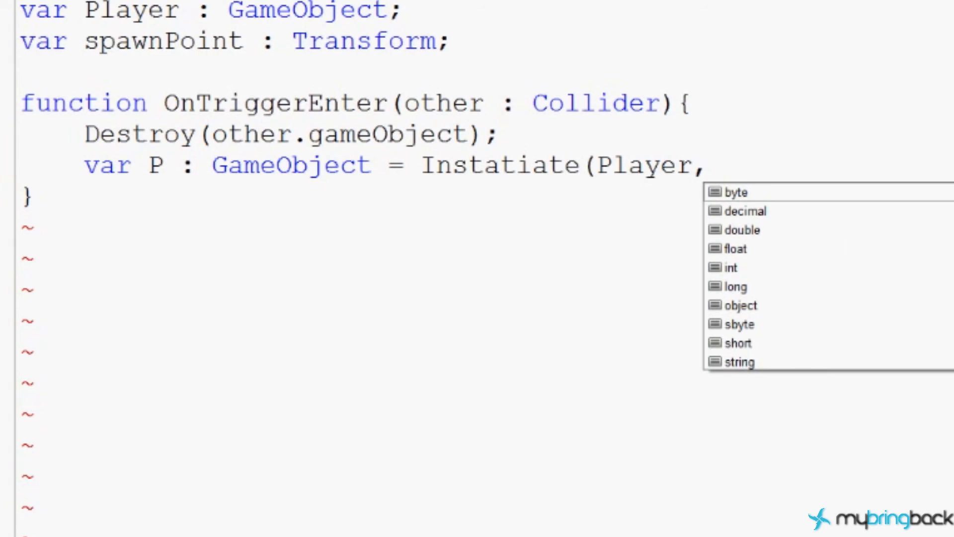
pyautogui.write('spa')
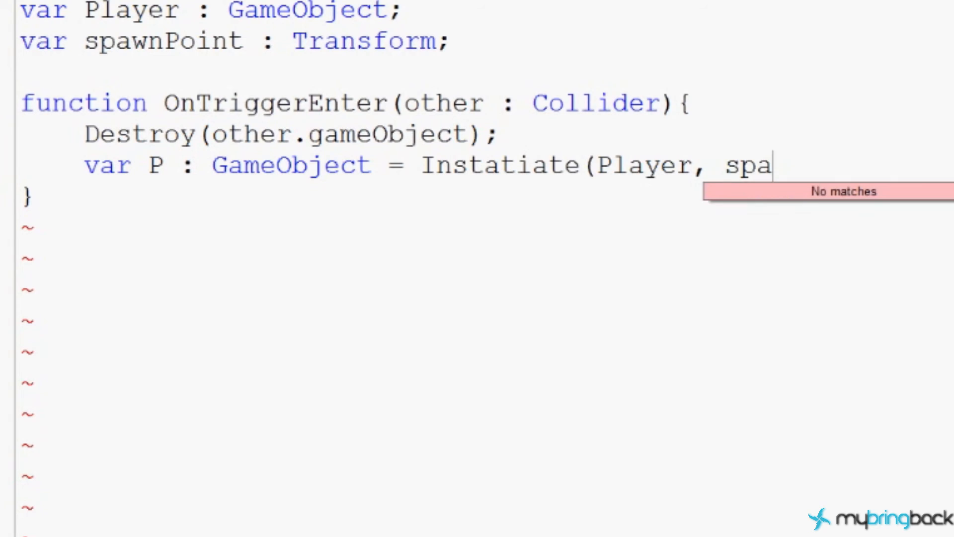
pyautogui.write('wnPoint.')
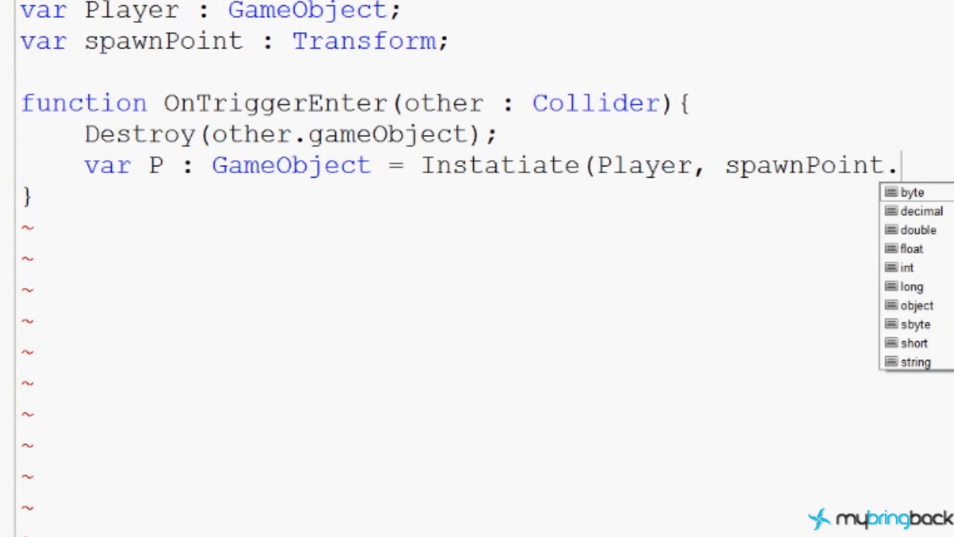
pyautogui.write('posi')
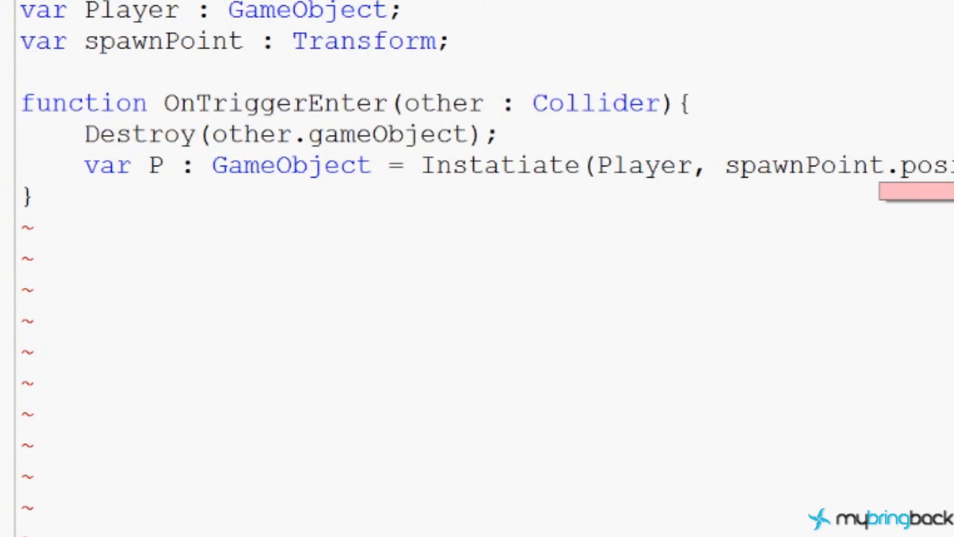
pyautogui.write('tion, Q')
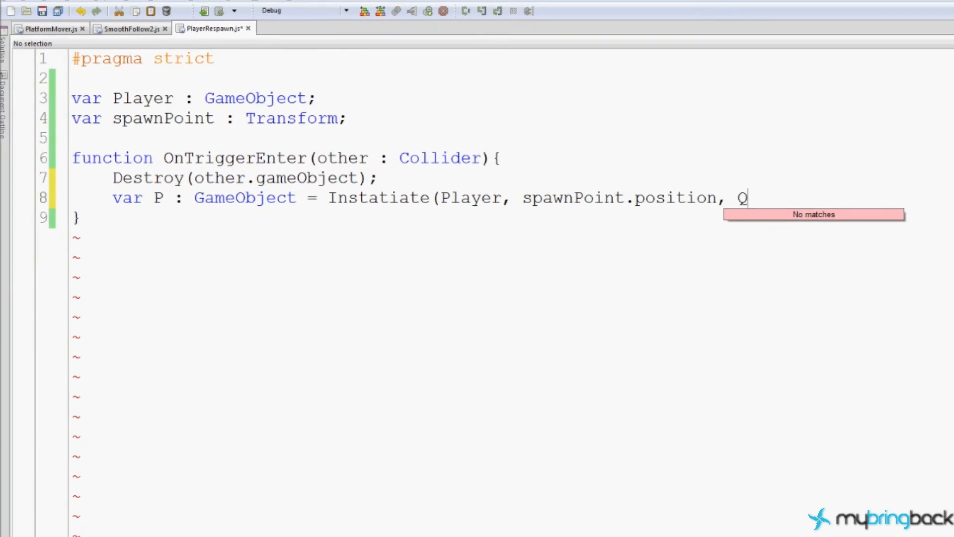
pyautogui.write('ua')
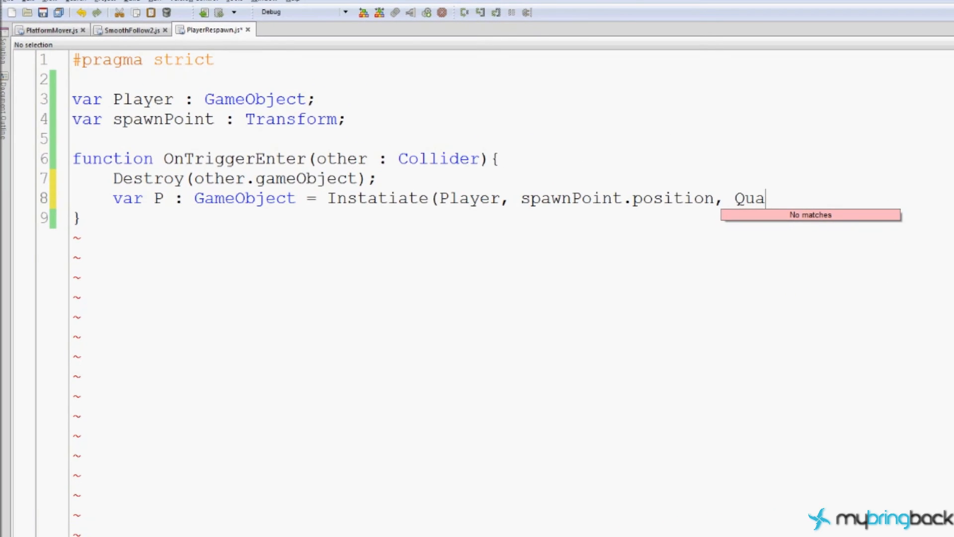
pyautogui.write('ternion')
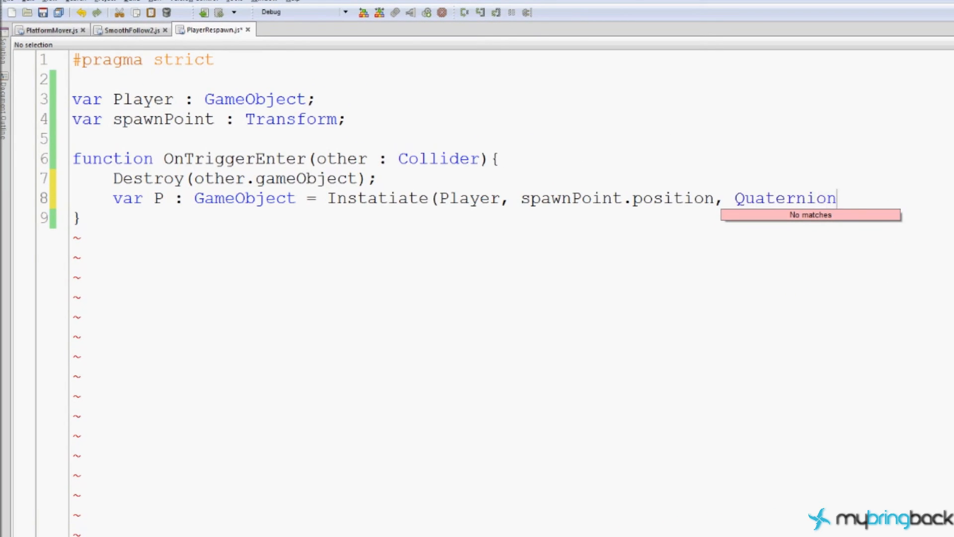
pyautogui.write('.ide')
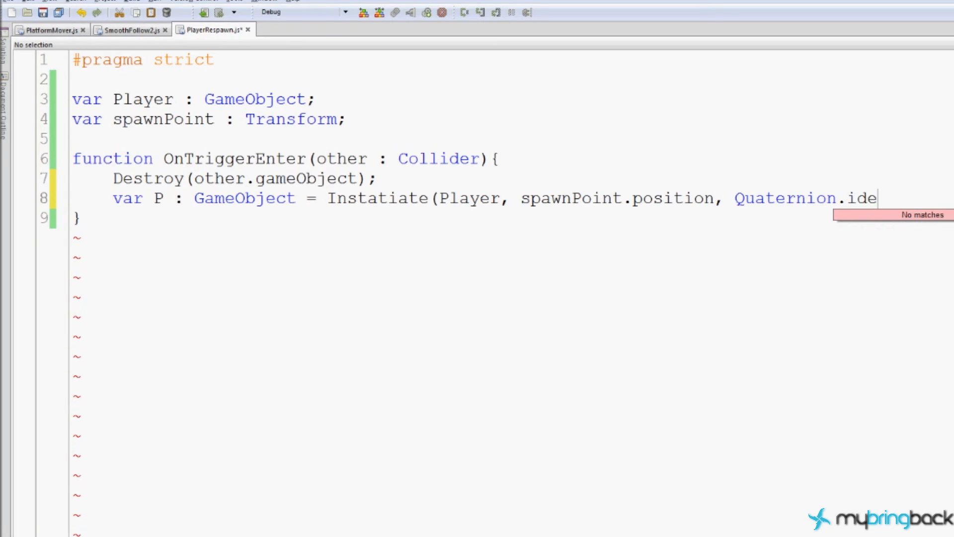
pyautogui.write('ntity);')
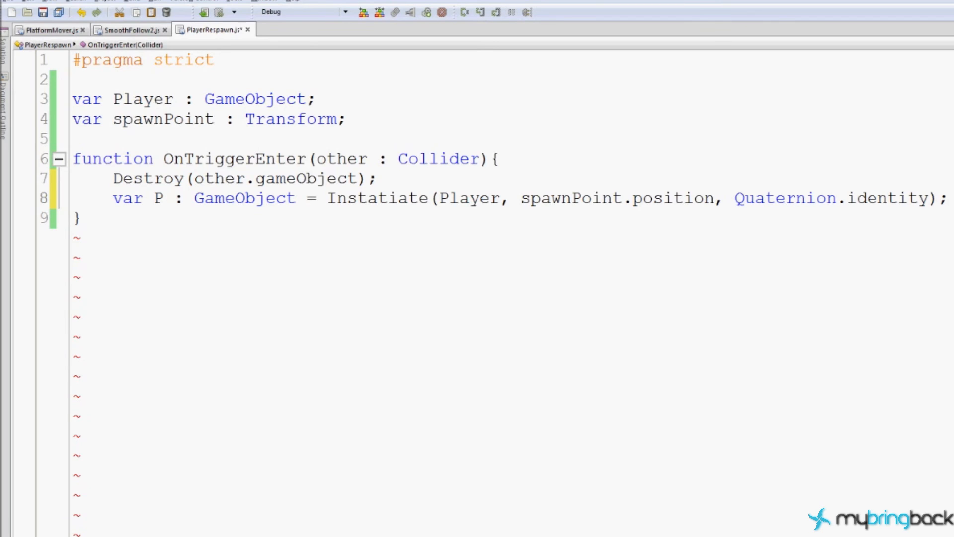
pyautogui.hotkey('ctrl', 's')
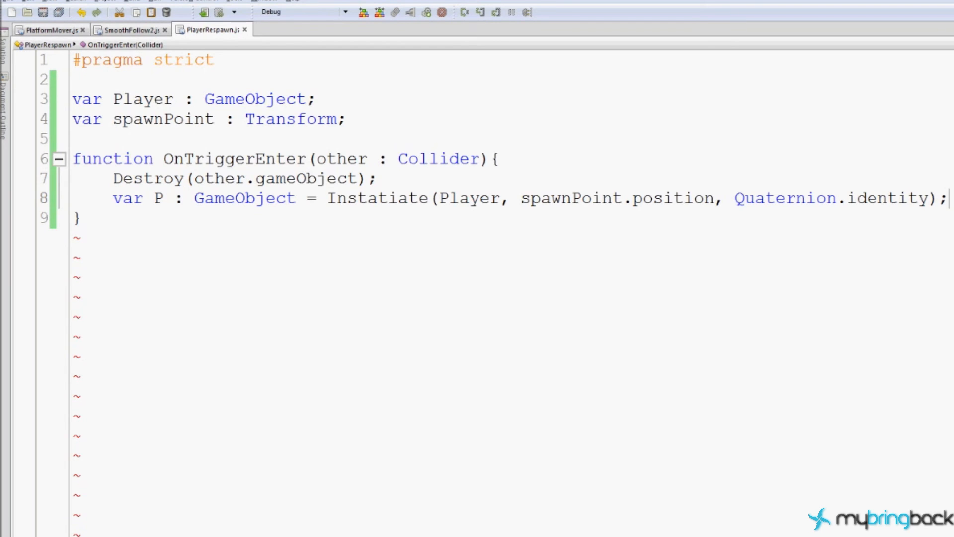
# Try to run the game in Unity, correct the misspelled Instatiate call to Instantiate in the PlayerRespawn script, and save it.
pyautogui.hotkey('alt', 'Tab')
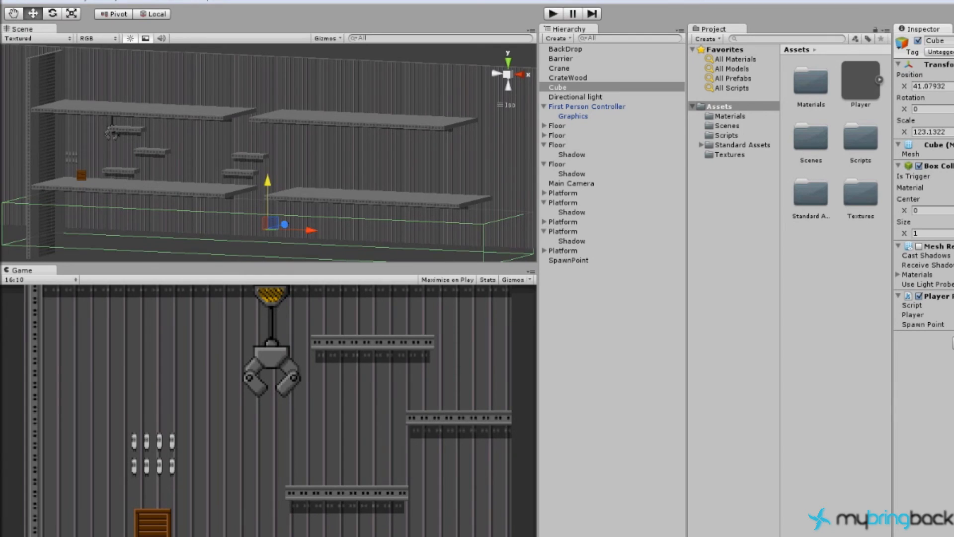
pyautogui.click(553, 15)
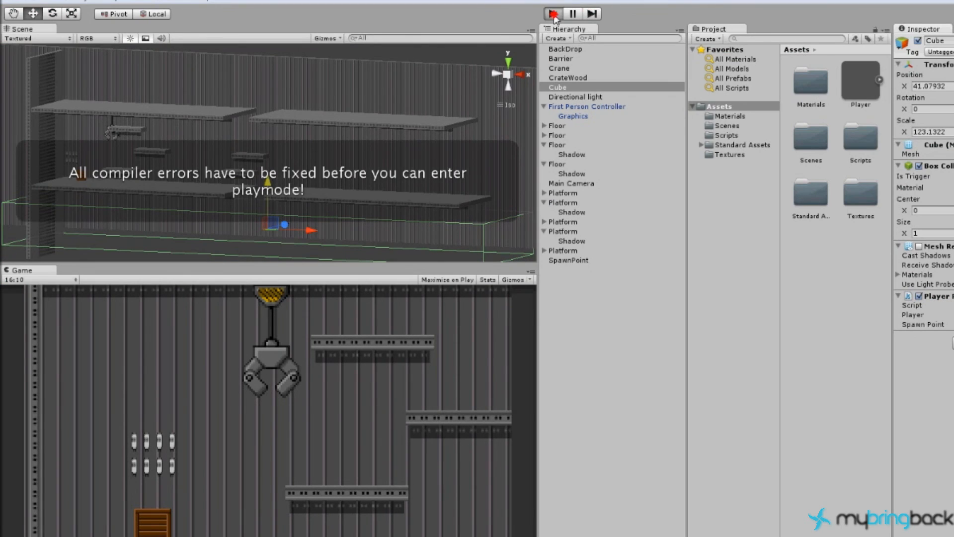
pyautogui.click(278, 536)
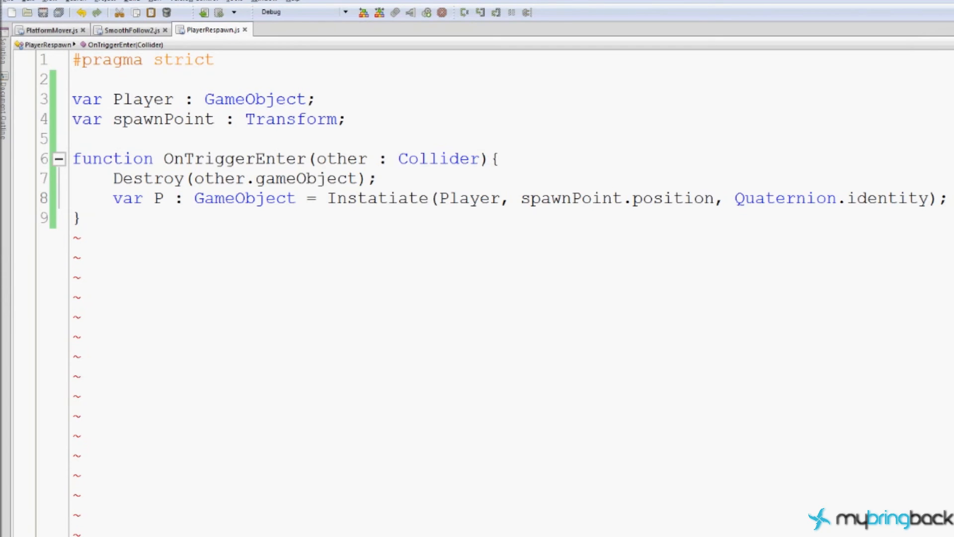
pyautogui.click(378, 198)
pyautogui.write('n')
pyautogui.hotkey('ctrl', 's')
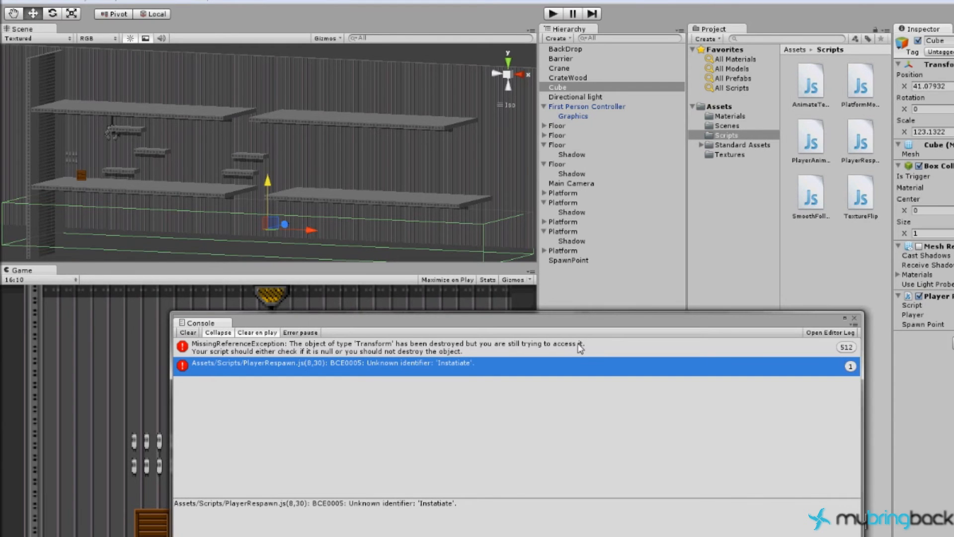
# Clear the old errors from the Unity Console, close it, and recheck the corrected Instantiate line in the script.
pyautogui.click(188, 333)
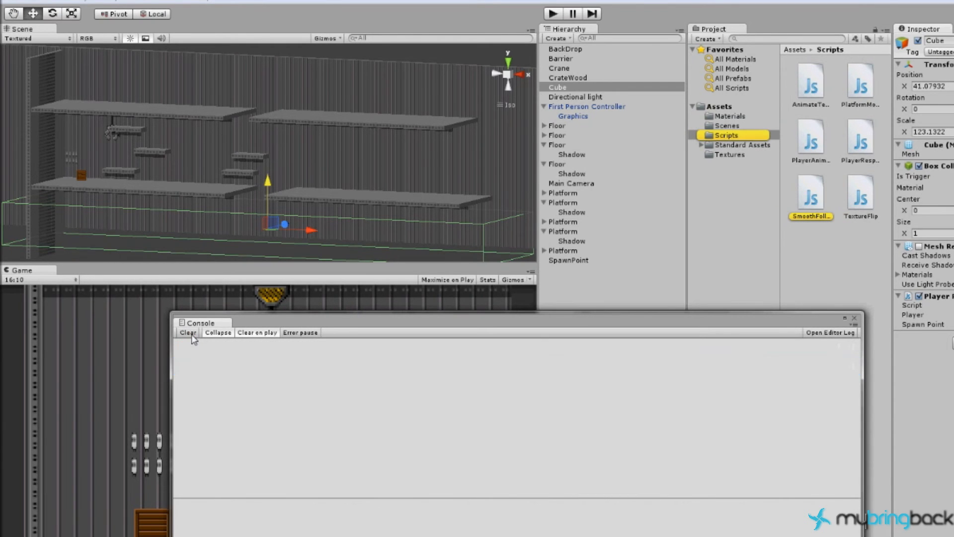
pyautogui.click(854, 320)
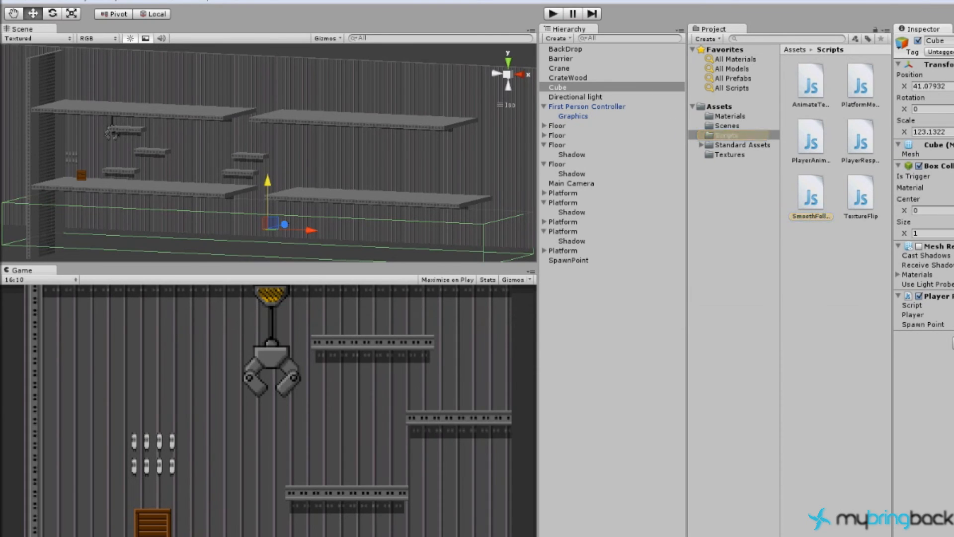
pyautogui.hotkey('alt', 'Tab')
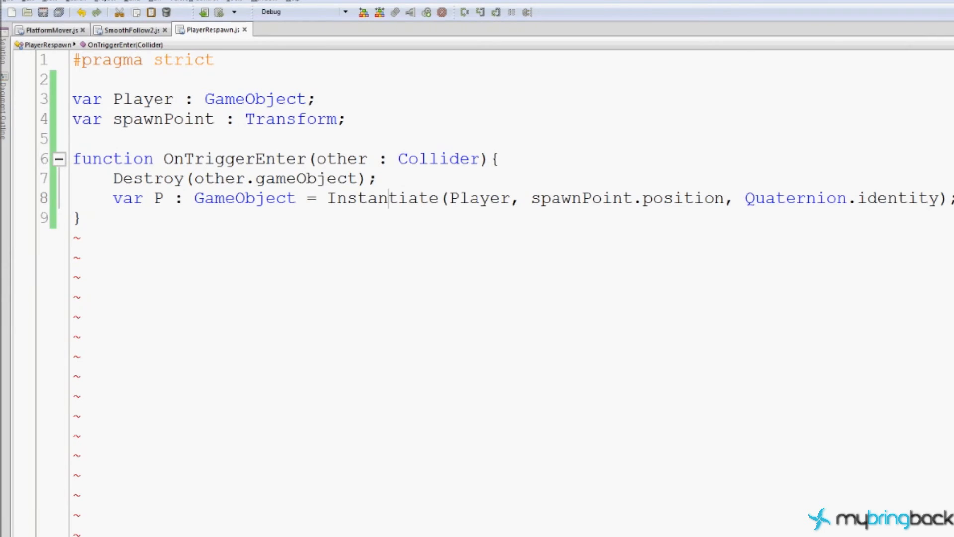
pyautogui.hotkey('alt', 'Tab')
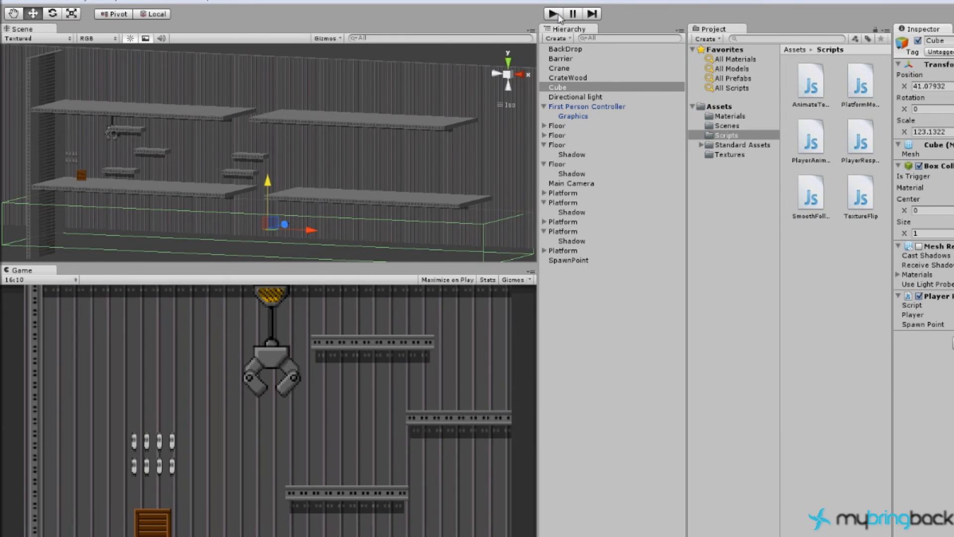
# Move the First Person Controller along X to about 25.2, near the gap in the lower floor, and view the scene from the back.
pyautogui.click(563, 110)
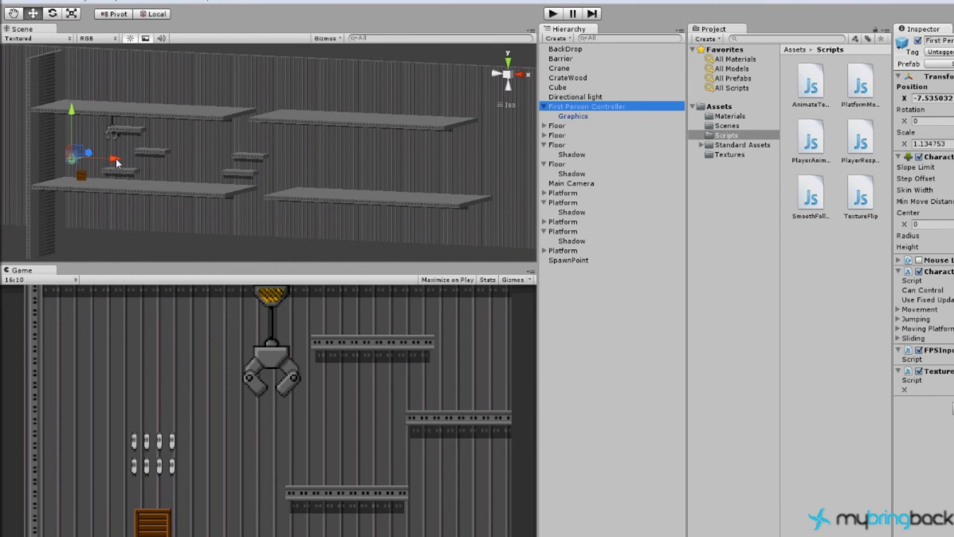
pyautogui.moveTo(118, 163); pyautogui.dragTo(245, 177)
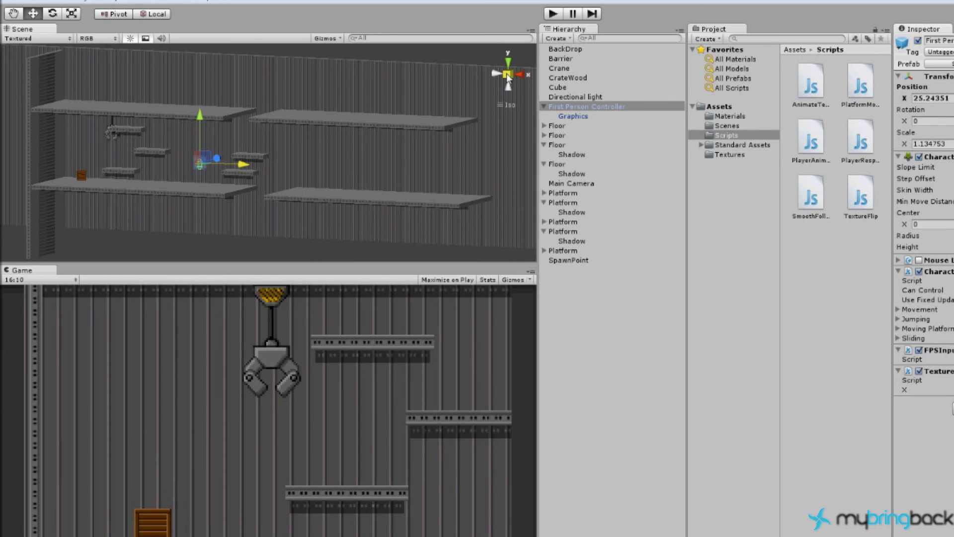
pyautogui.click(499, 74)
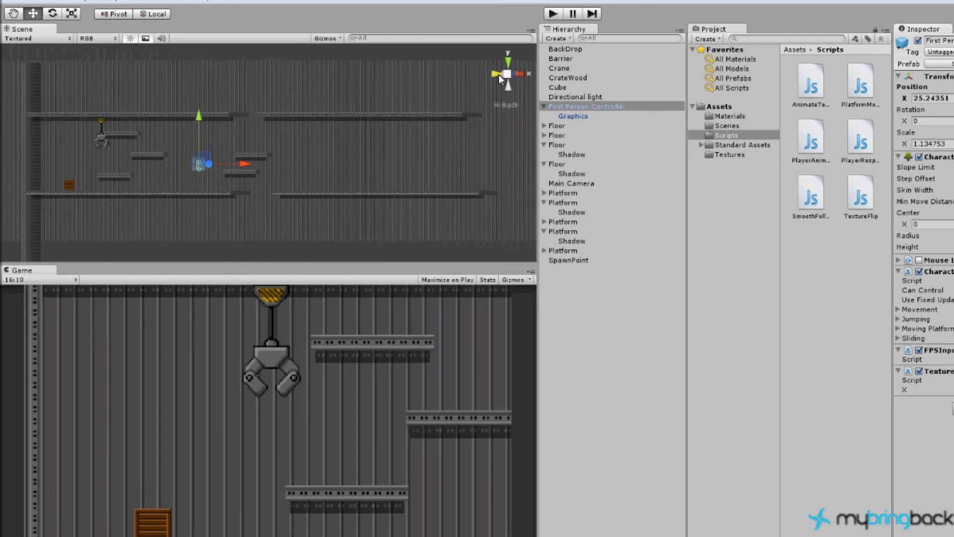
# Play-test the respawn by walking the player off the lower floor into the gap, and stop the game.
pyautogui.click(558, 14)
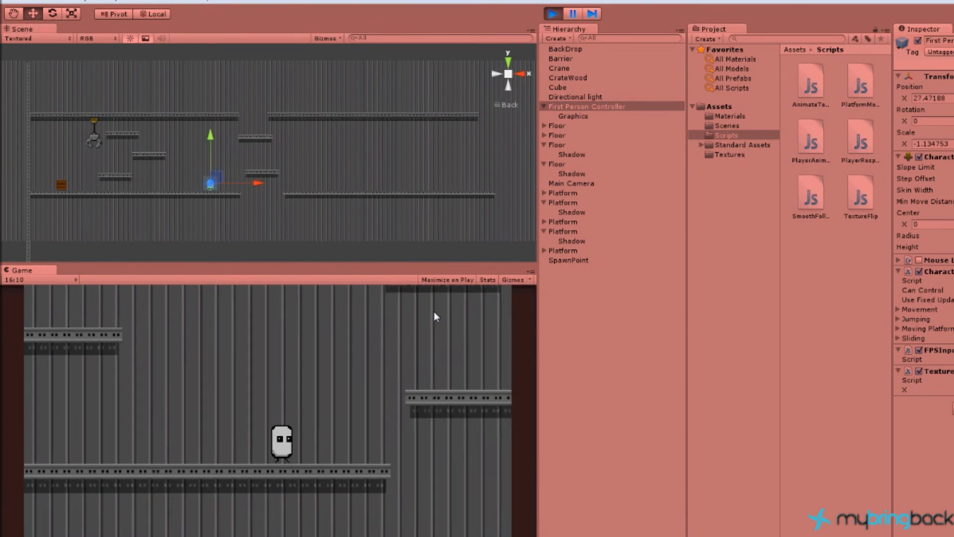
pyautogui.press('Right')
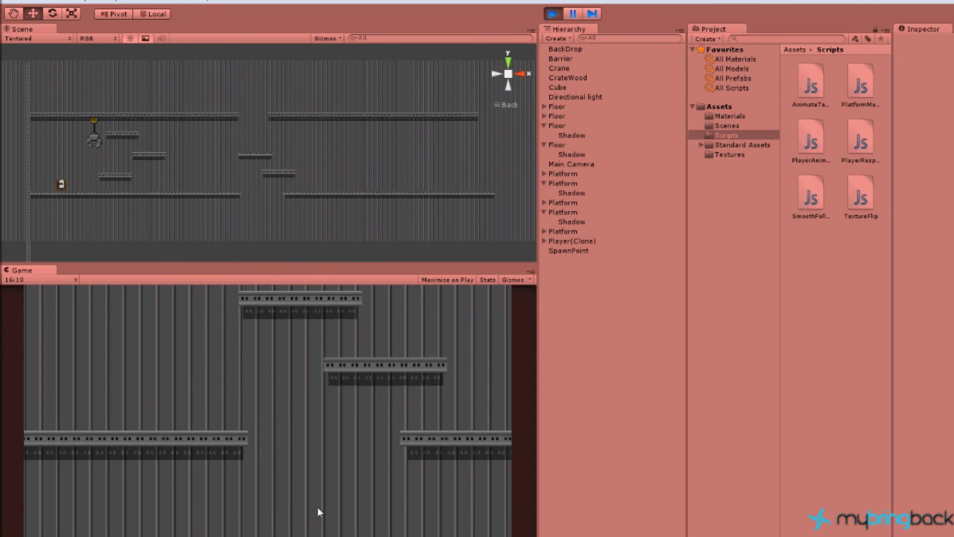
pyautogui.hotkey('ctrl', 'p')
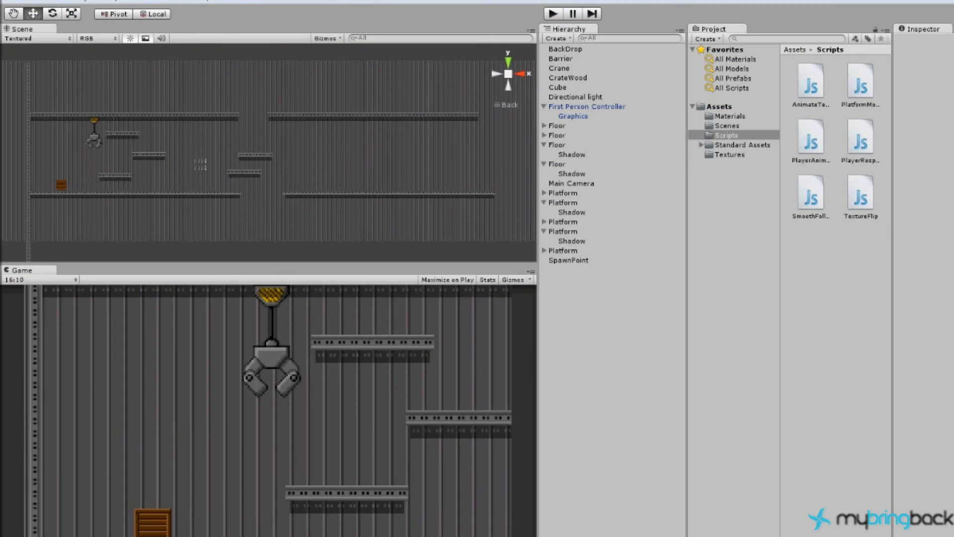
# Switch to the PlayerRespawn script in MonoDevelop and add an empty line below the Instantiate statement.
pyautogui.click(238, 536)
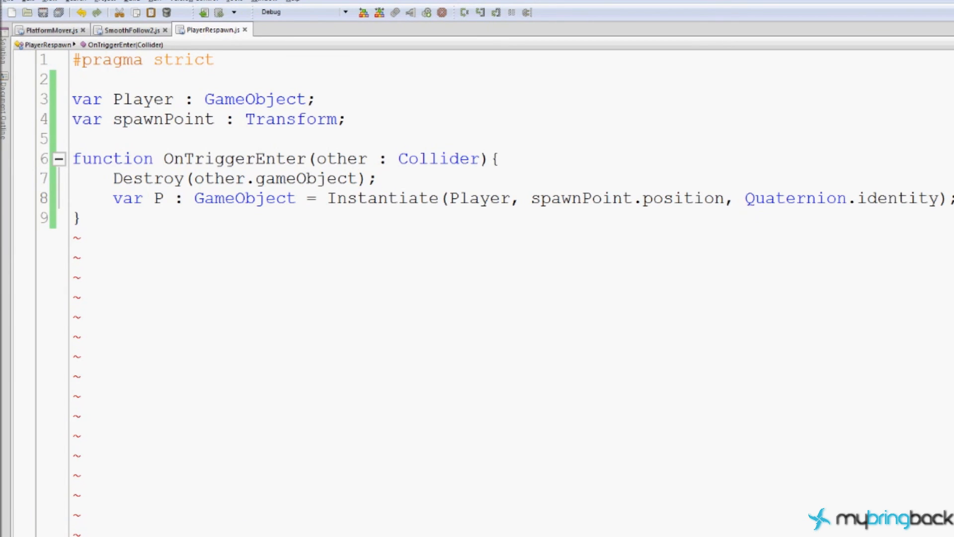
pyautogui.press('Return')
pyautogui.write('Came')
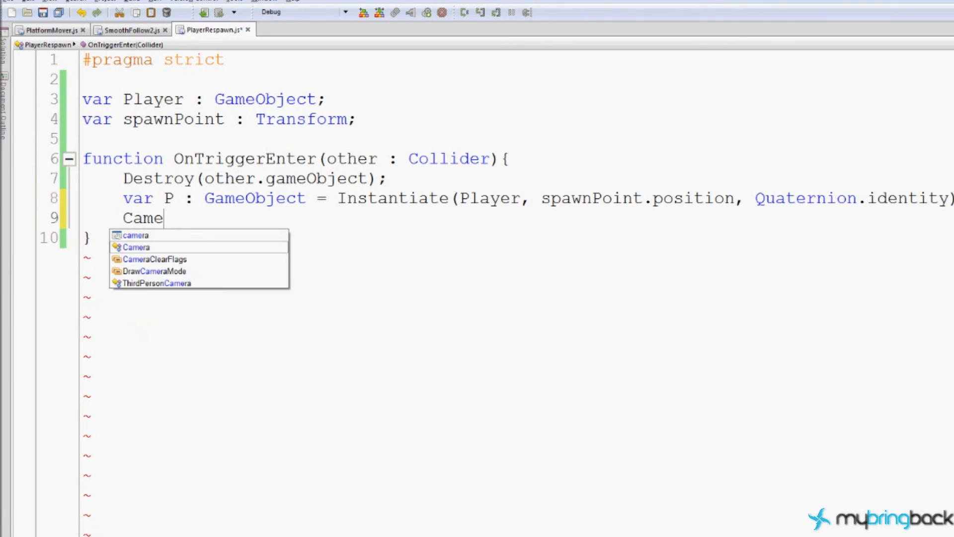
pyautogui.write('ra.ma')
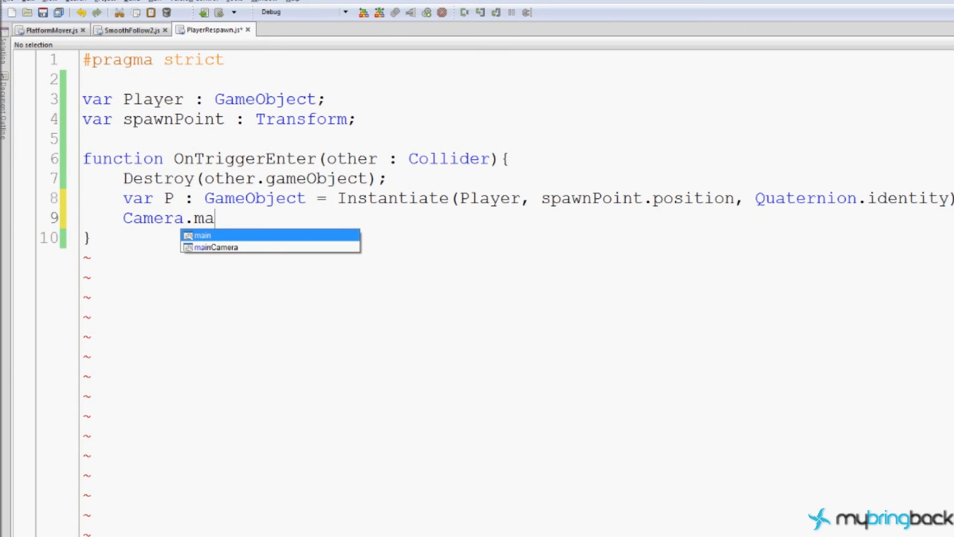
pyautogui.press('Return')
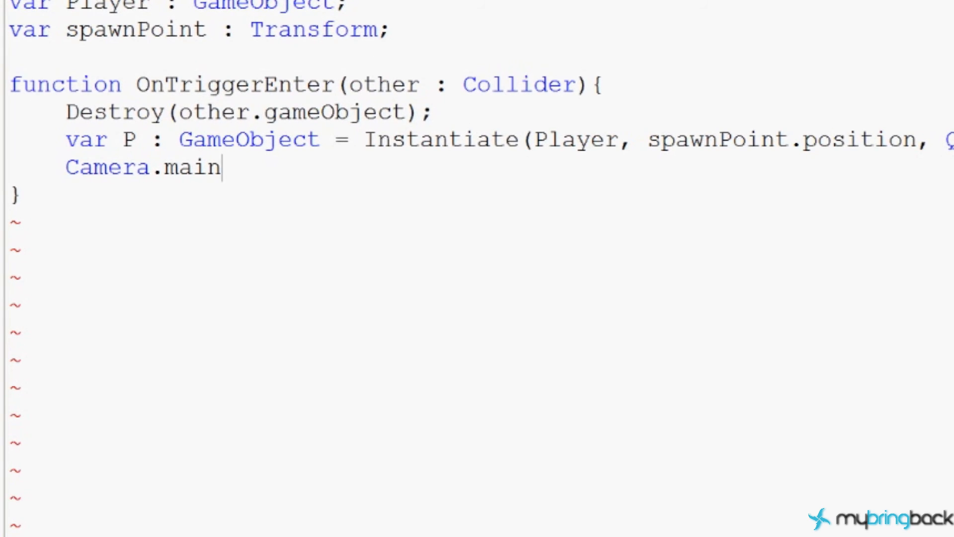
pyautogui.write('.')
pyautogui.press('BackSpace')
pyautogui.press('BackSpace')
pyautogui.press('BackSpace')
pyautogui.press('BackSpace')
pyautogui.press('BackSpace')
pyautogui.press('BackSpace')
pyautogui.press('BackSpace')
pyautogui.press('BackSpace')
pyautogui.press('BackSpace')
pyautogui.press('BackSpace')
pyautogui.press('BackSpace')
pyautogui.press('BackSpace')
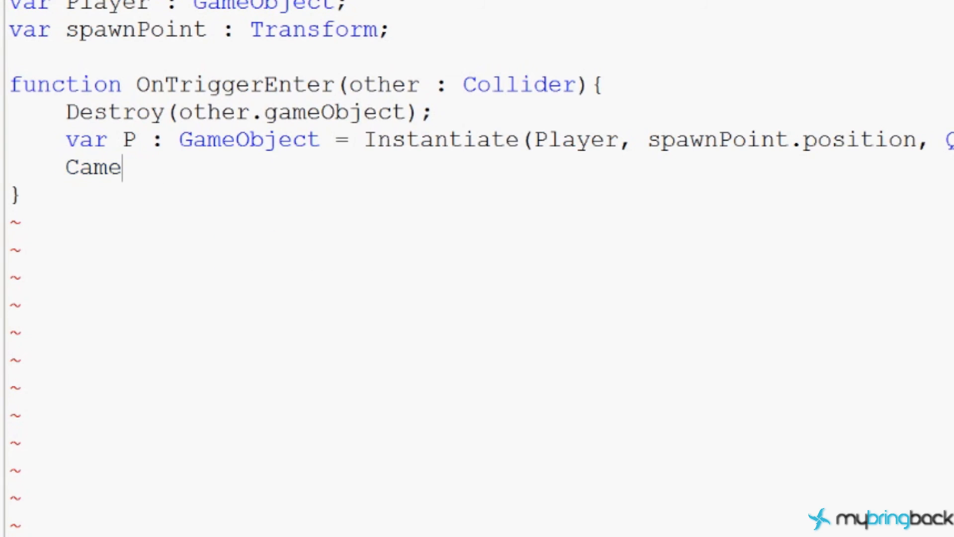
# Add the line "var sf = Camera.main.GetComponent(SmoothFollow2);" below the Instantiate statement in OnTriggerEnter, followed by a new line.
pyautogui.write('var')
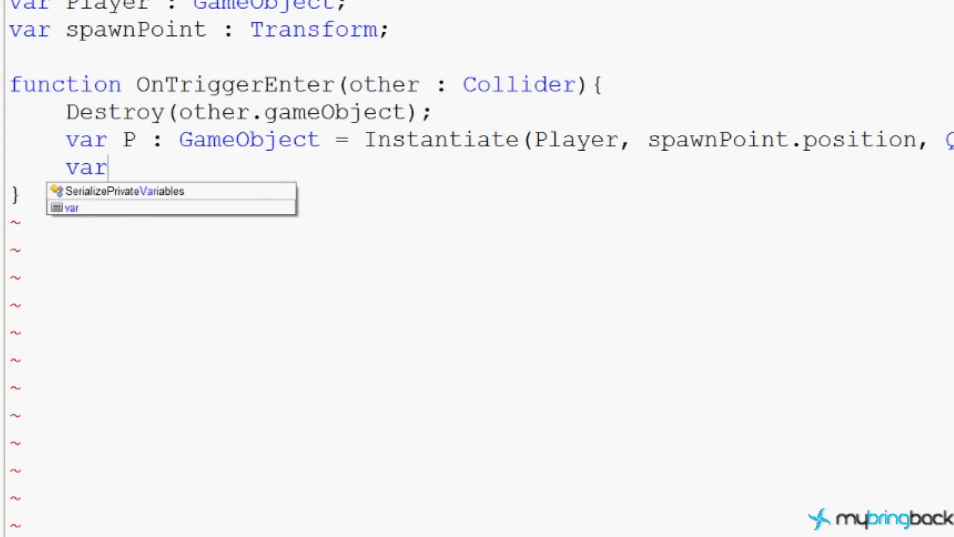
pyautogui.write(' s')
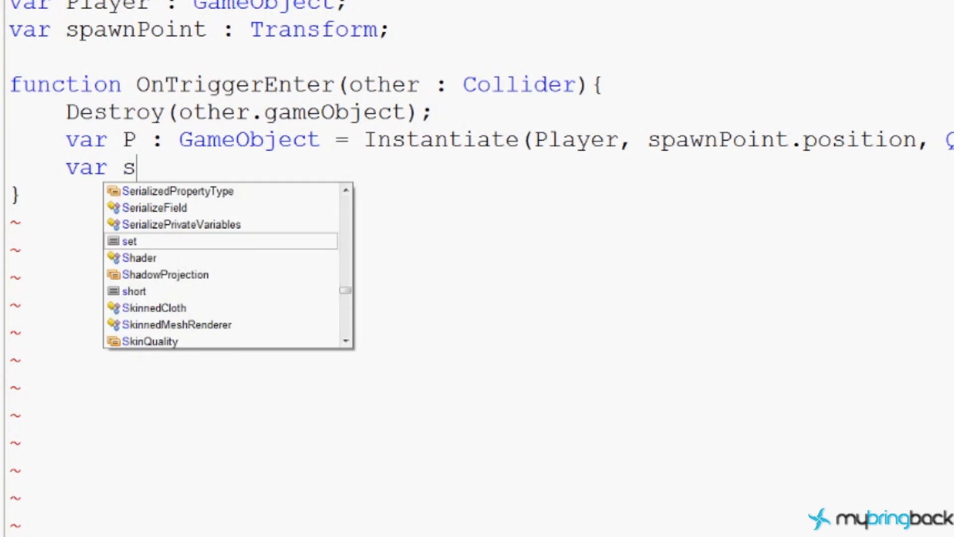
pyautogui.write('f :')
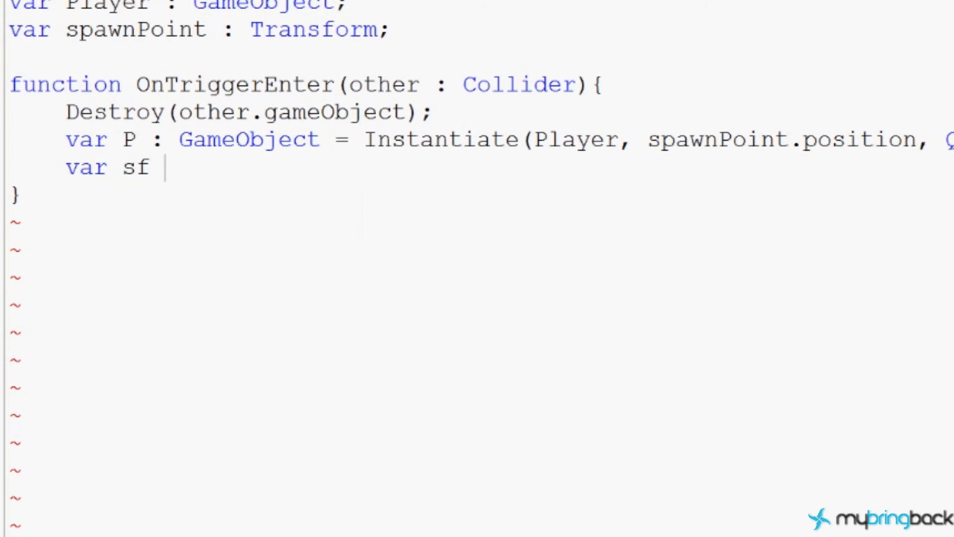
pyautogui.press('BackSpace')
pyautogui.write('= Camera.ma')
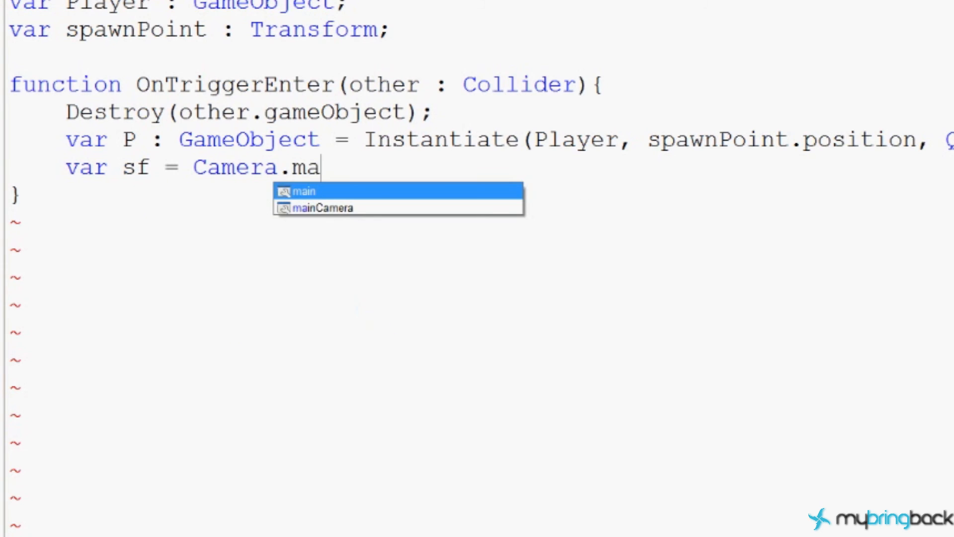
pyautogui.write('in.G')
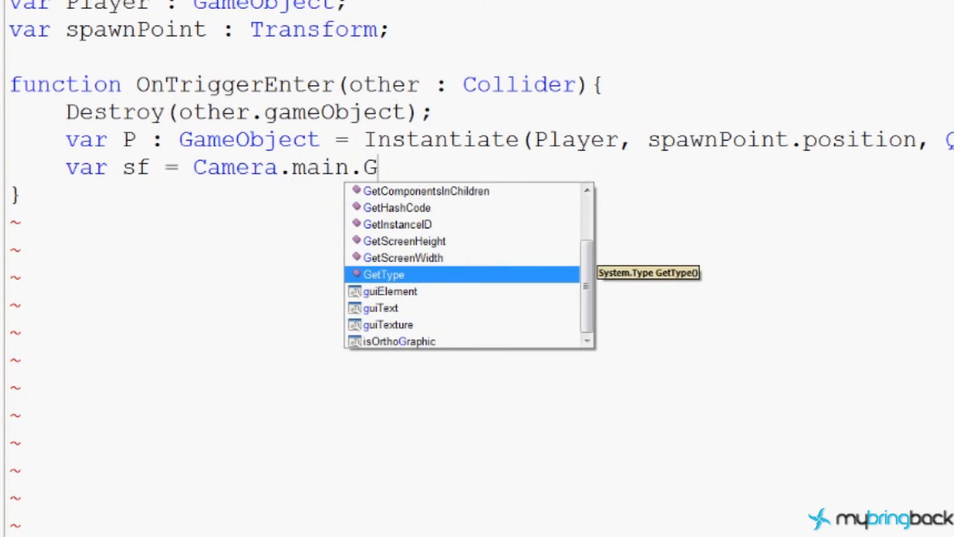
pyautogui.write('etComponent')
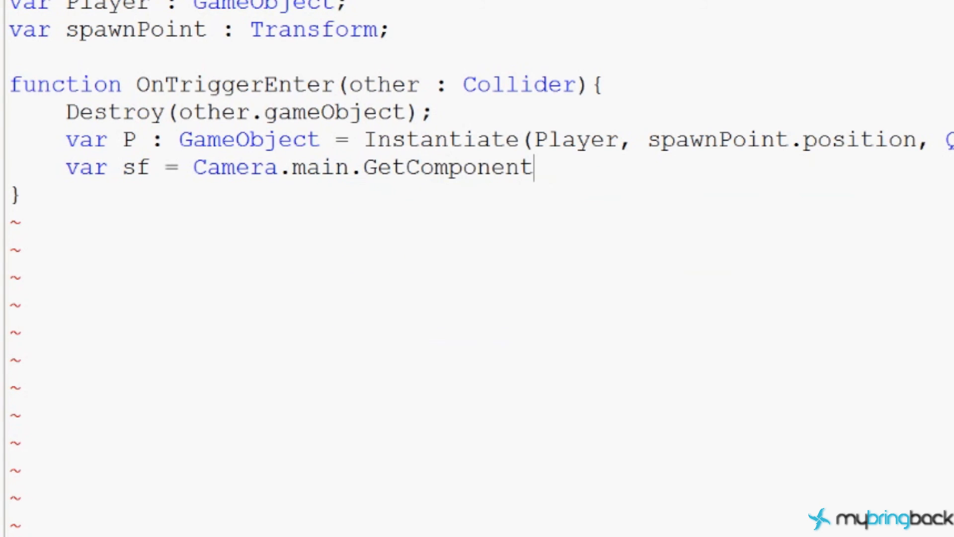
pyautogui.write('(')
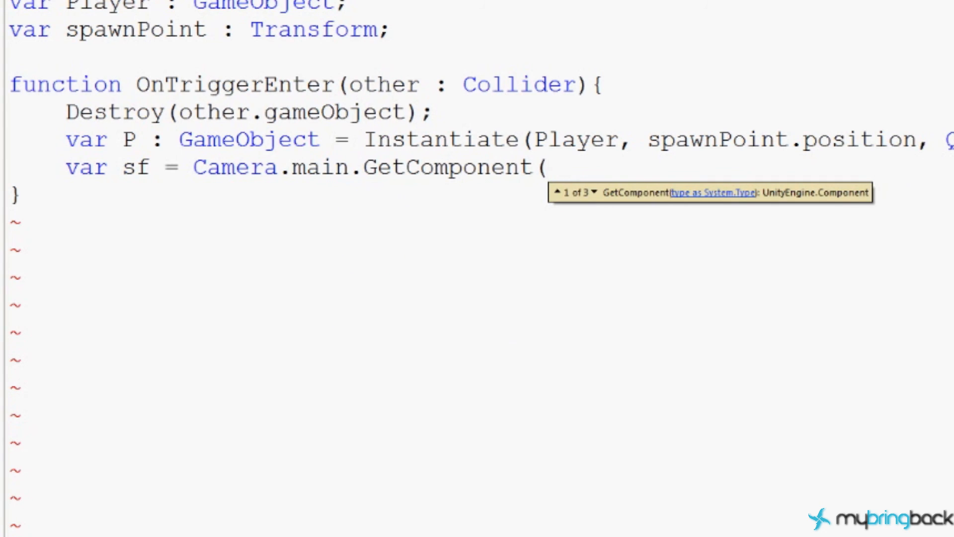
pyautogui.write('Smoo')
pyautogui.press('Return')
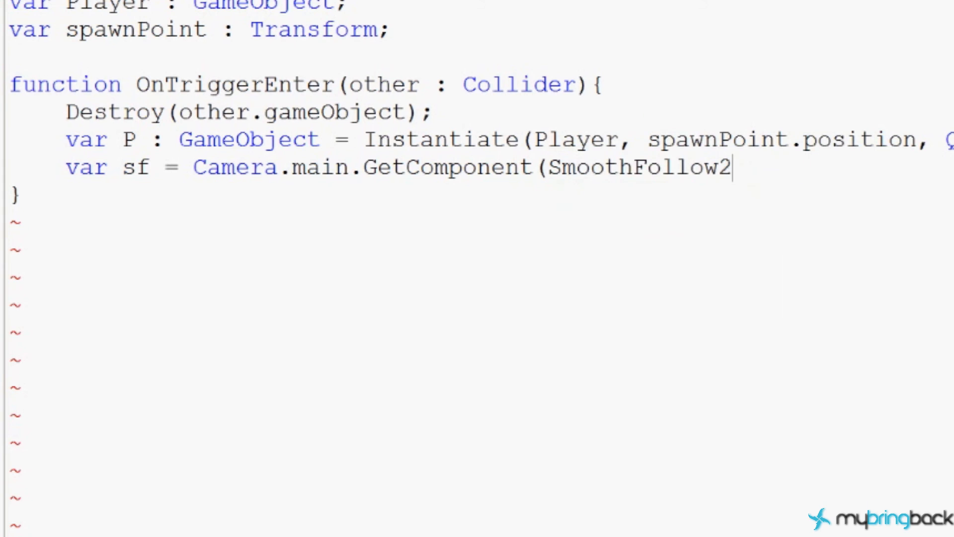
pyautogui.write(');')
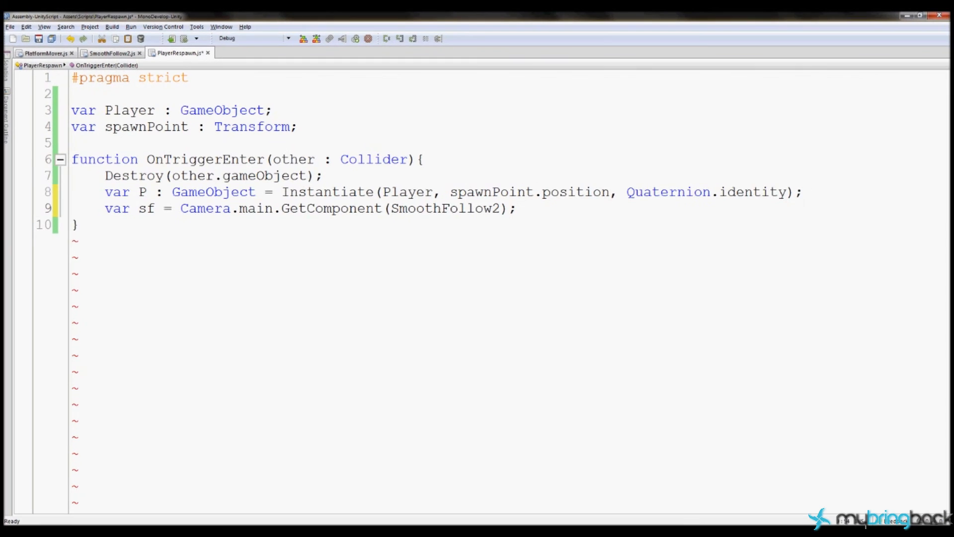
pyautogui.press('Return')
# Check the target variable in the SmoothFollow2 script and add "sf.target = P.transform;" to OnTriggerEnter in PlayerRespawn.
pyautogui.click(113, 53)
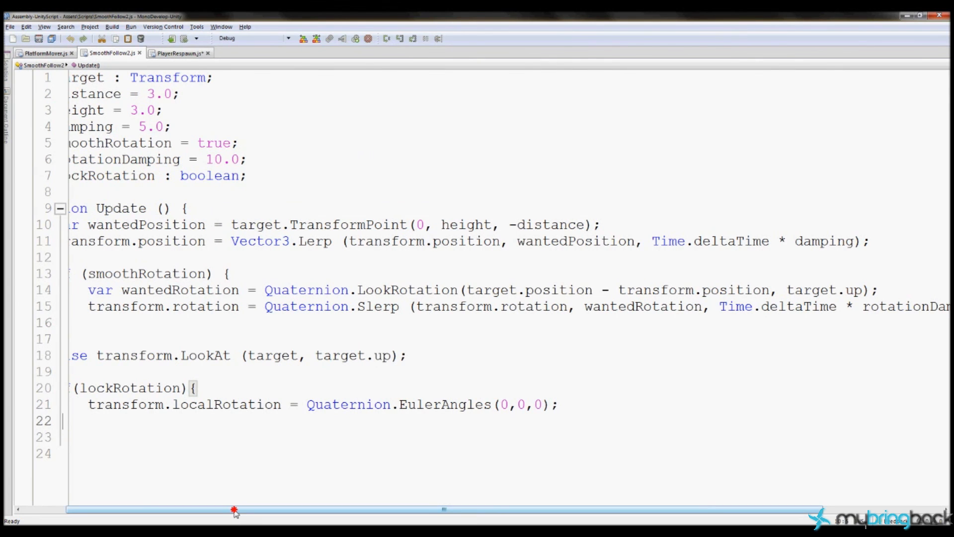
pyautogui.moveTo(234, 510); pyautogui.dragTo(190, 510)
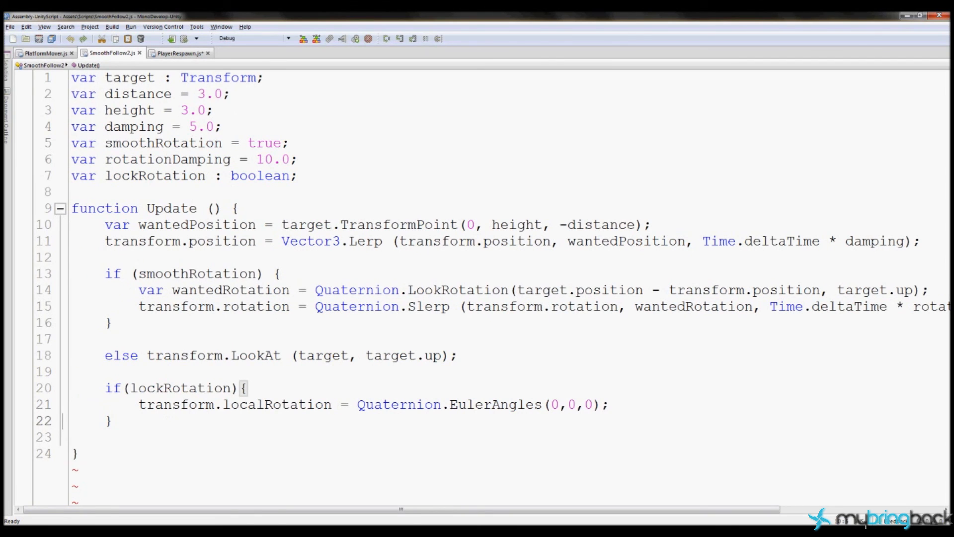
pyautogui.click(175, 53)
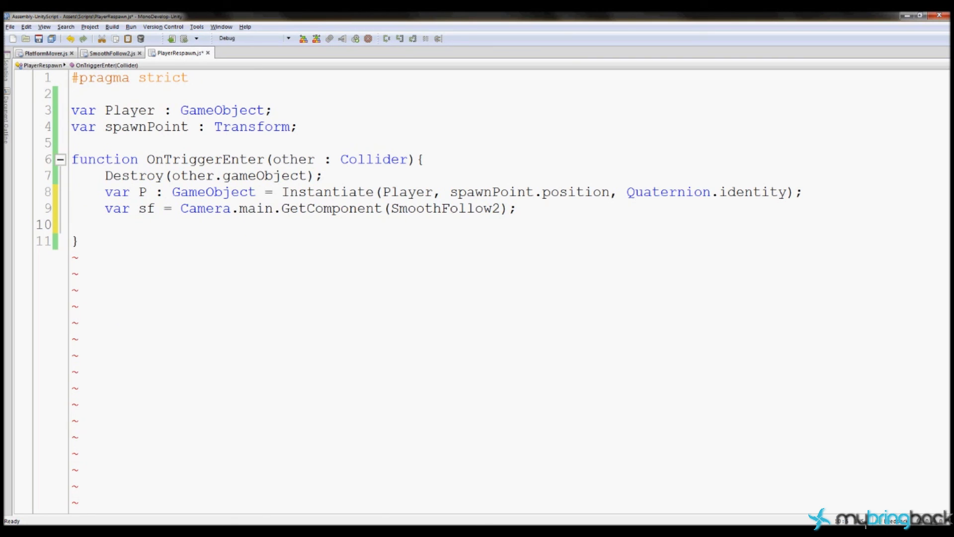
pyautogui.click(110, 54)
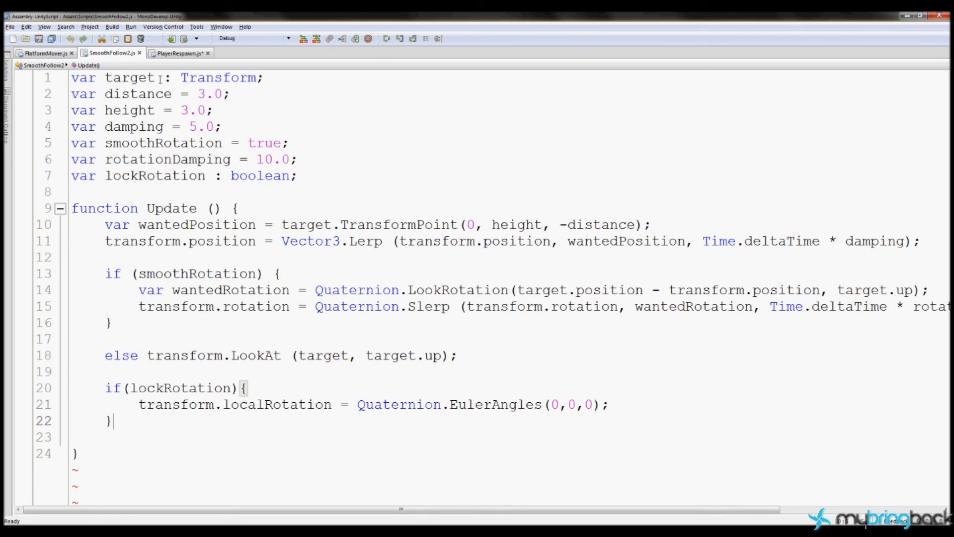
pyautogui.click(199, 54)
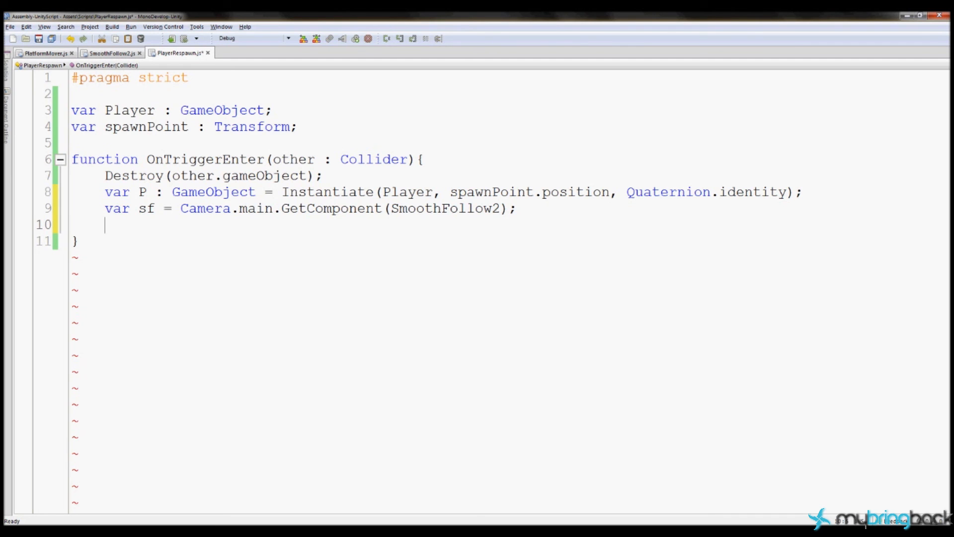
pyautogui.click(132, 53)
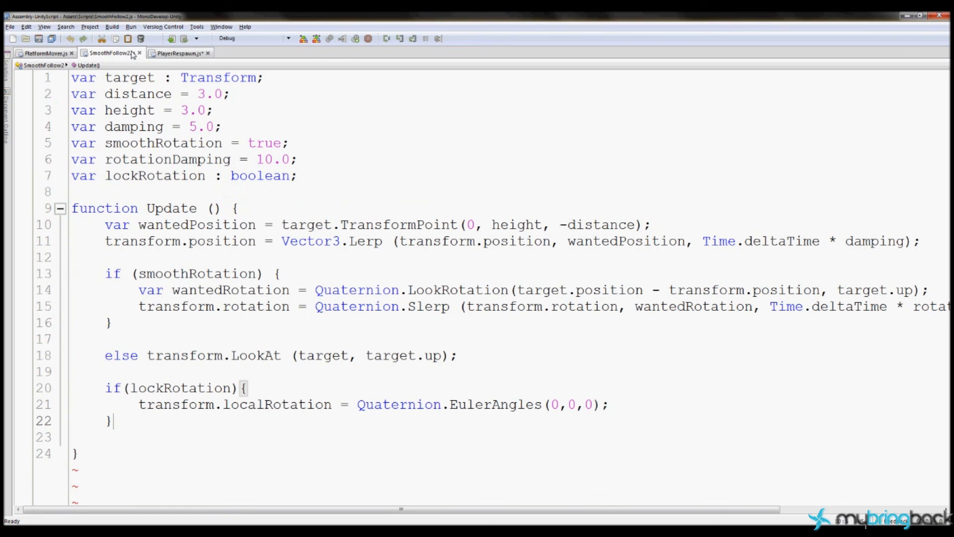
pyautogui.click(171, 54)
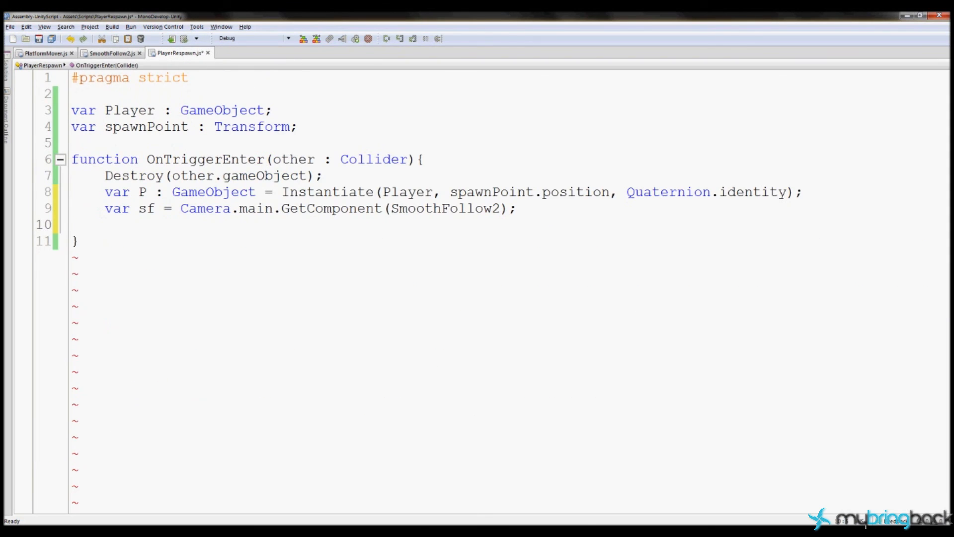
pyautogui.write('sf.target = ')
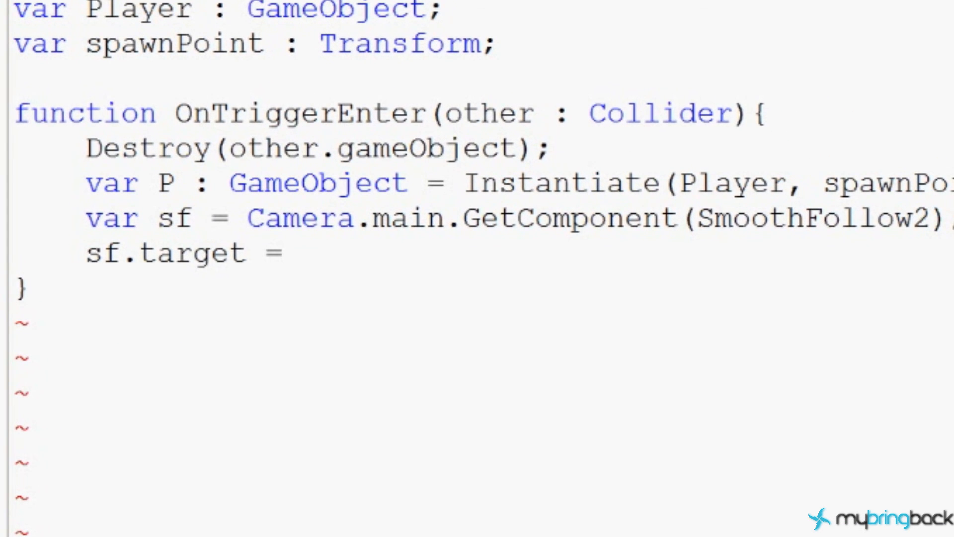
pyautogui.write('P.transform;')
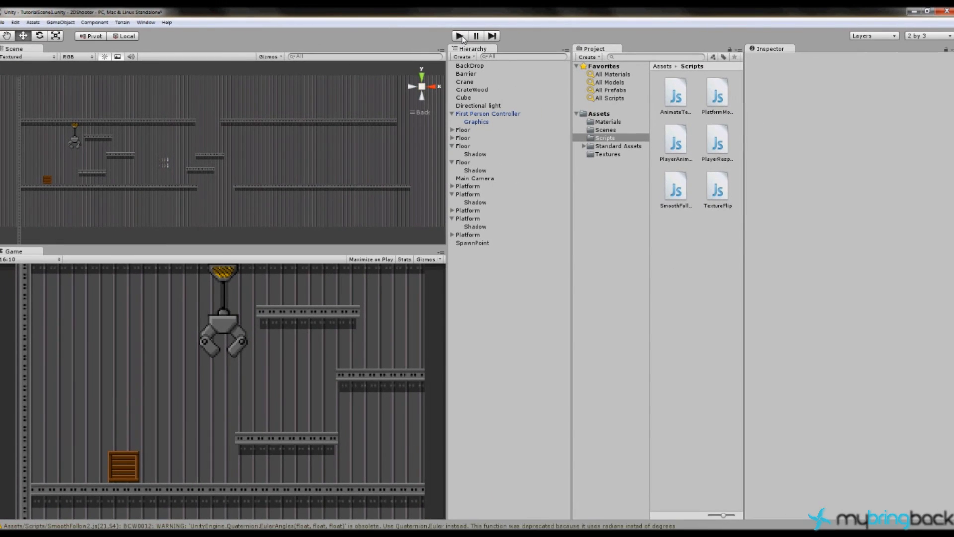
# Play-test the respawn and camera follow in Unity by sending the player into the lower floor's gap twice, and stop the game.
pyautogui.click(459, 36)
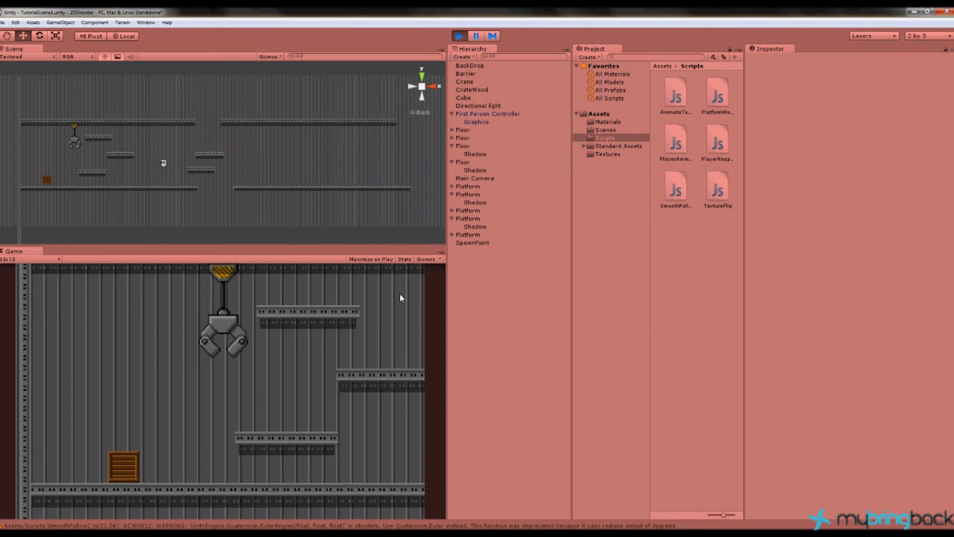
pyautogui.press('Right')
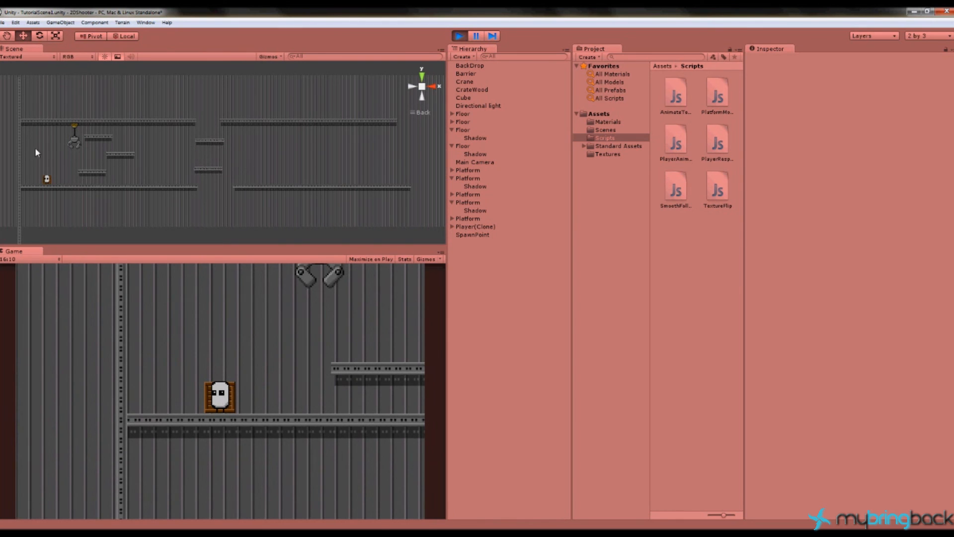
pyautogui.press('Right')
pyautogui.press('Right')
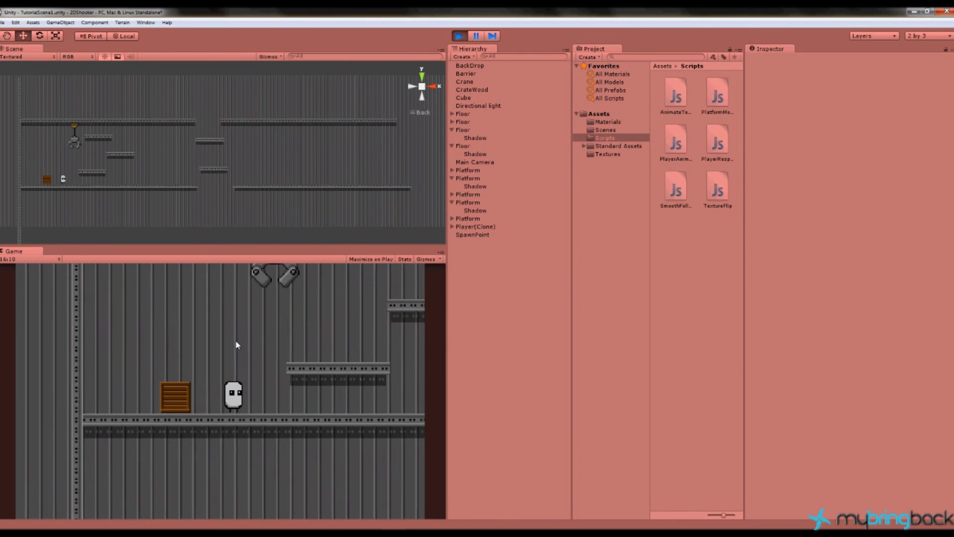
pyautogui.press('Right')
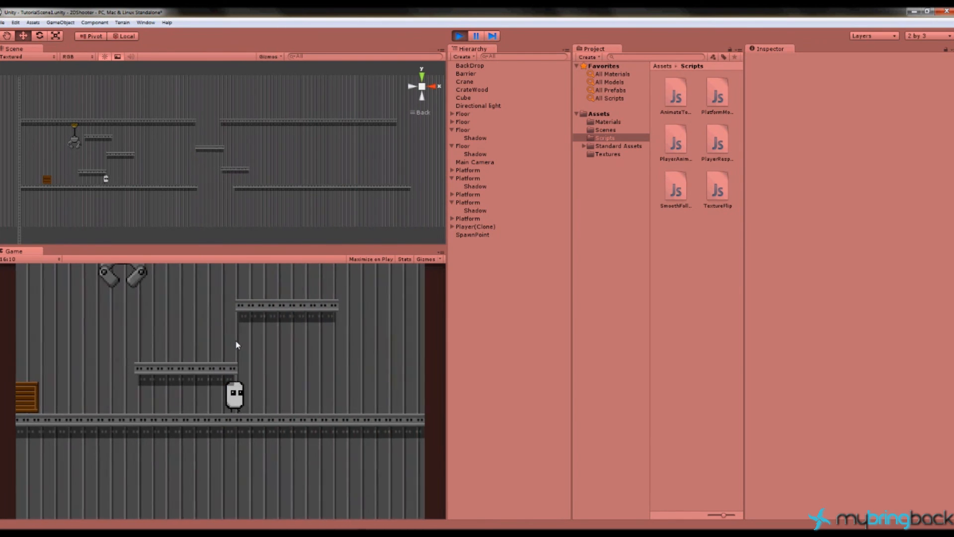
pyautogui.press('Right')
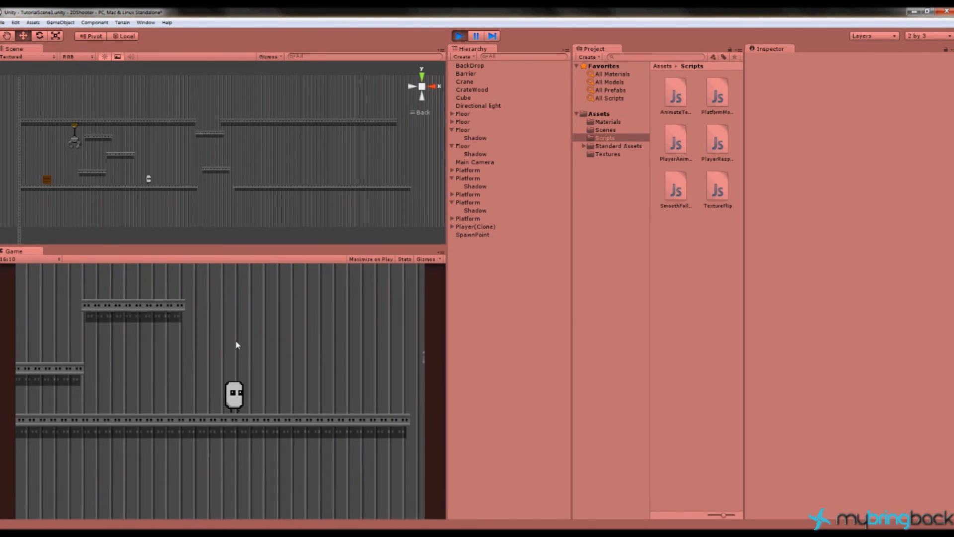
pyautogui.press('Right')
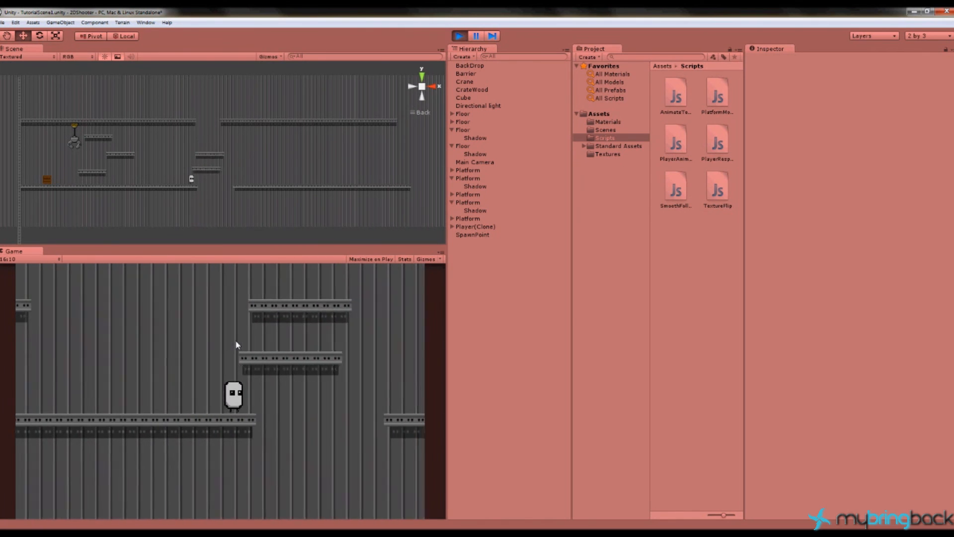
pyautogui.press('Right')
pyautogui.press('space')
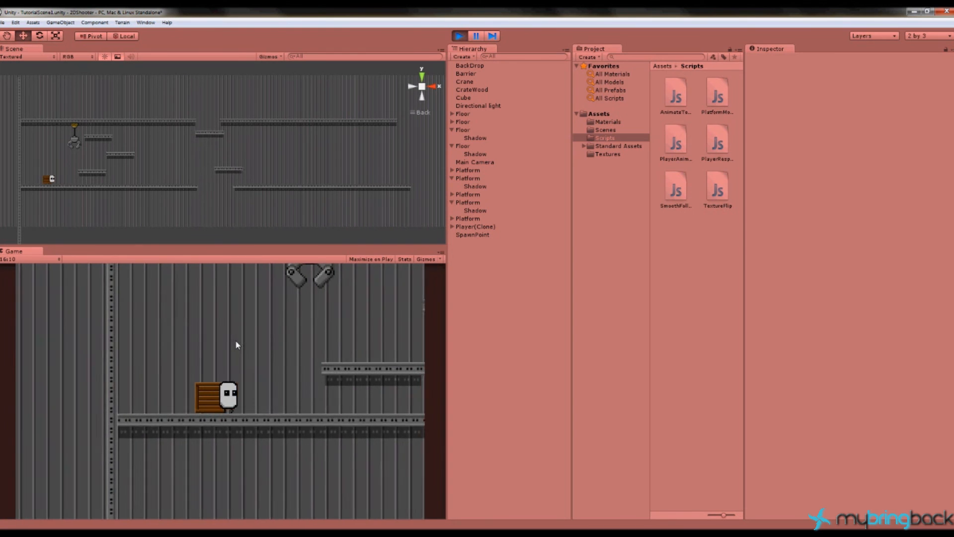
pyautogui.press('Right')
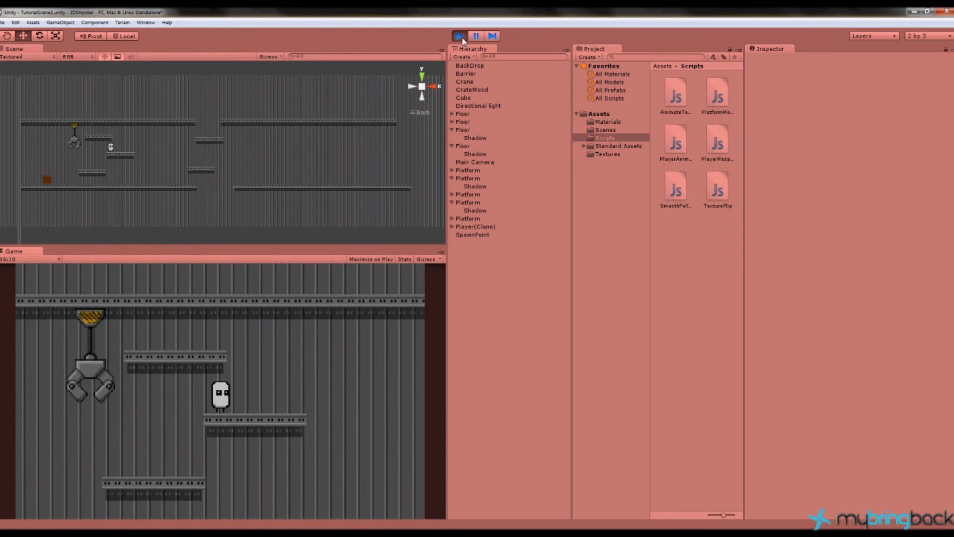
pyautogui.hotkey('ctrl', 'p')
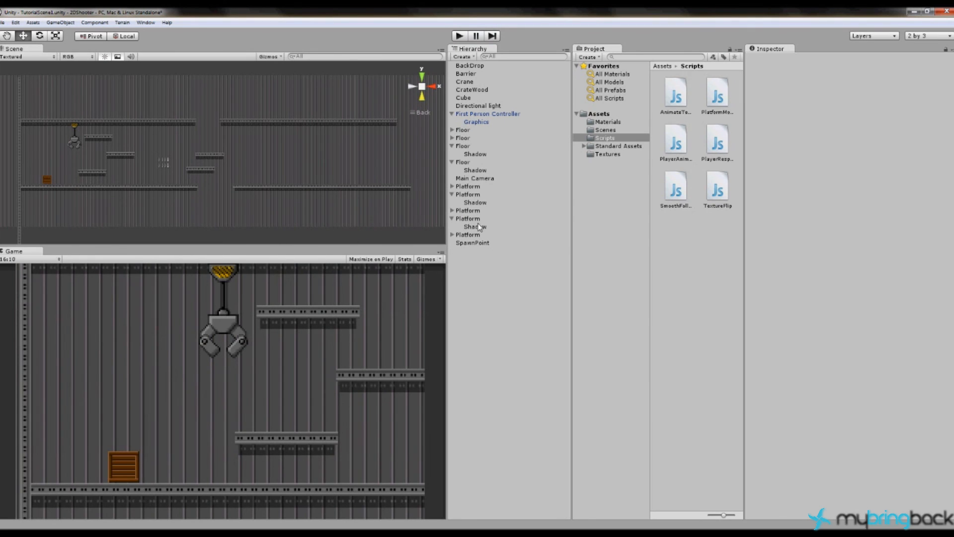
# Inspect the SpawnPoint, the vertical Barrier and the upper Floor beside it, one after another.
pyautogui.click(478, 242)
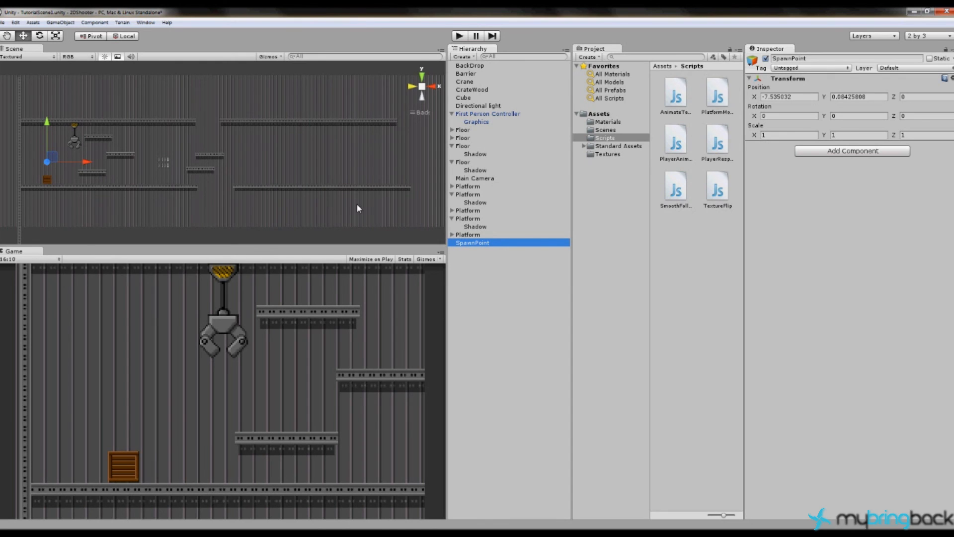
pyautogui.click(23, 116)
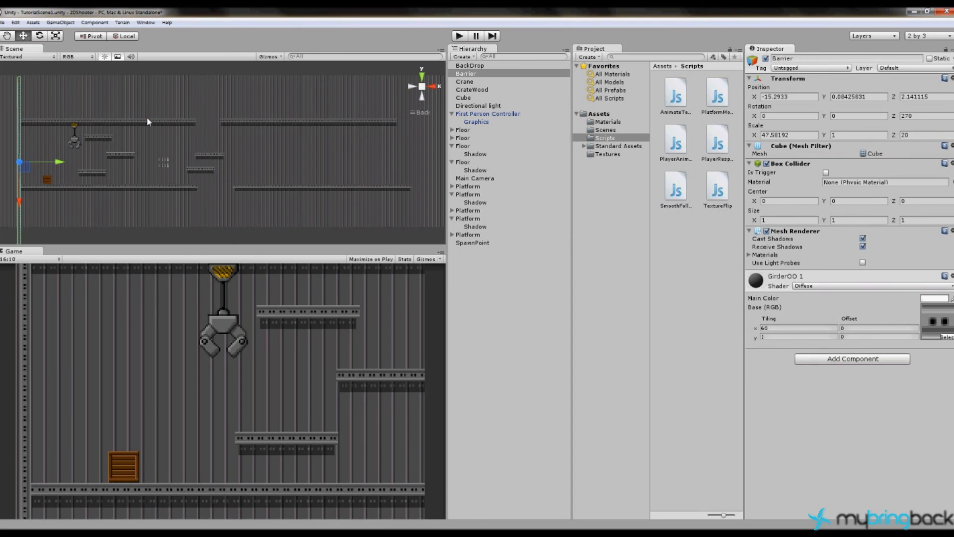
pyautogui.click(181, 132)
pyautogui.click(182, 121)
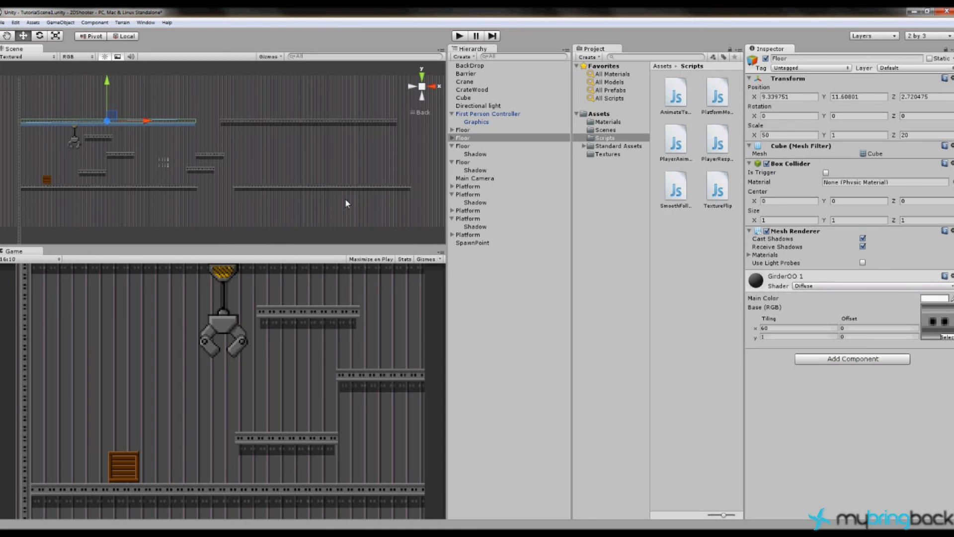
# Run the game again and walk the player along the lower floor towards the gap.
pyautogui.click(459, 36)
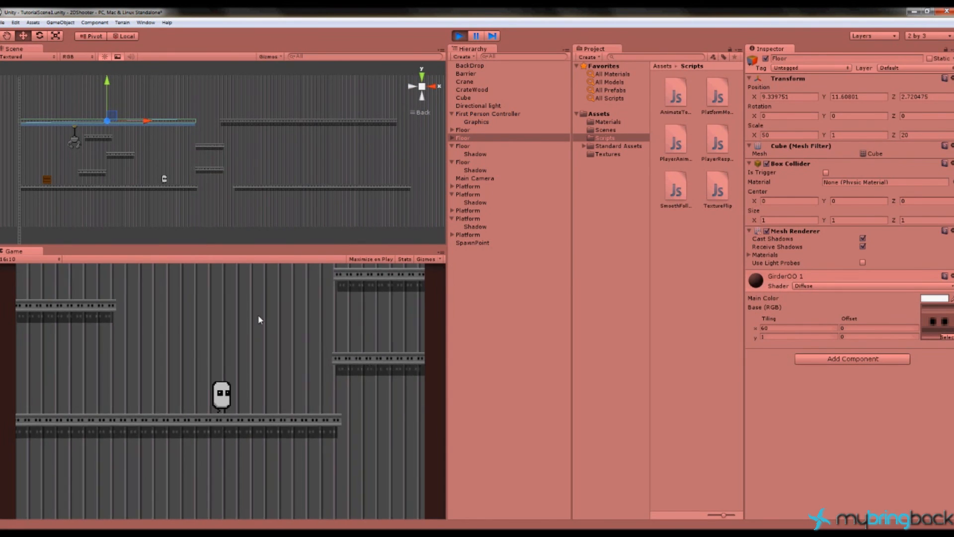
pyautogui.press('Right')
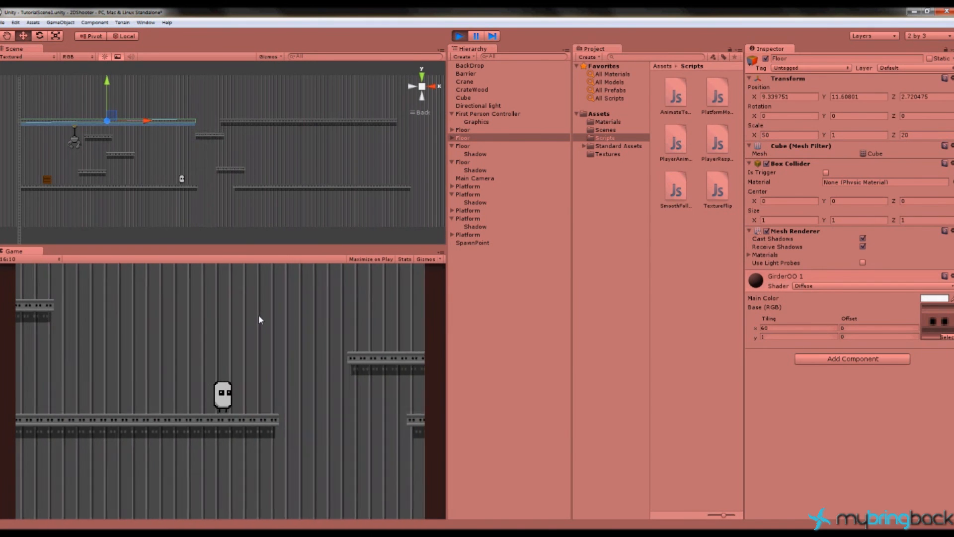